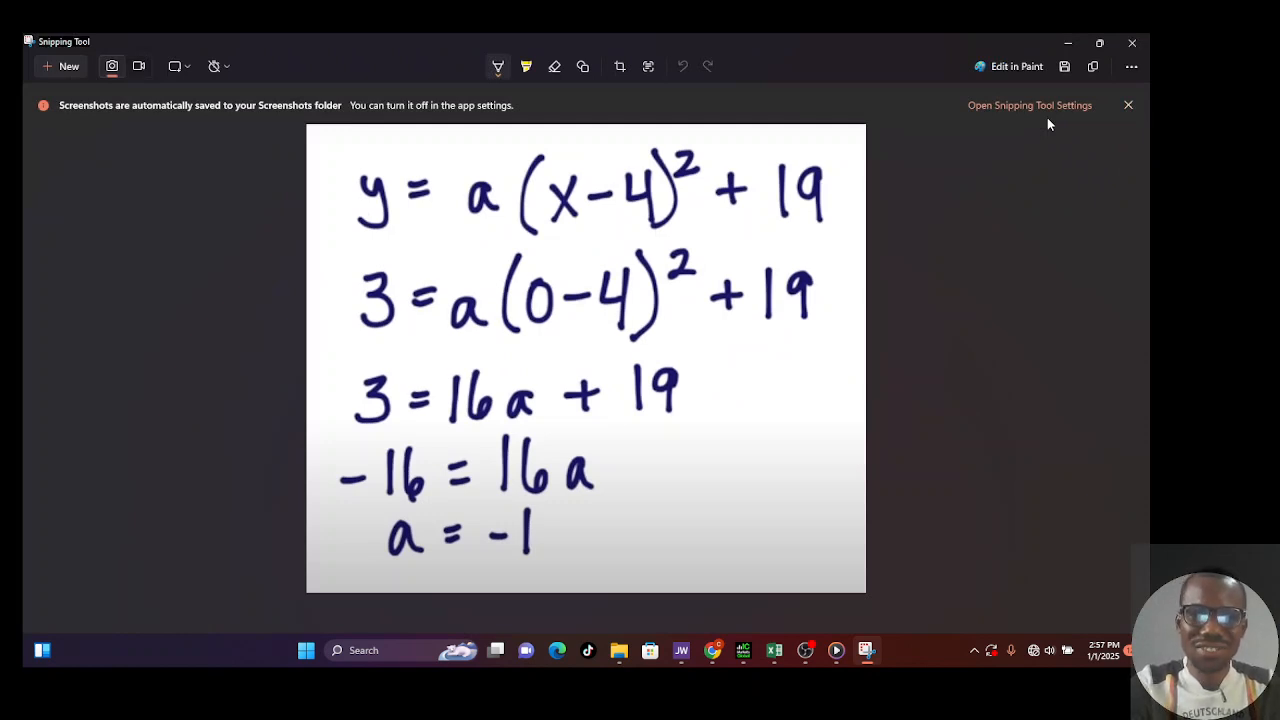
Switch to the Training workbook in Excel and clear the Taxable Income values in D2 through D19
{"action": "left_click", "coordinate": [1066, 47]}
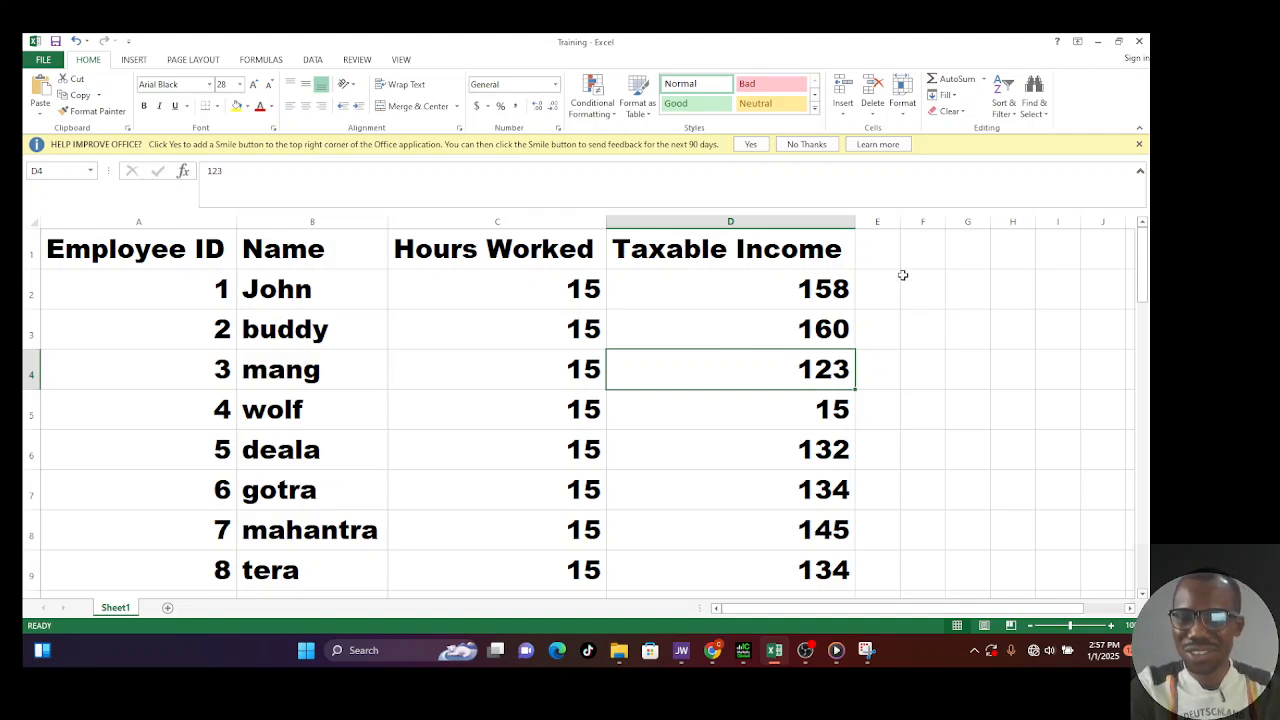
{"action": "left_click", "coordinate": [879, 236]}
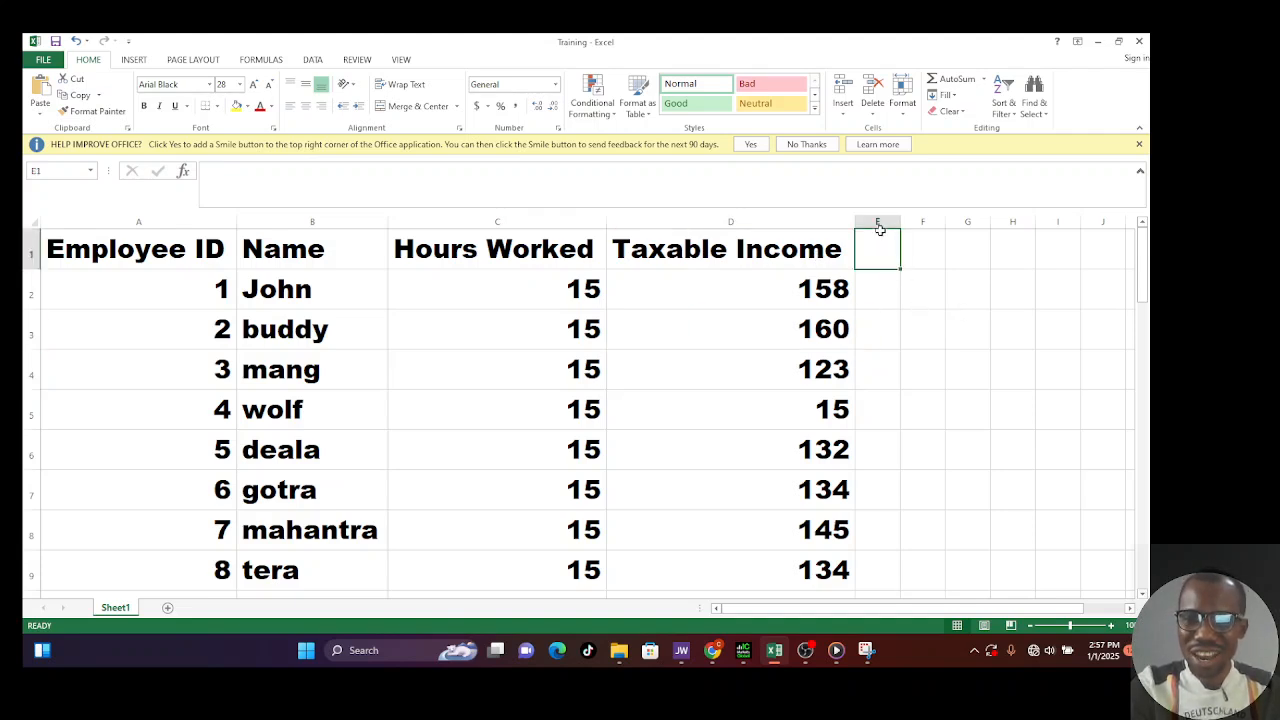
{"action": "left_click", "coordinate": [885, 296]}
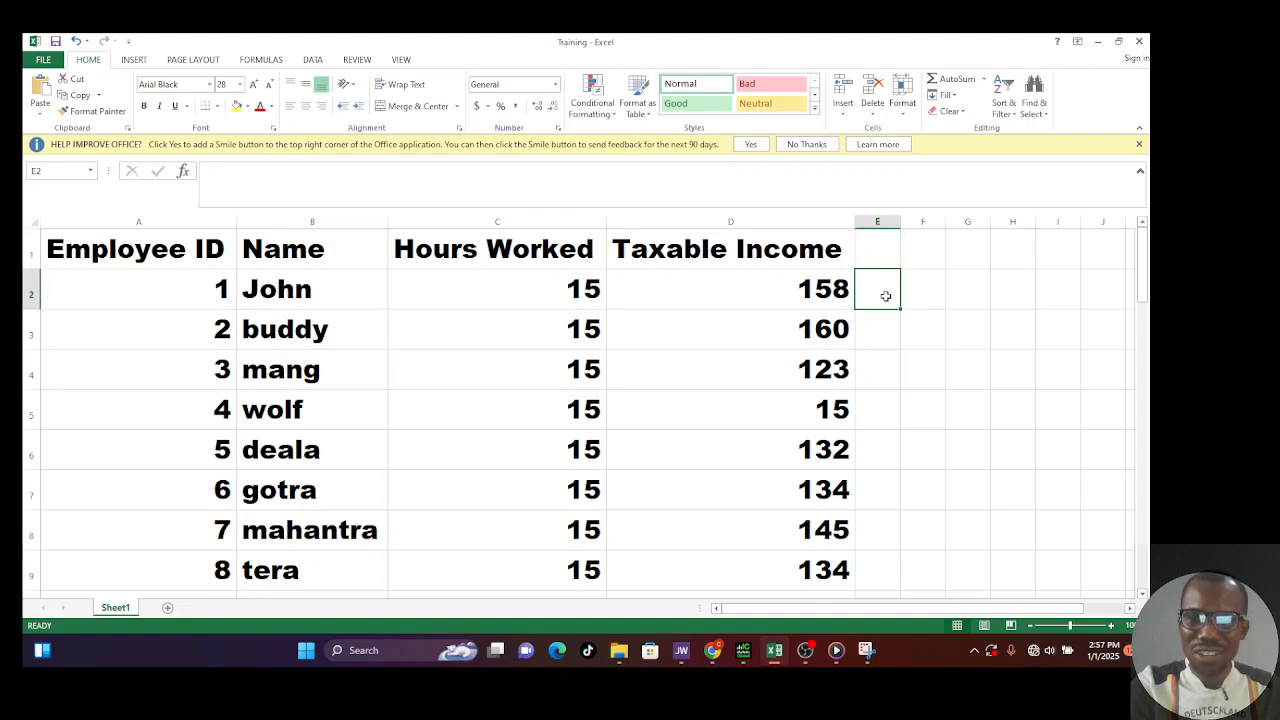
{"action": "left_click_drag", "start_coordinate": [829, 290], "coordinate": [829, 556]}
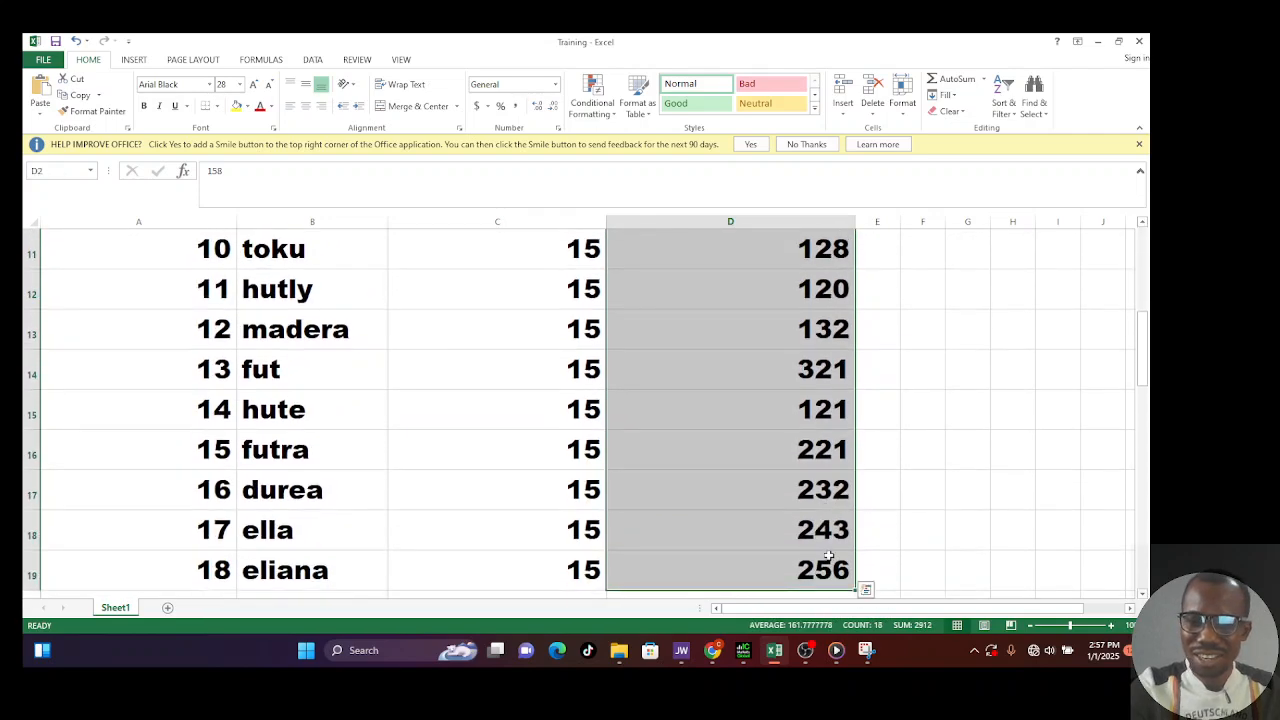
{"action": "key", "text": "Delete"}
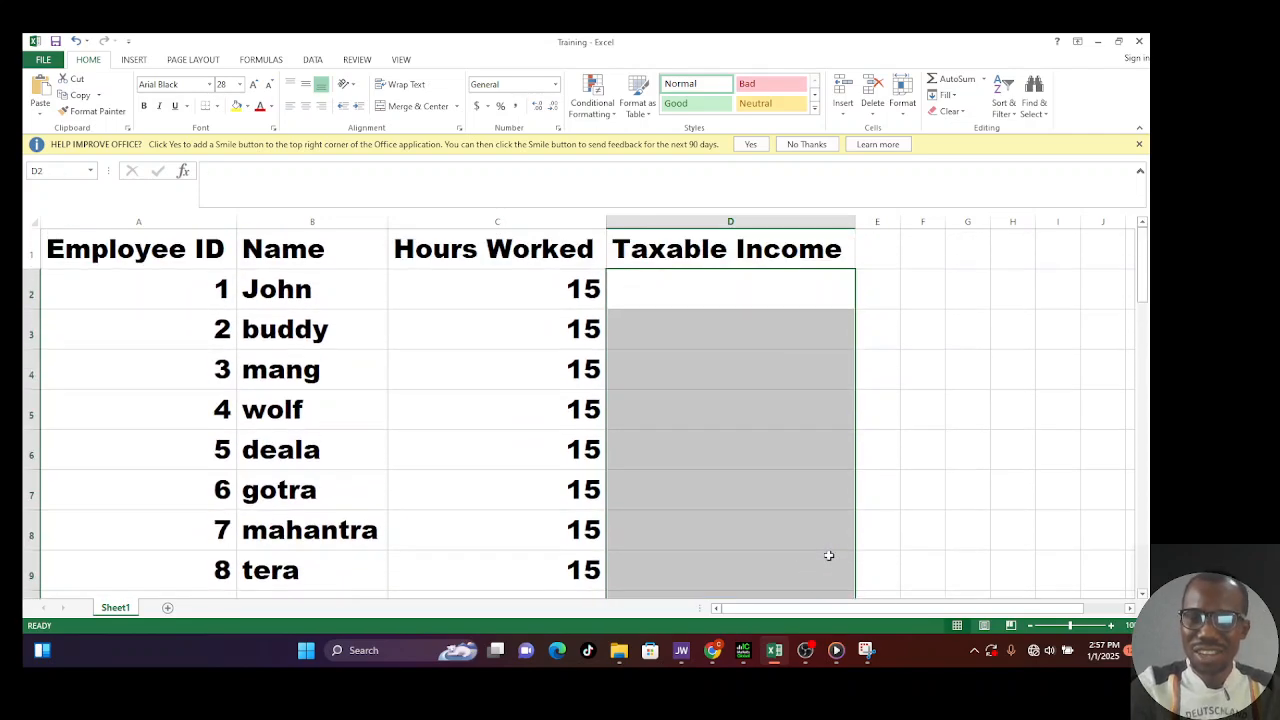
{"action": "left_click", "coordinate": [896, 558]}
{"action": "left_click", "coordinate": [796, 532]}
{"action": "mouse_move", "coordinate": [796, 532]}
{"action": "left_mouse_down"}
{"action": "mouse_move", "coordinate": [813, 590]}
{"action": "mouse_move", "coordinate": [808, 535]}
{"action": "left_mouse_up"}
{"action": "scroll", "coordinate": [808, 535], "scroll_direction": "up", "scroll_amount": 5}
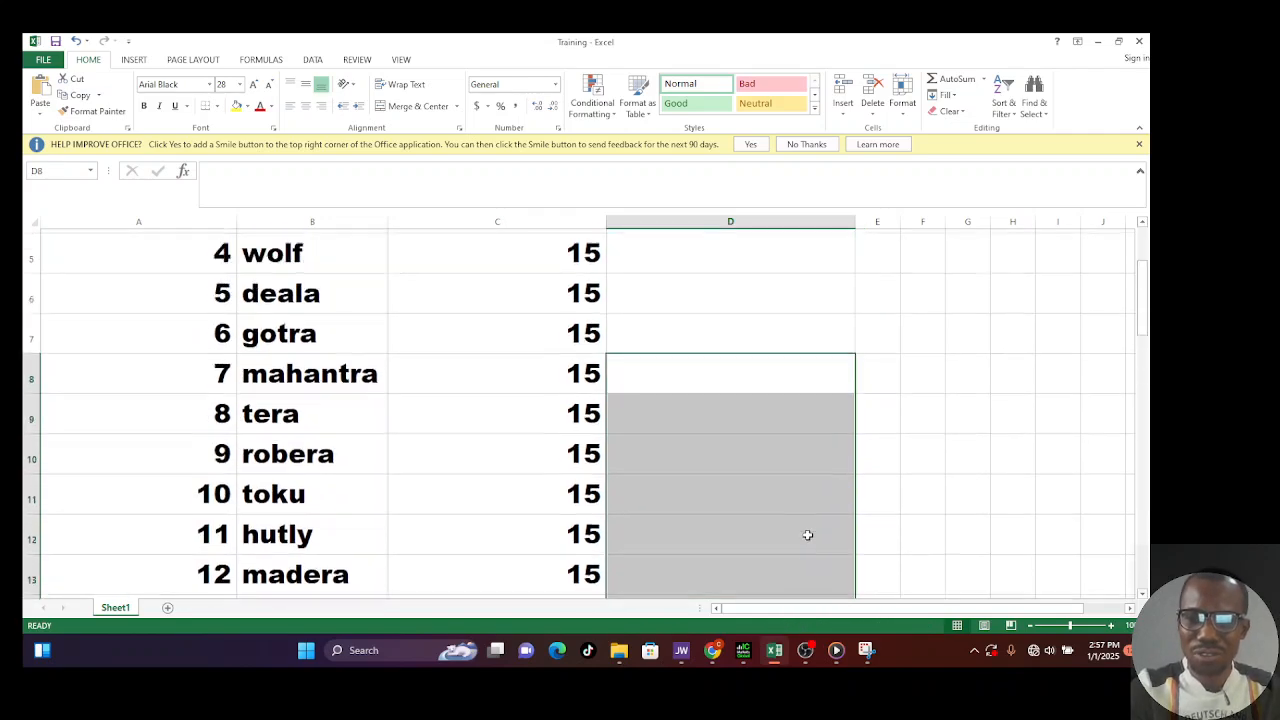
{"action": "key", "text": "Up"}
{"action": "key", "text": "Up"}
{"action": "key", "text": "Up"}
{"action": "key", "text": "Up"}
{"action": "key", "text": "Up"}
{"action": "key", "text": "Up"}
{"action": "key", "text": "Up"}
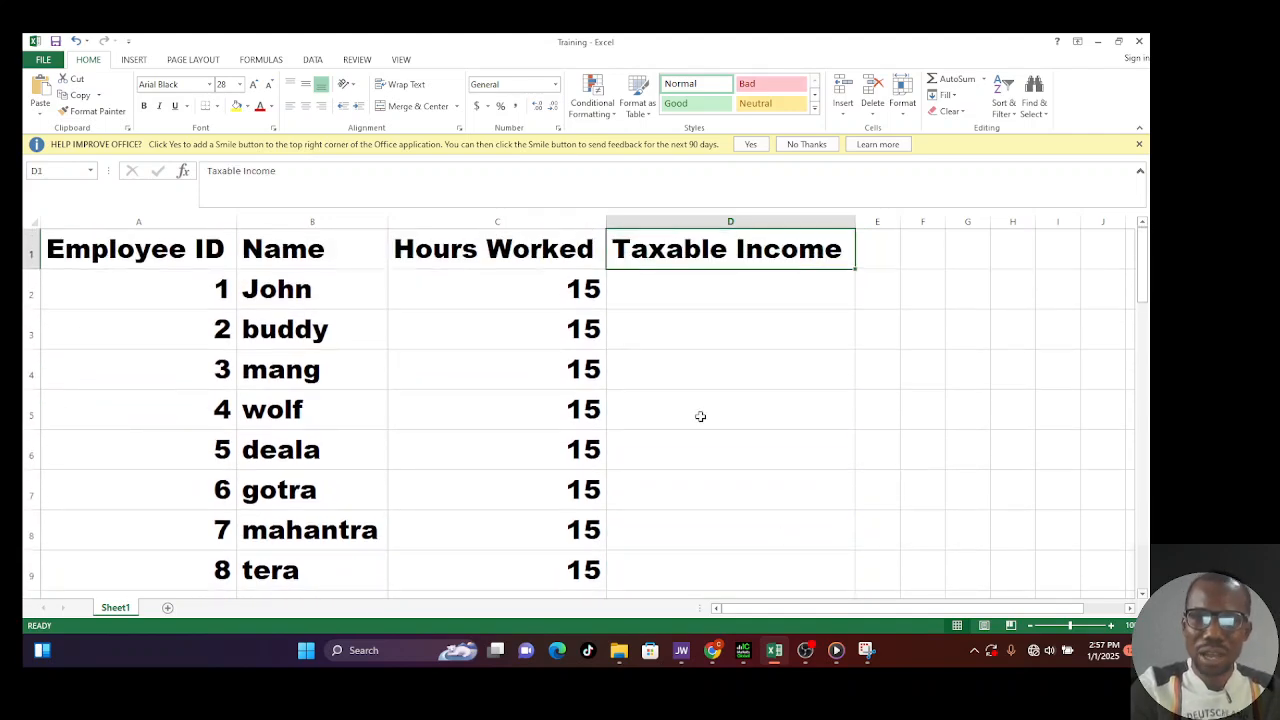
Begin a formula in D2 with an equals sign and review the handwritten equations in Snipping Tool
{"action": "left_click", "coordinate": [673, 290]}
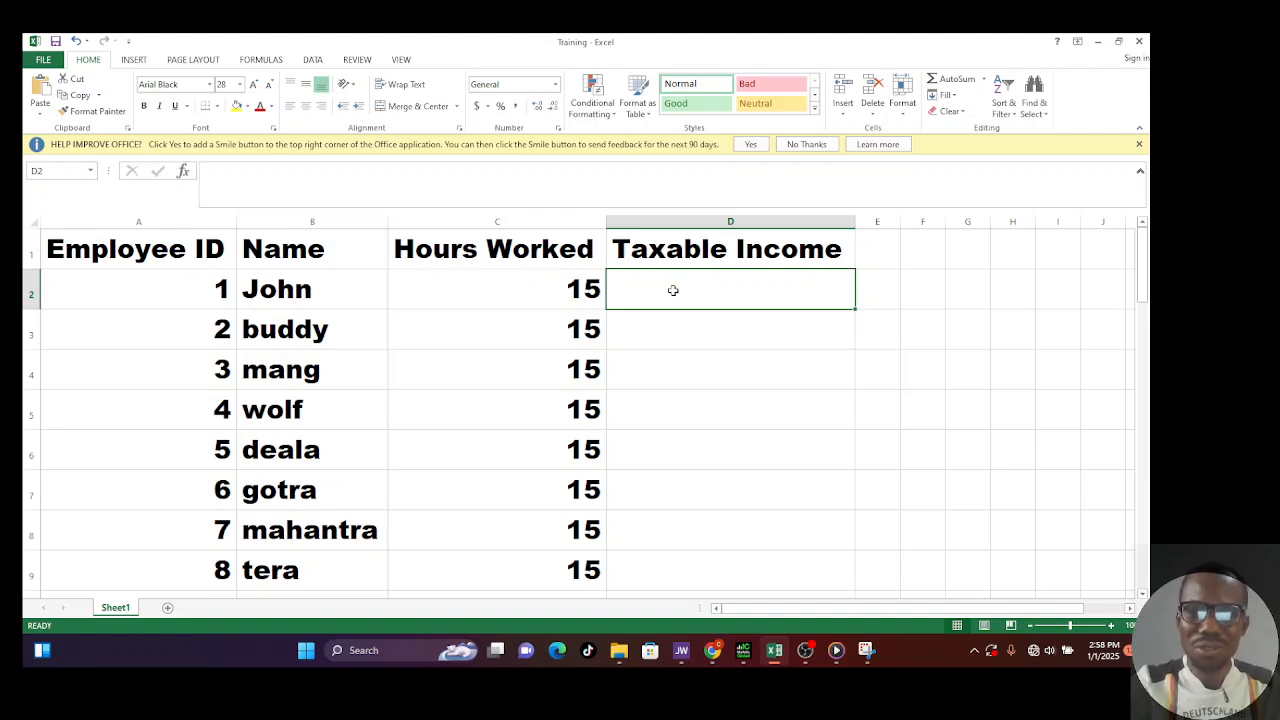
{"action": "double_click", "coordinate": [673, 290]}
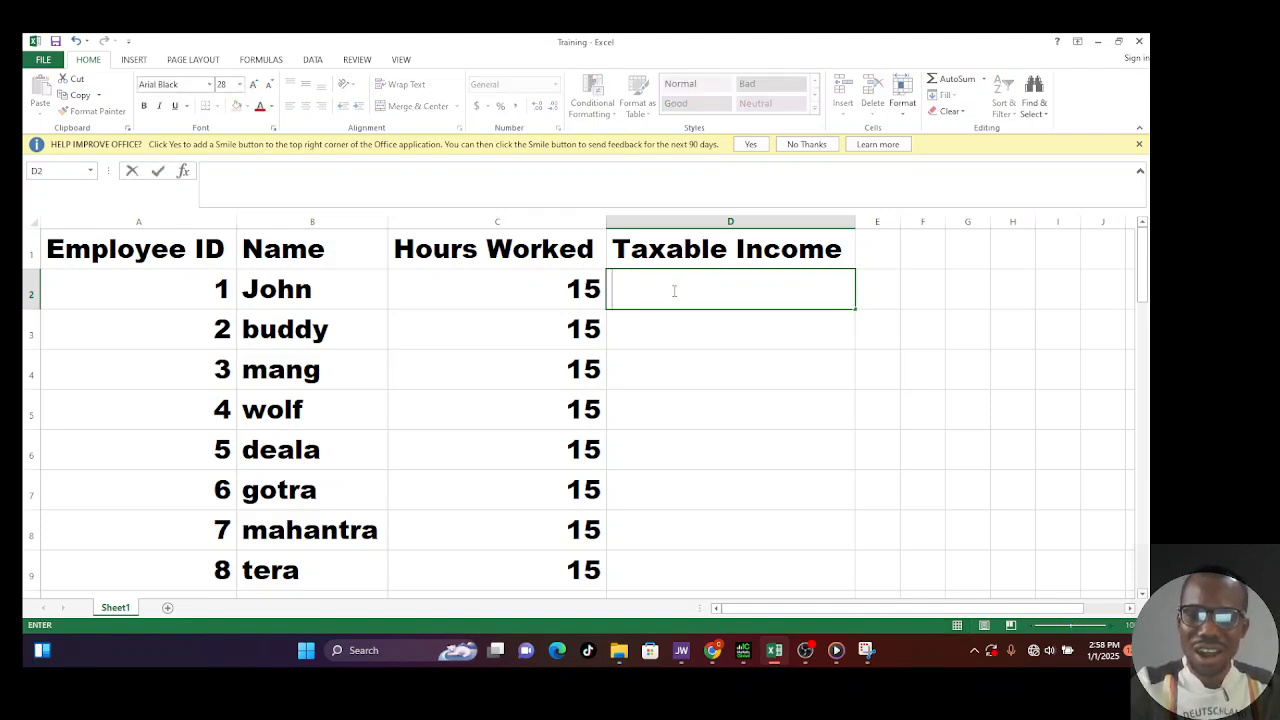
{"action": "type", "text": "="}
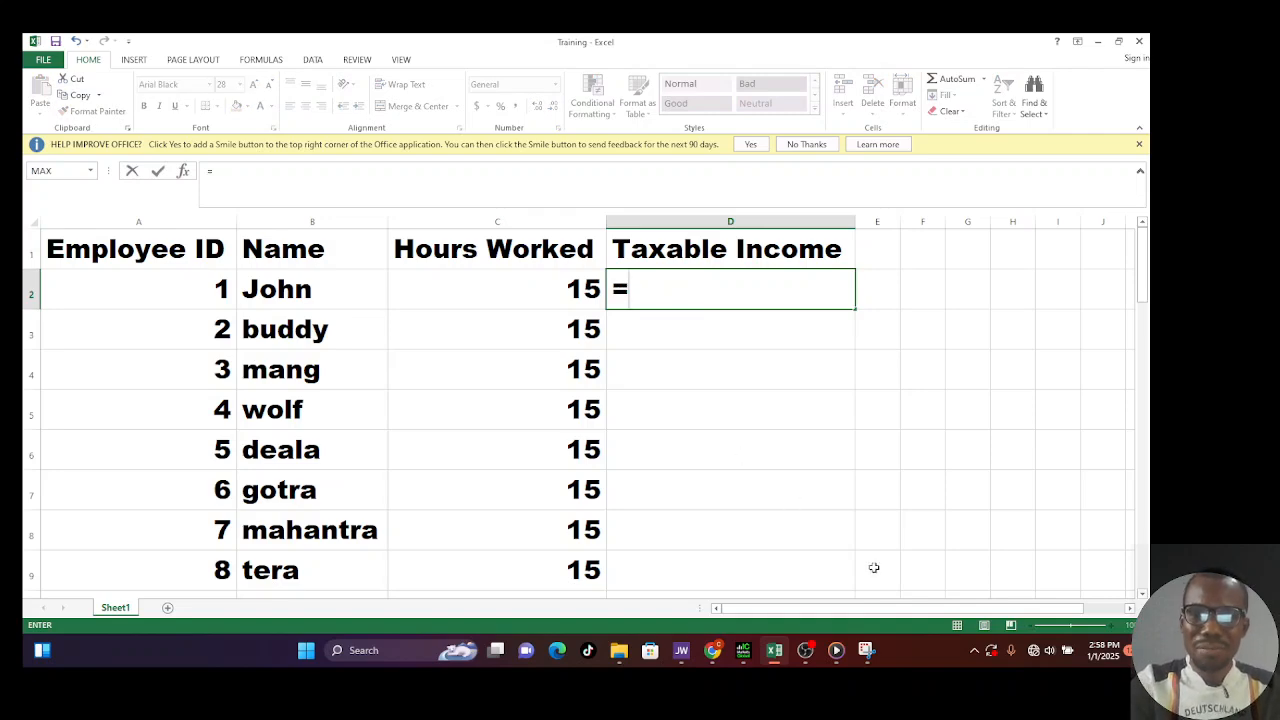
{"action": "left_click", "coordinate": [866, 651]}
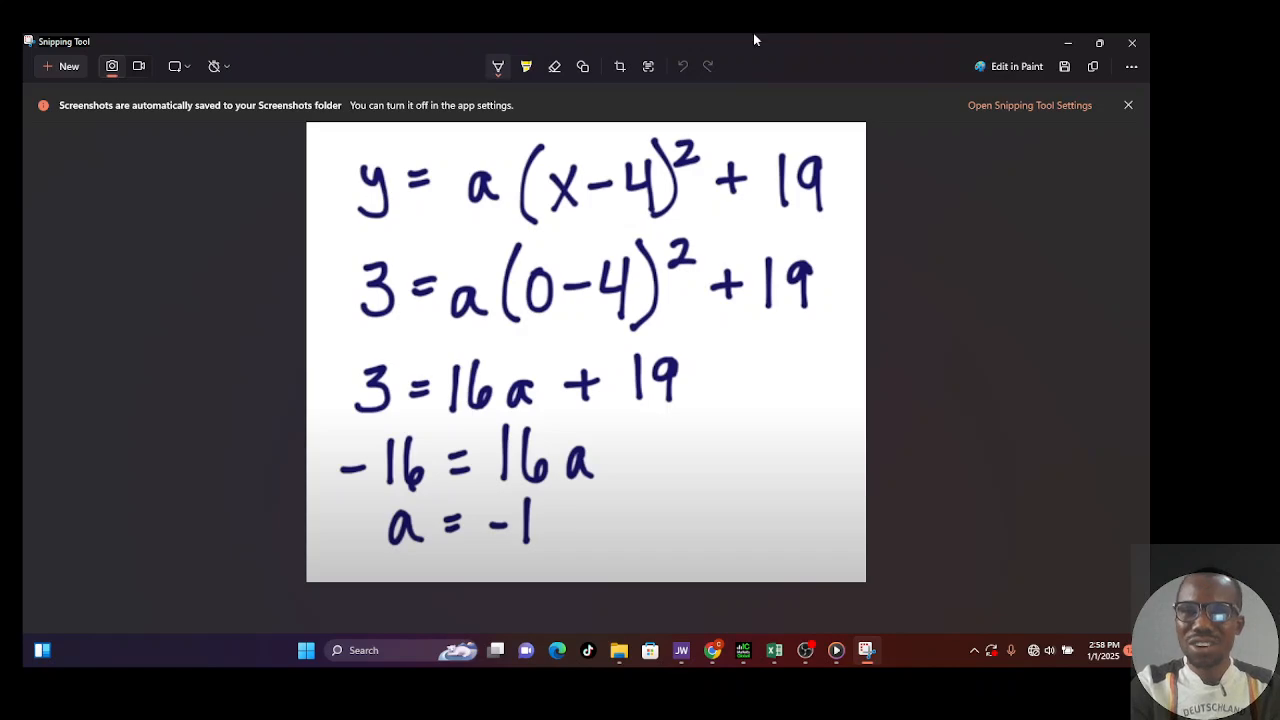
{"action": "left_click", "coordinate": [1066, 45]}
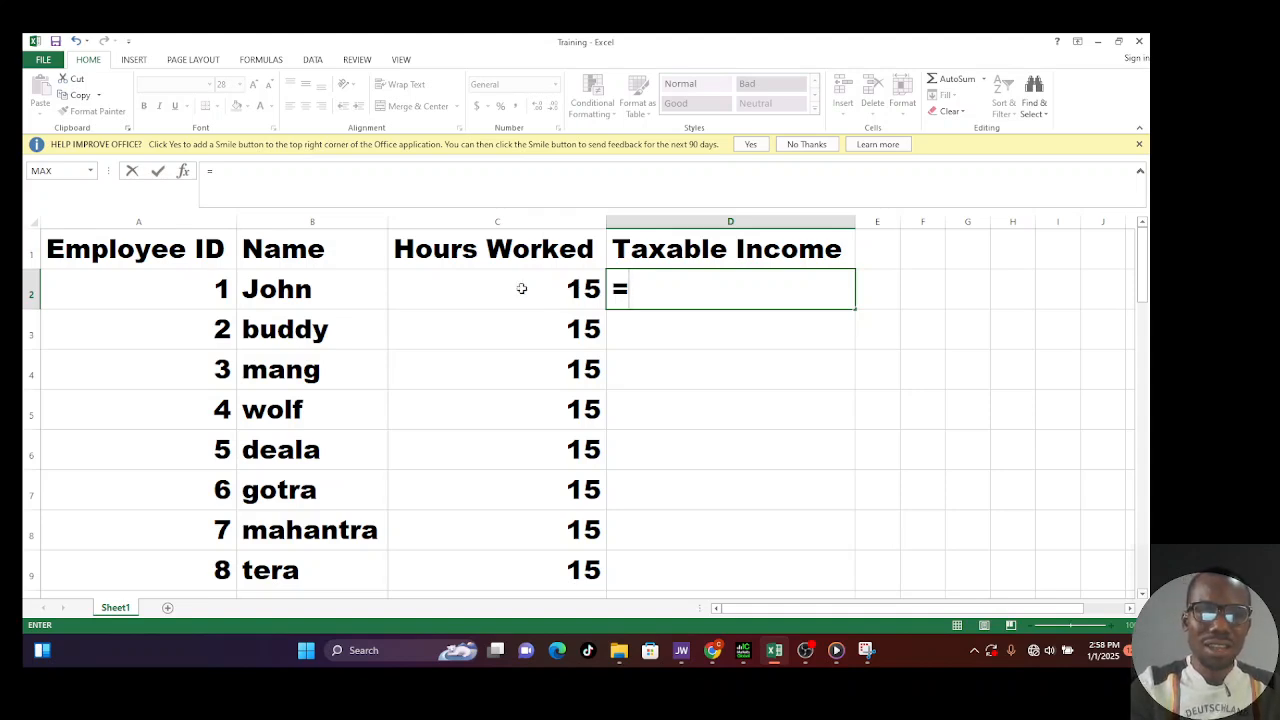
{"action": "left_click", "coordinate": [214, 287]}
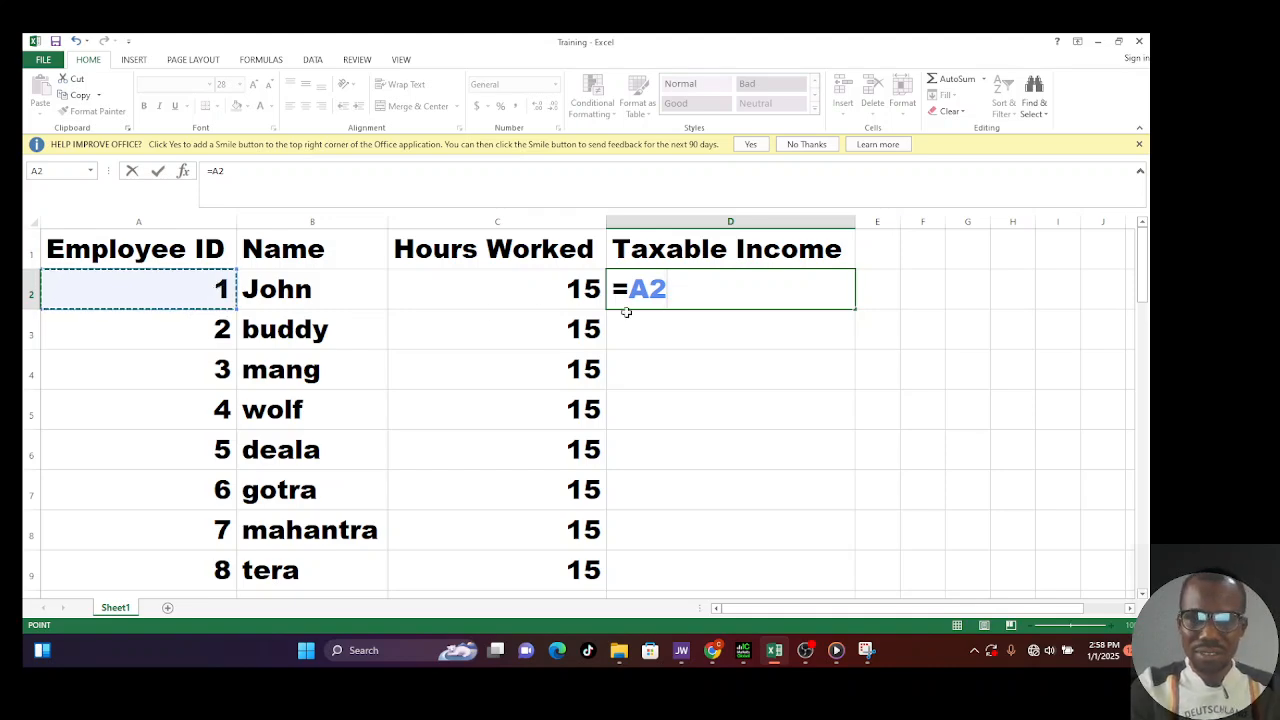
{"action": "left_click", "coordinate": [685, 283]}
{"action": "key", "text": "BackSpace"}
{"action": "key", "text": "BackSpace"}
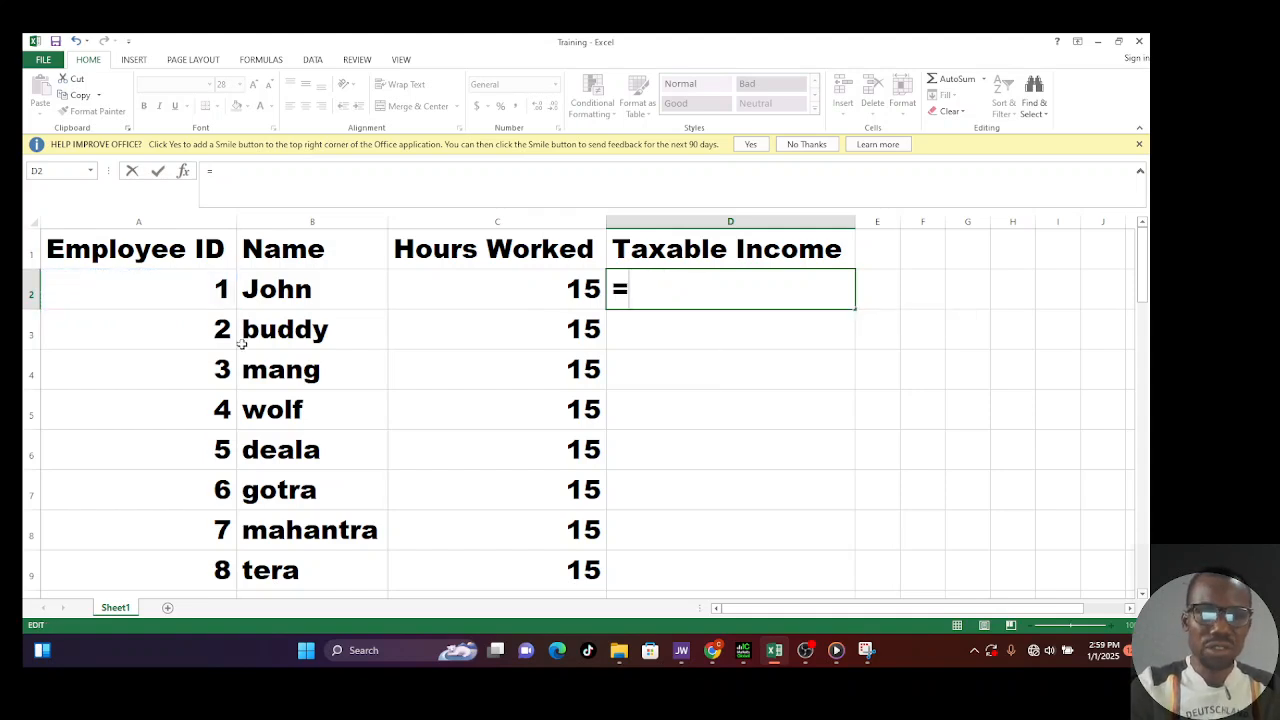
{"action": "left_click", "coordinate": [570, 299]}
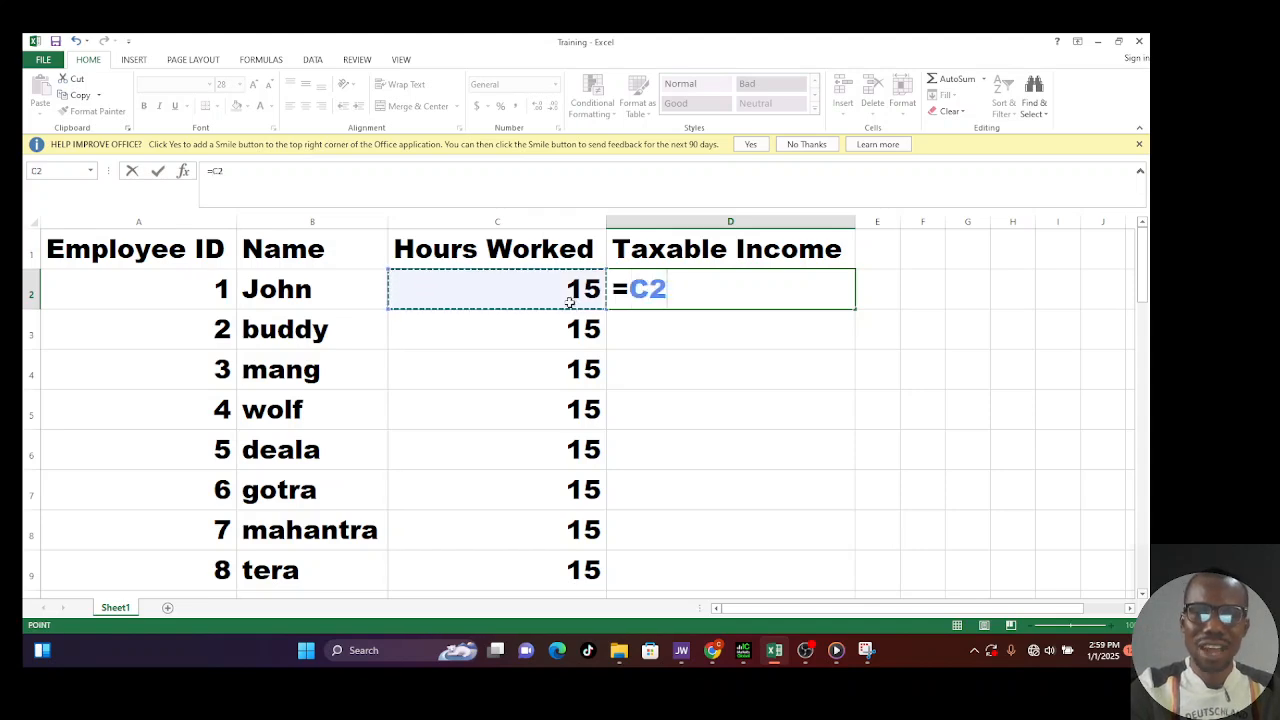
{"action": "key", "text": "BackSpace"}
{"action": "key", "text": "BackSpace"}
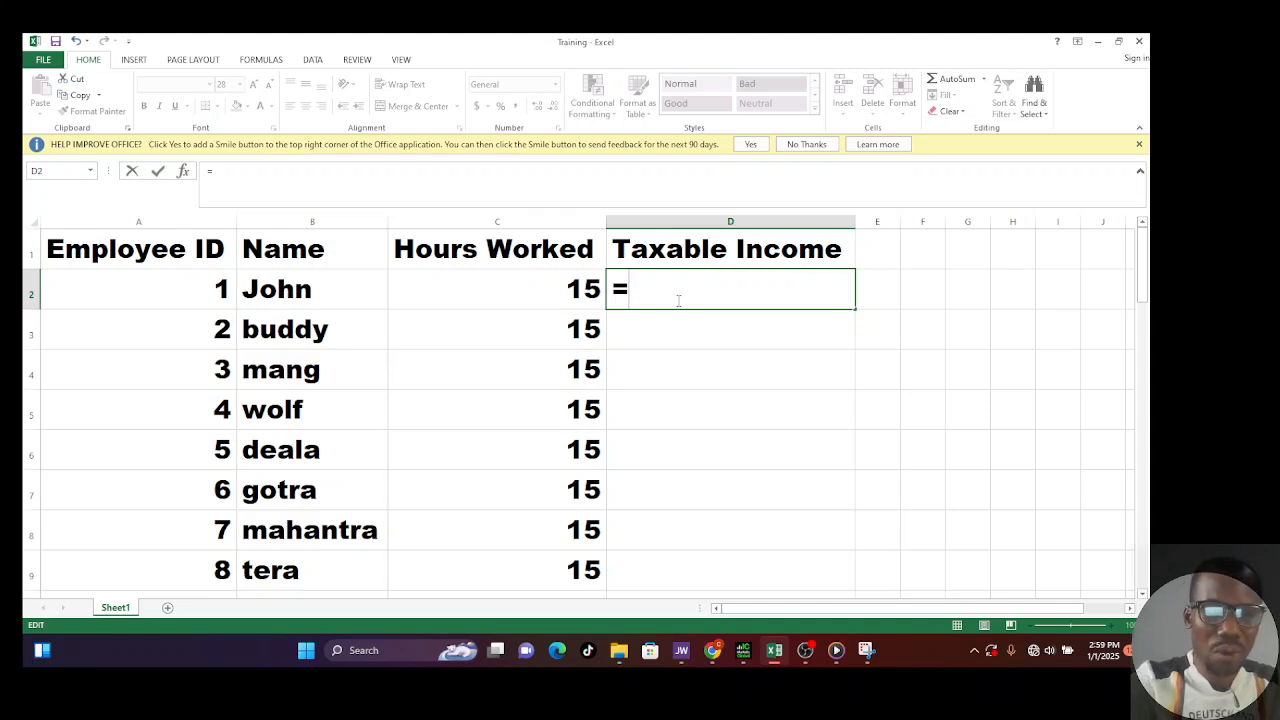
Complete the formula in D2 with typed numbers as =1*15
{"action": "type", "text": "1"}
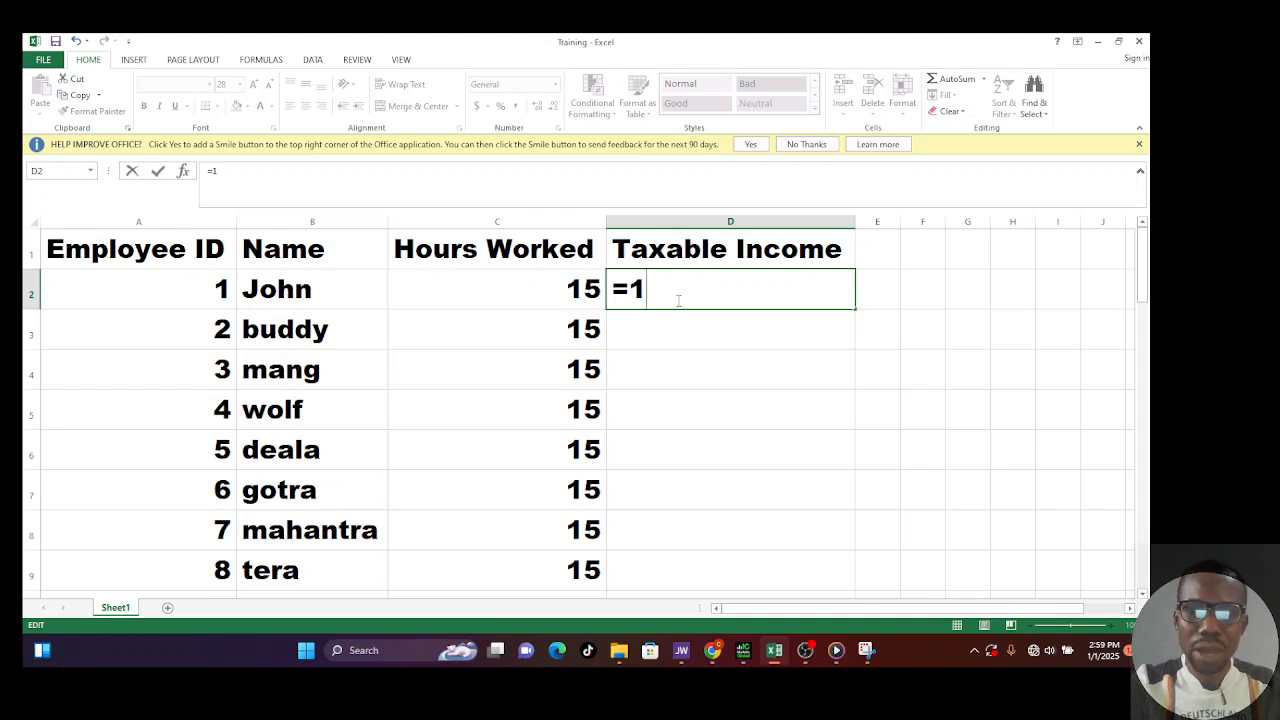
{"action": "type", "text": "*"}
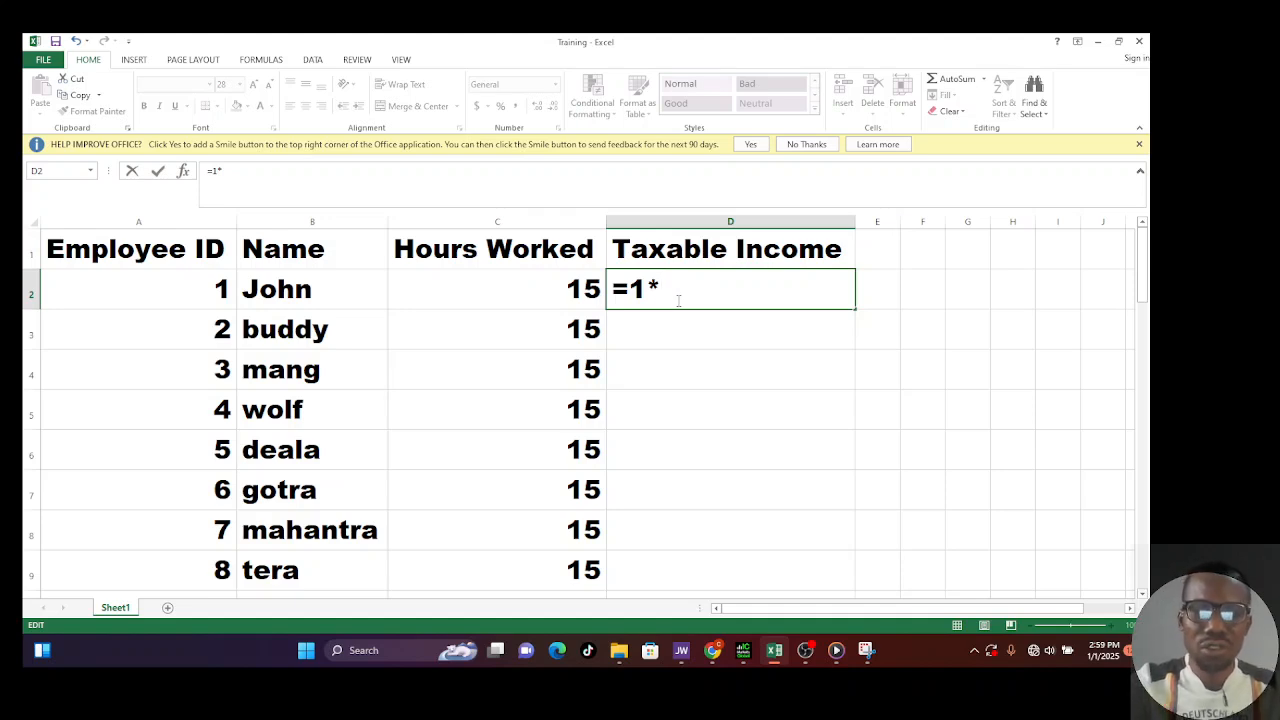
{"action": "type", "text": "15"}
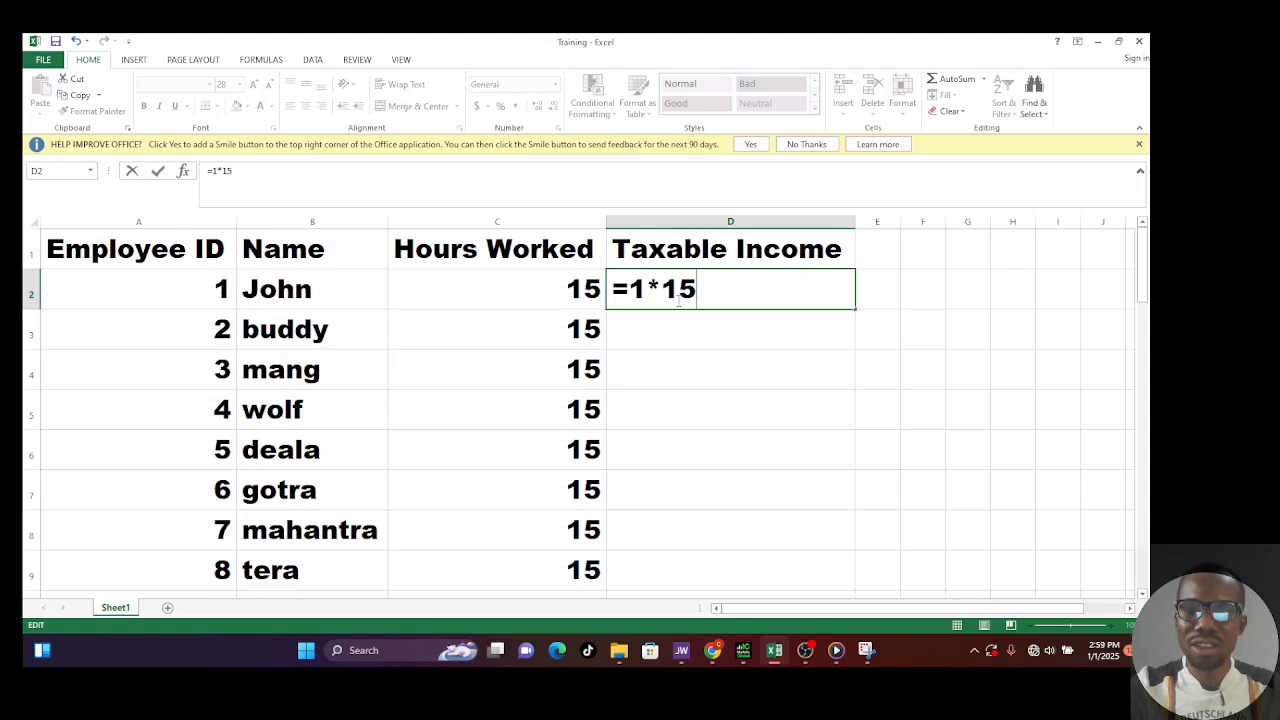
{"action": "key", "text": "Return"}
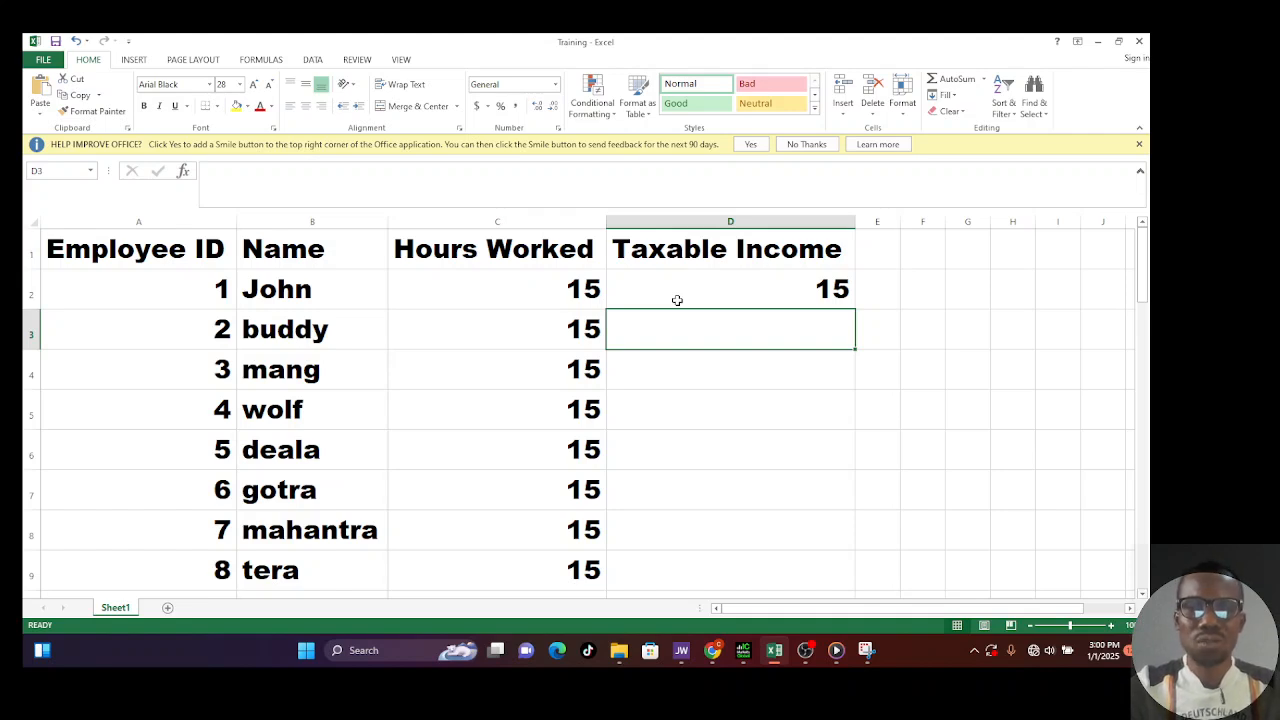
Clear D2 and enter the cell-reference formula =A2*C1 in its place
{"action": "left_click", "coordinate": [770, 293]}
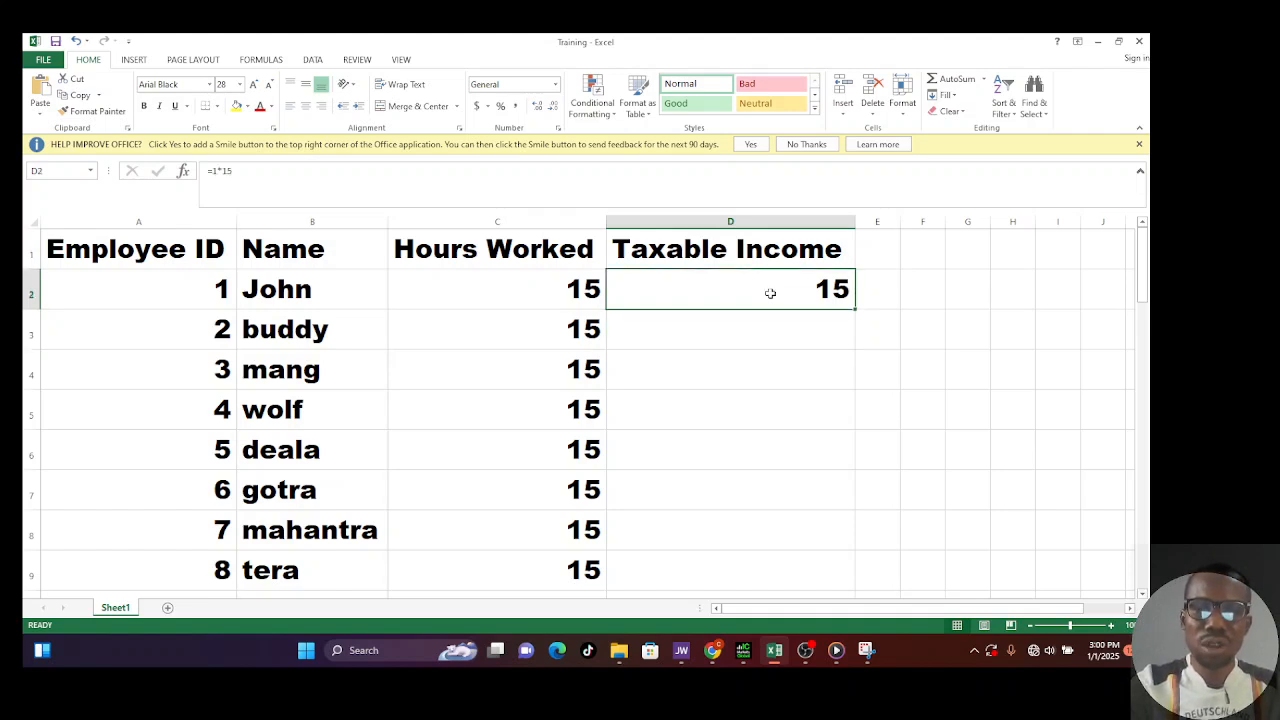
{"action": "key", "text": "Delete"}
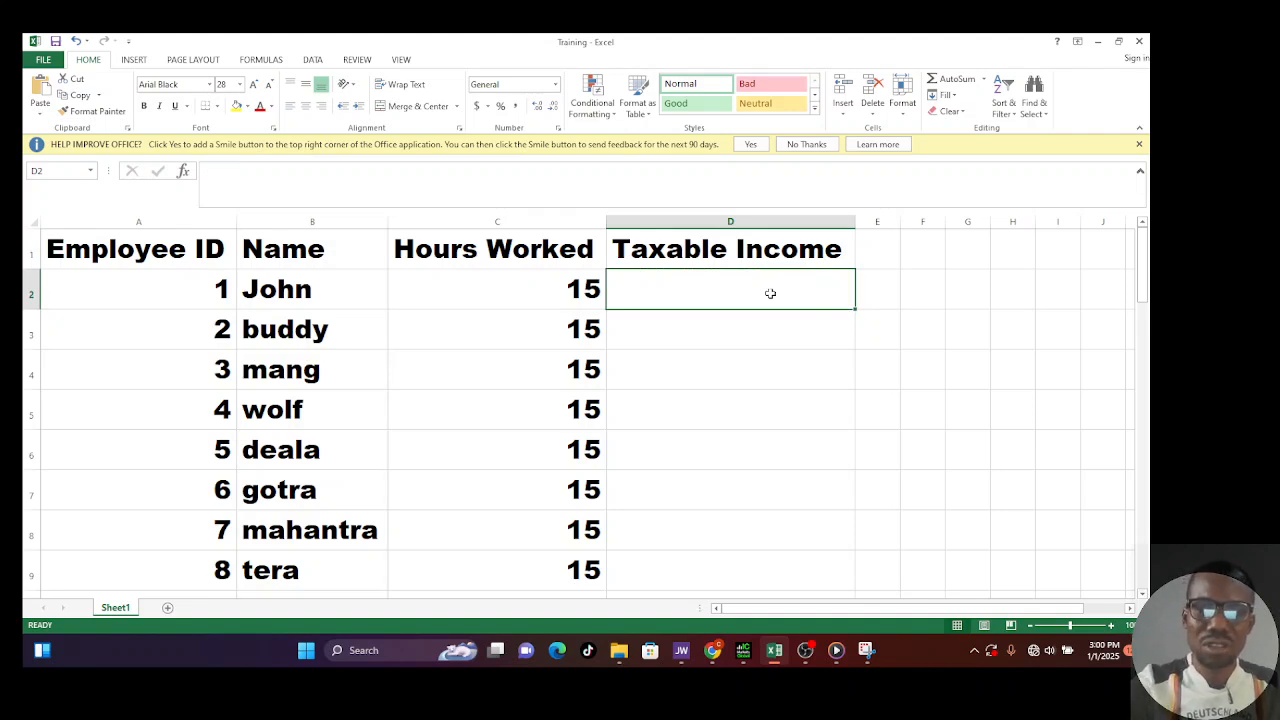
{"action": "type", "text": "="}
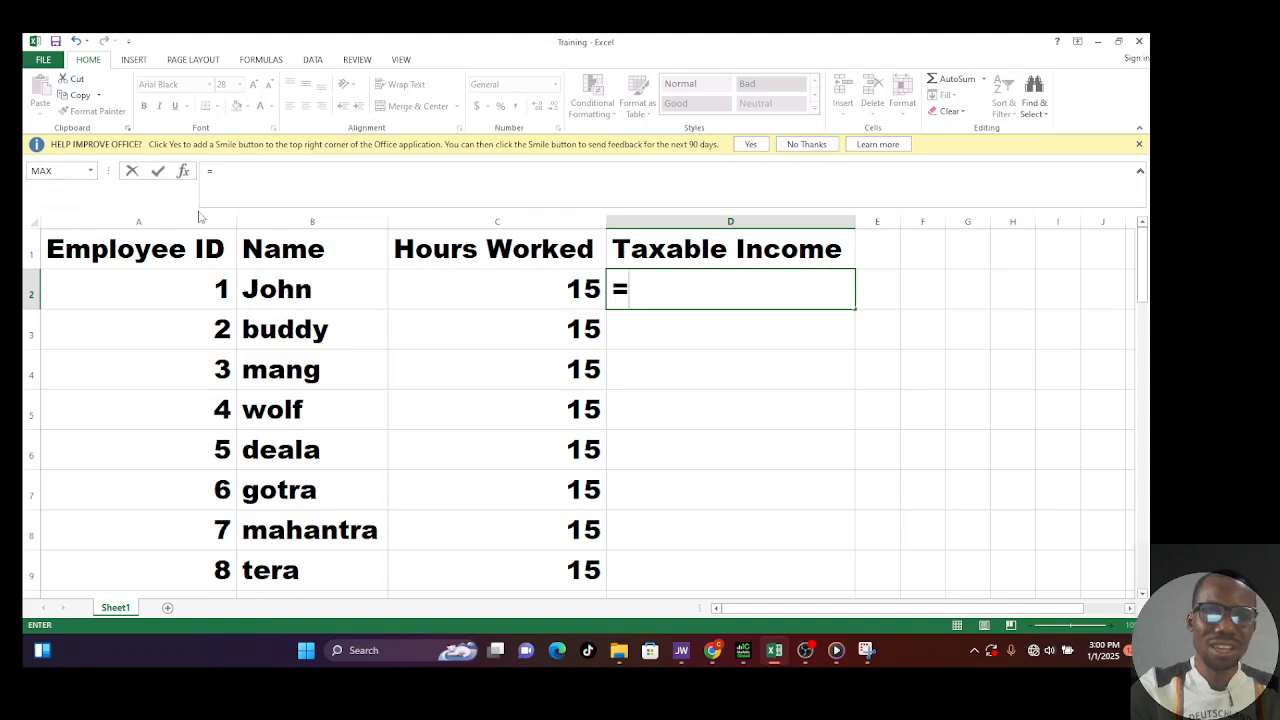
{"action": "left_click", "coordinate": [205, 292]}
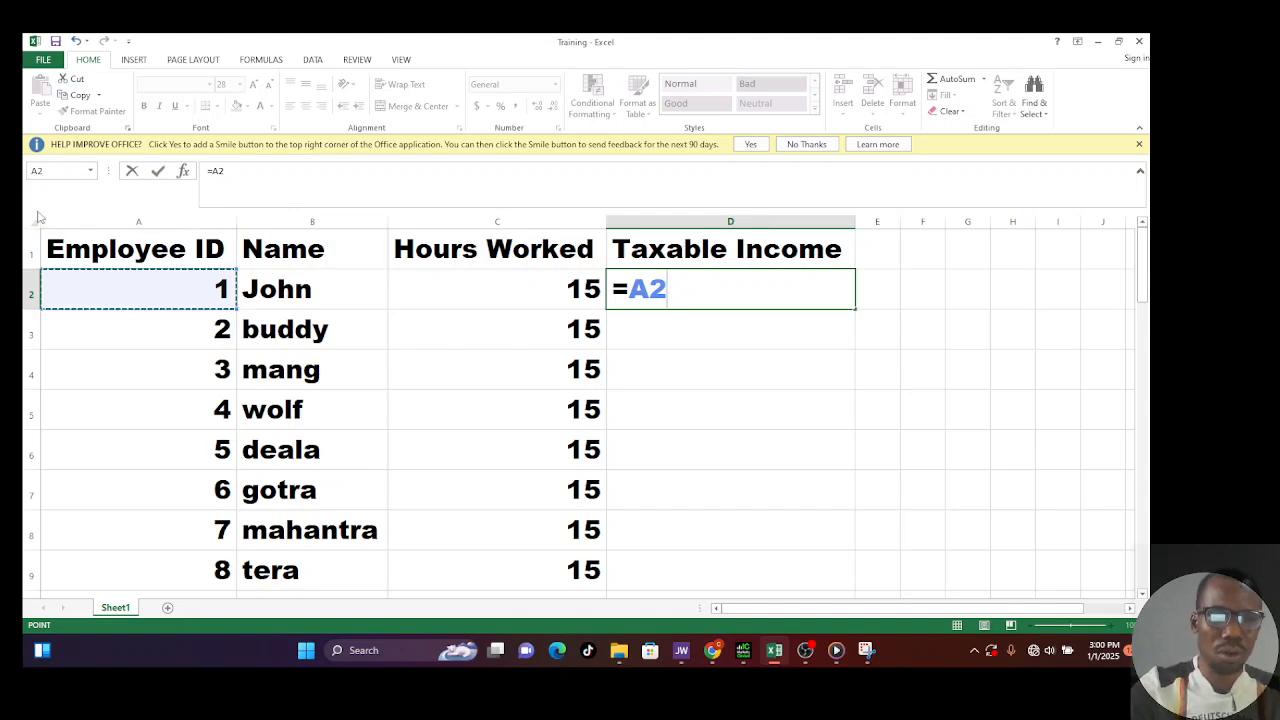
{"action": "left_click", "coordinate": [678, 297]}
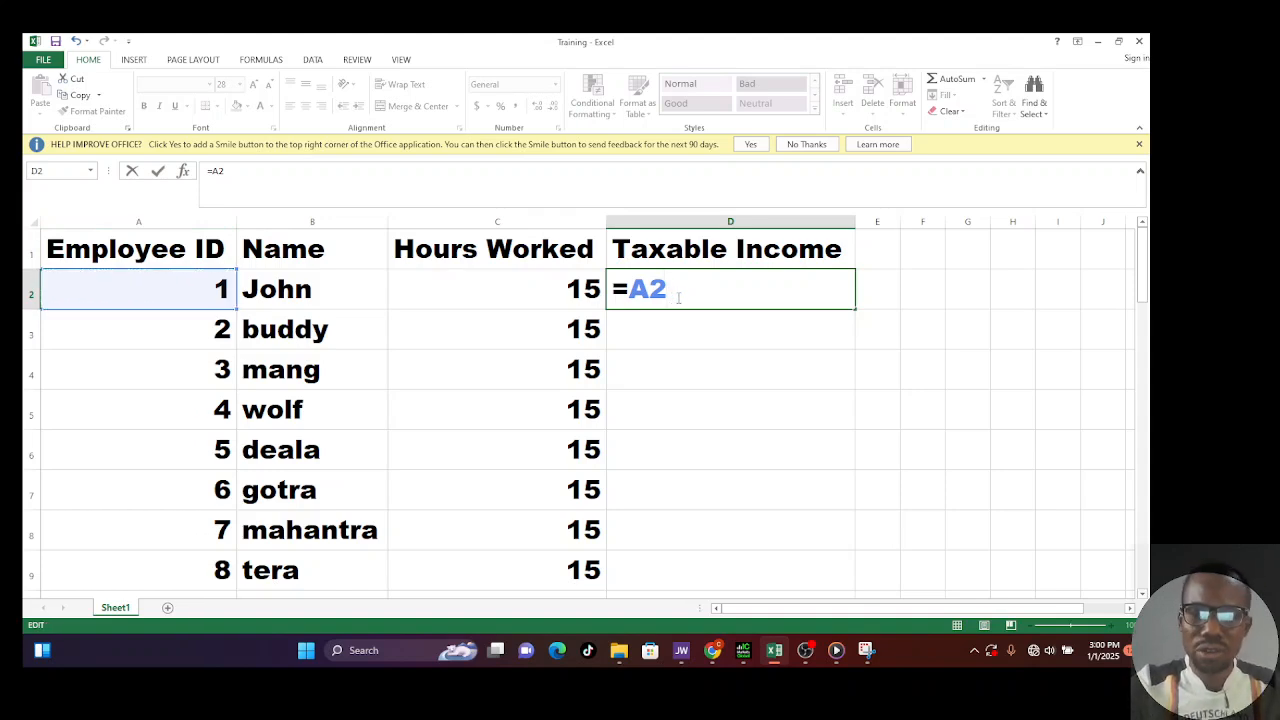
{"action": "type", "text": "*"}
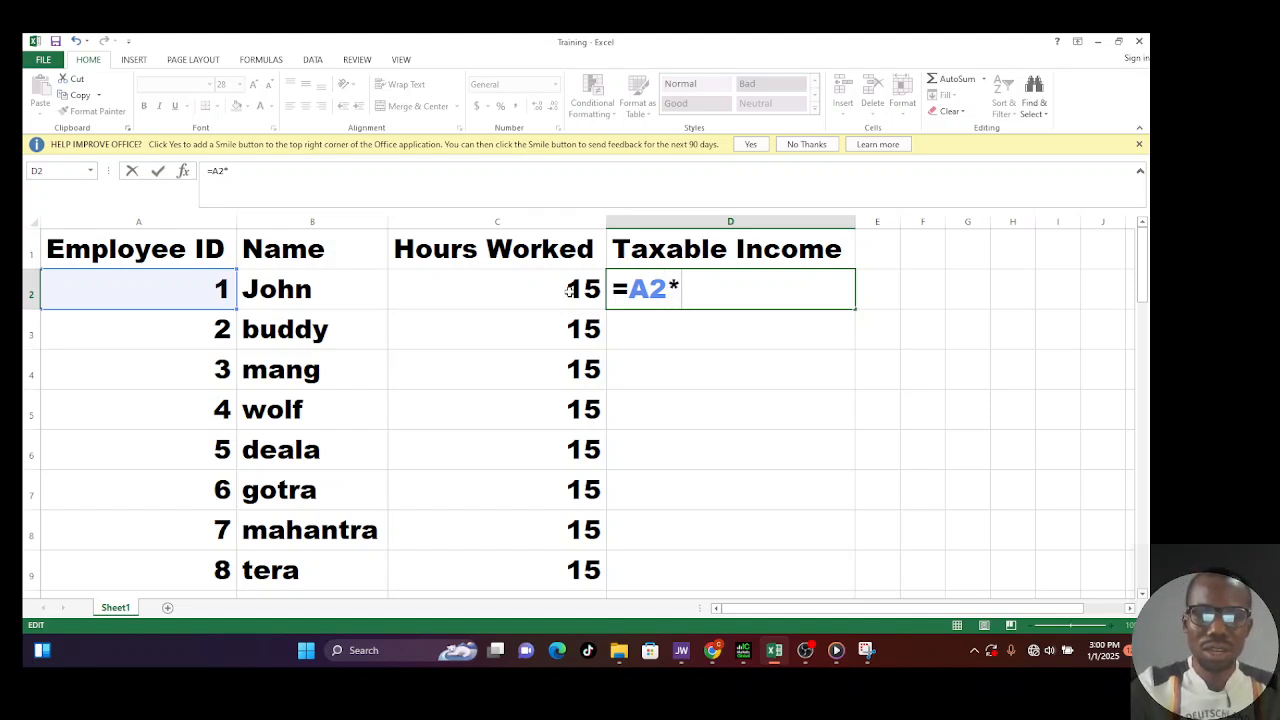
{"action": "type", "text": "c1"}
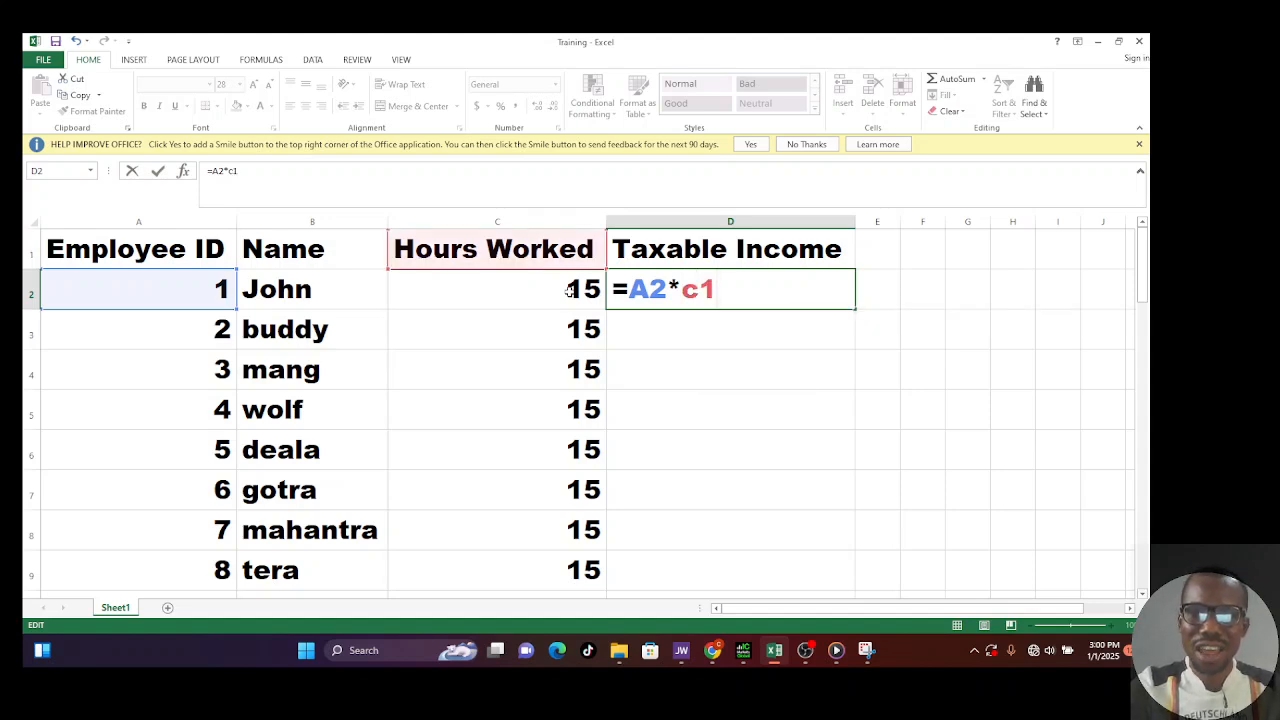
{"action": "key", "text": "Return"}
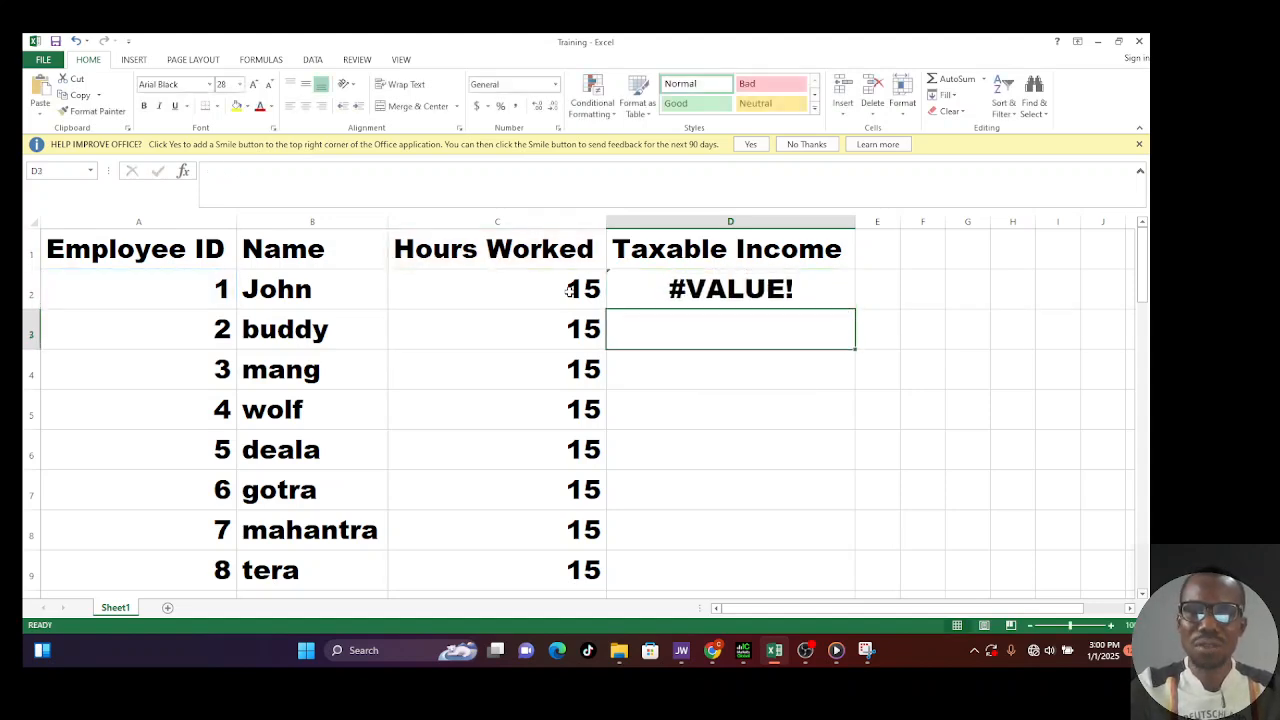
Replace the formula in D2 with =A2*C2, multiplying the Employee ID and Hours Worked cells of the same row
{"action": "left_click", "coordinate": [687, 296]}
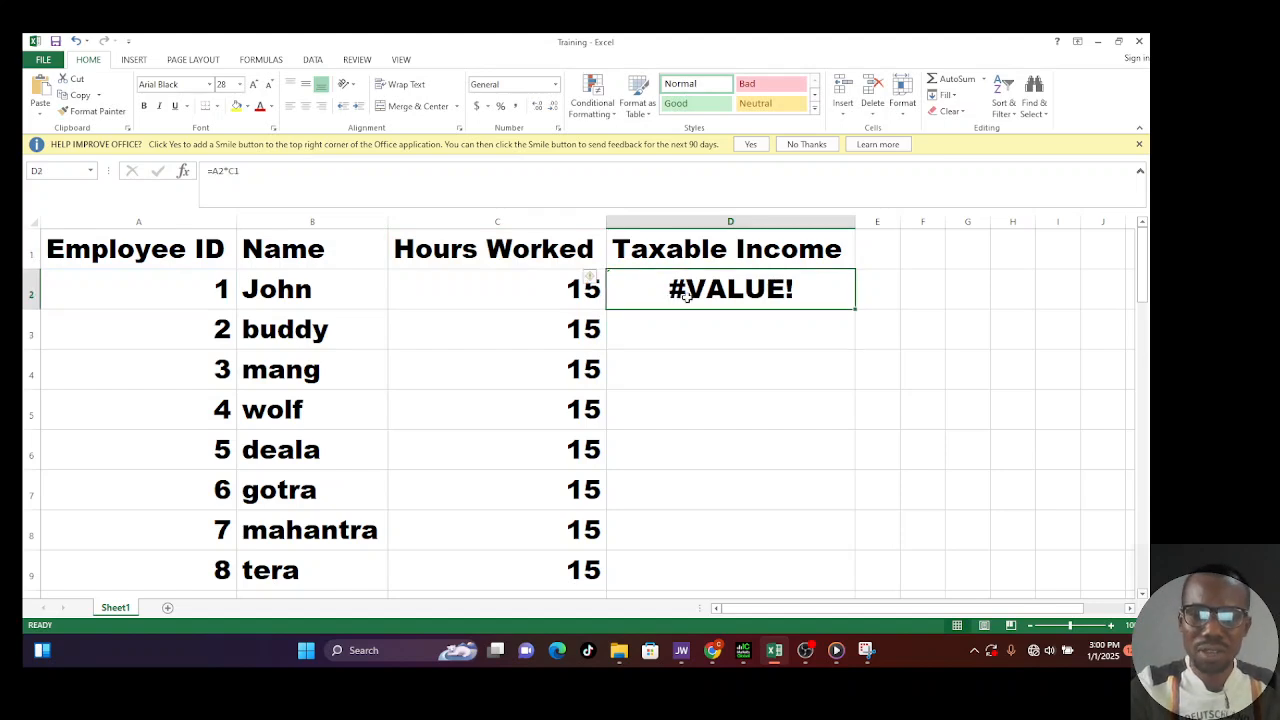
{"action": "type", "text": "+"}
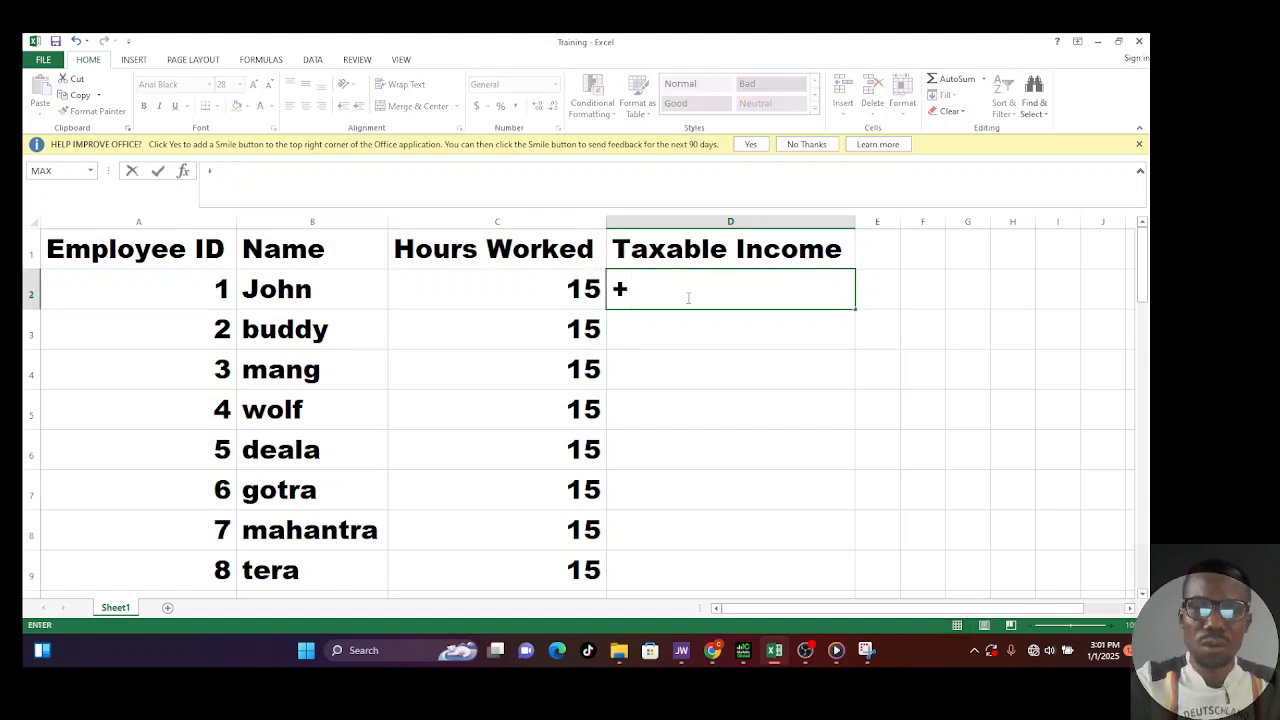
{"action": "key", "text": "BackSpace"}
{"action": "type", "text": "="}
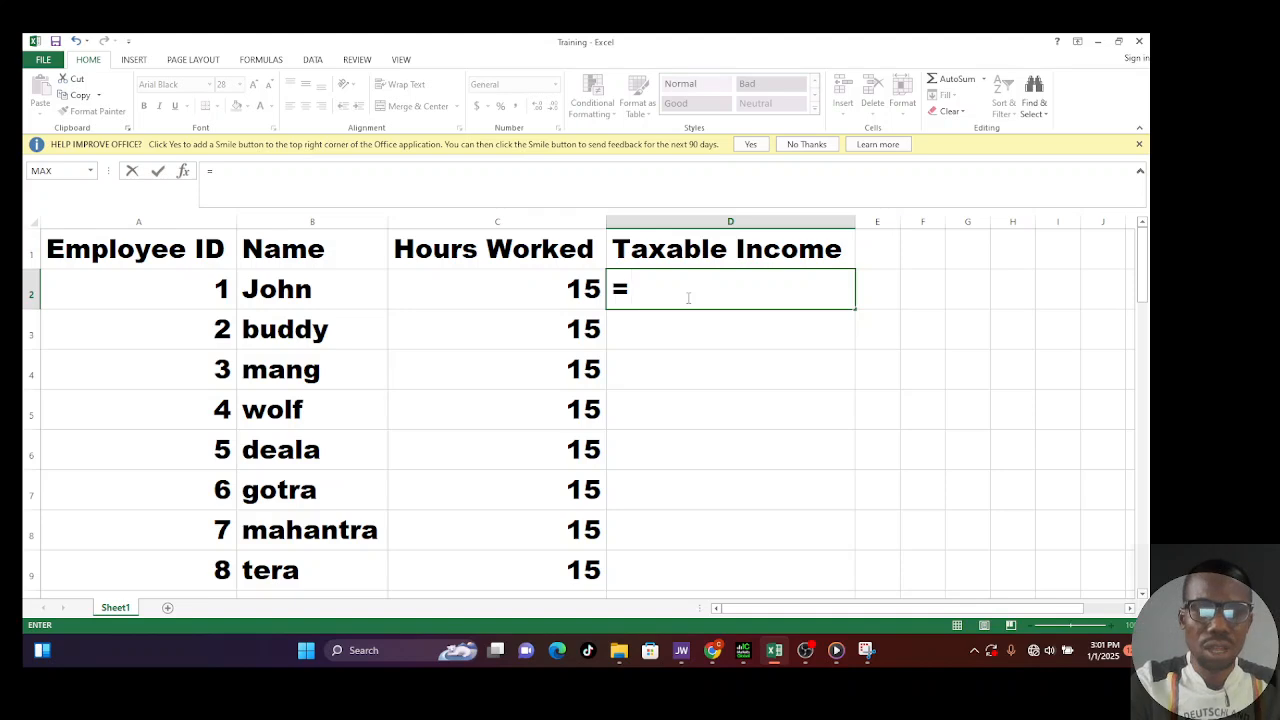
{"action": "type", "text": "a1"}
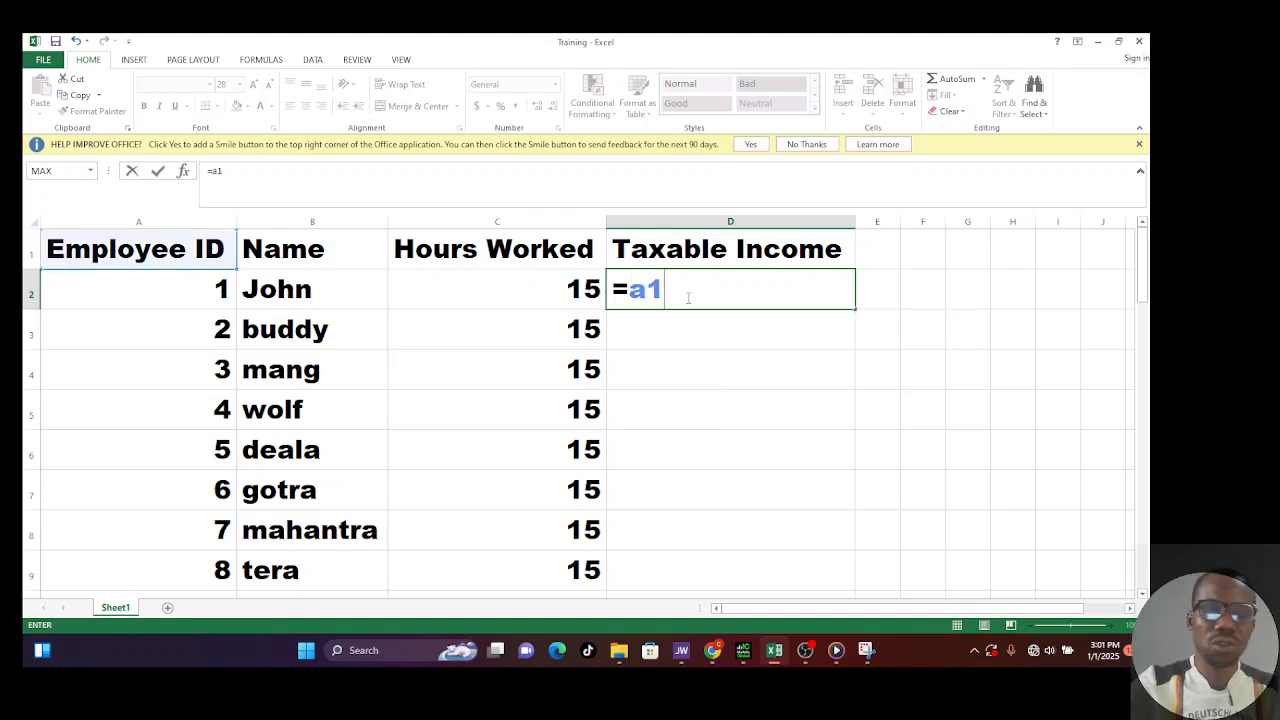
{"action": "key", "text": "BackSpace"}
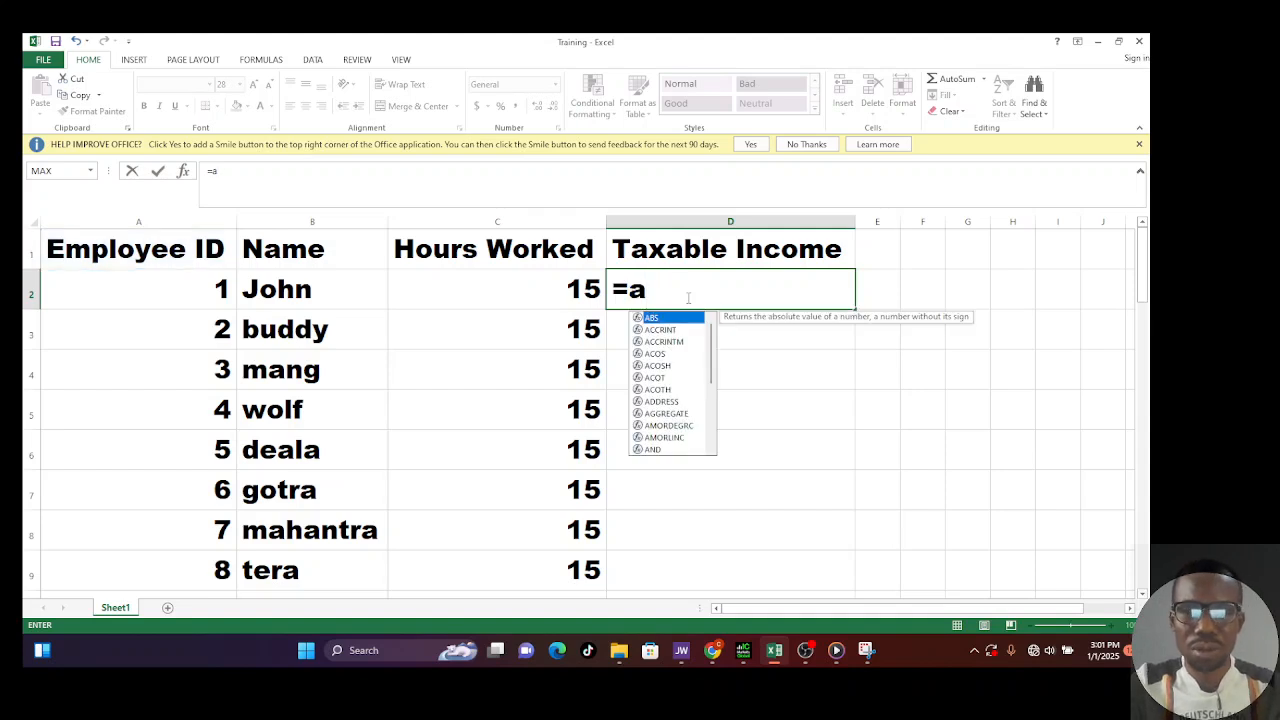
{"action": "type", "text": "2"}
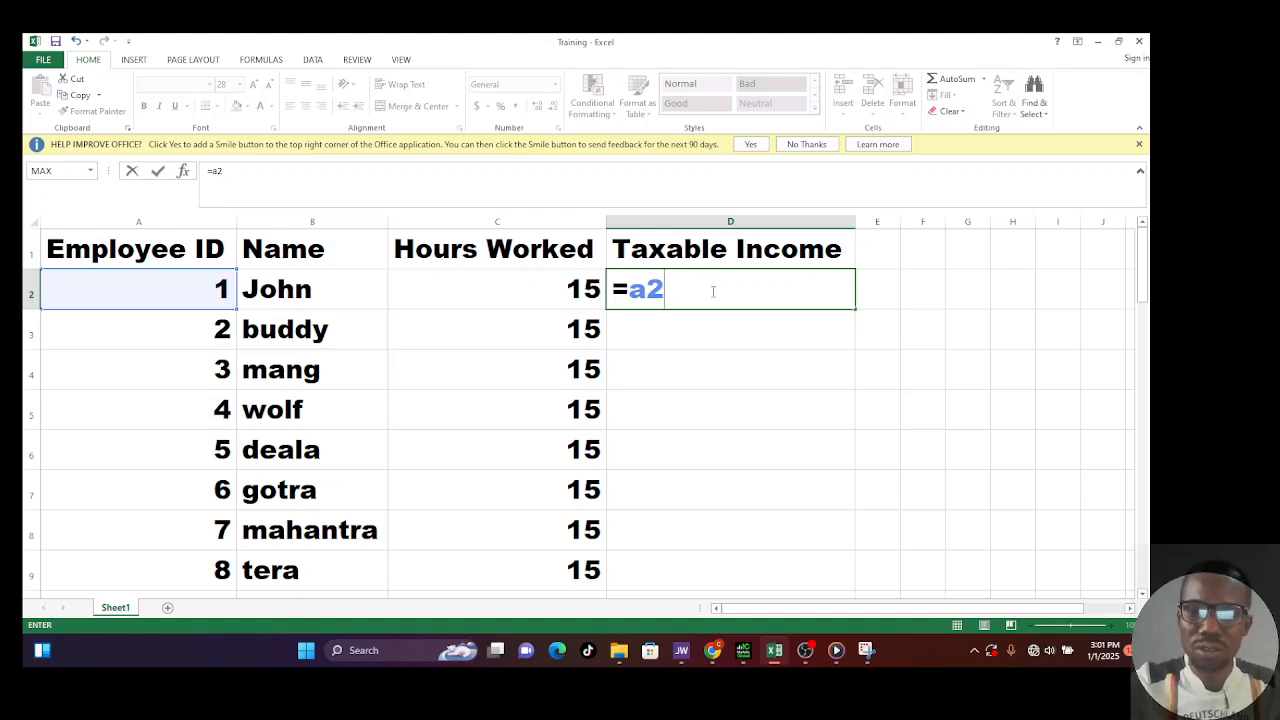
{"action": "type", "text": "*"}
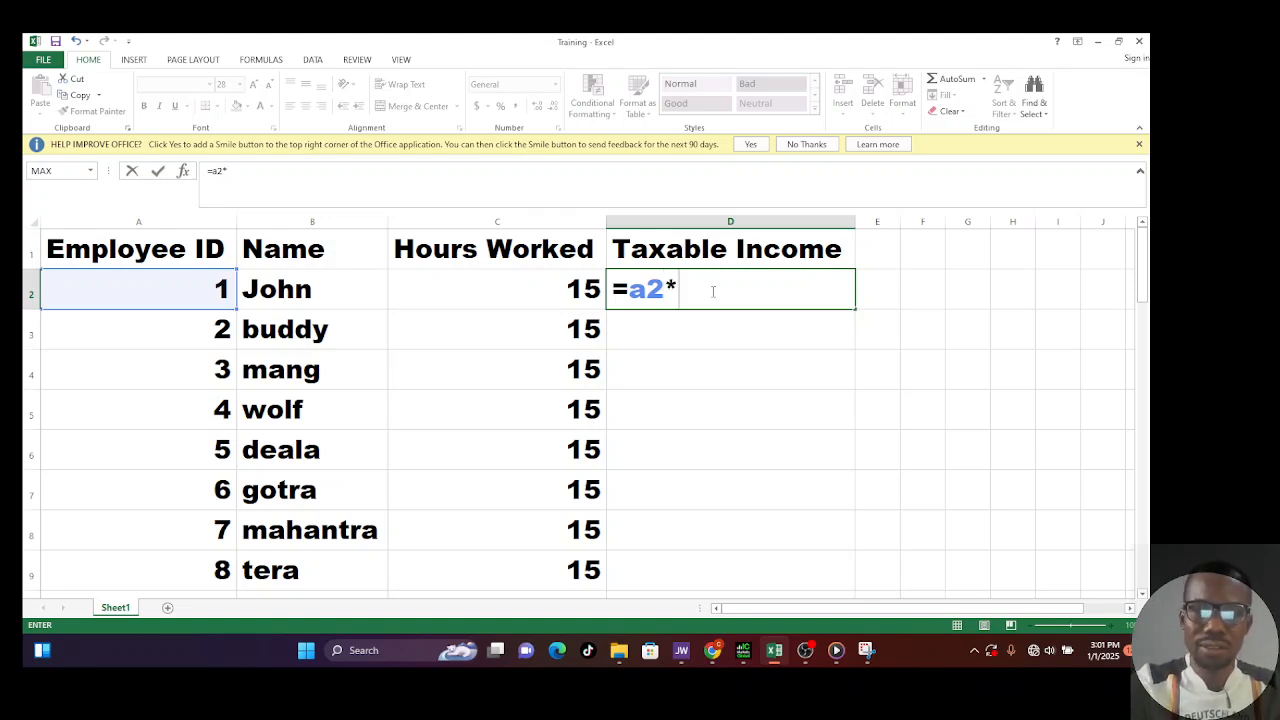
{"action": "type", "text": "c2"}
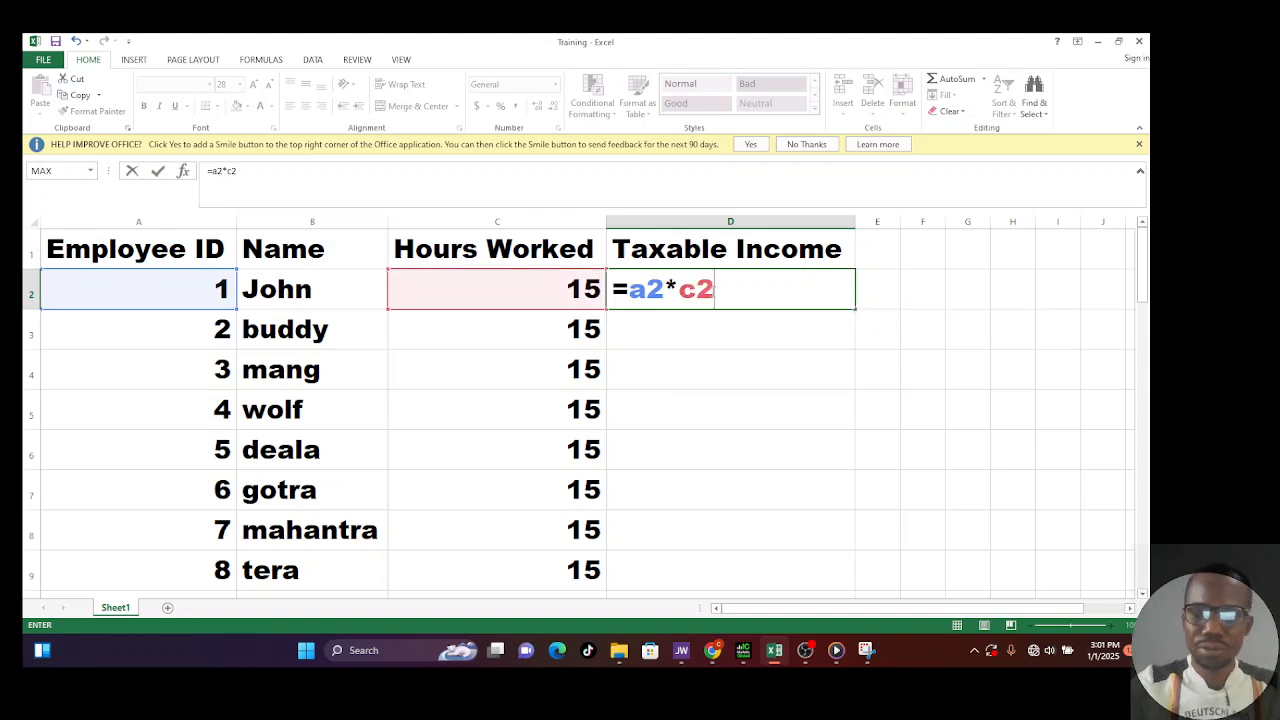
{"action": "key", "text": "Return"}
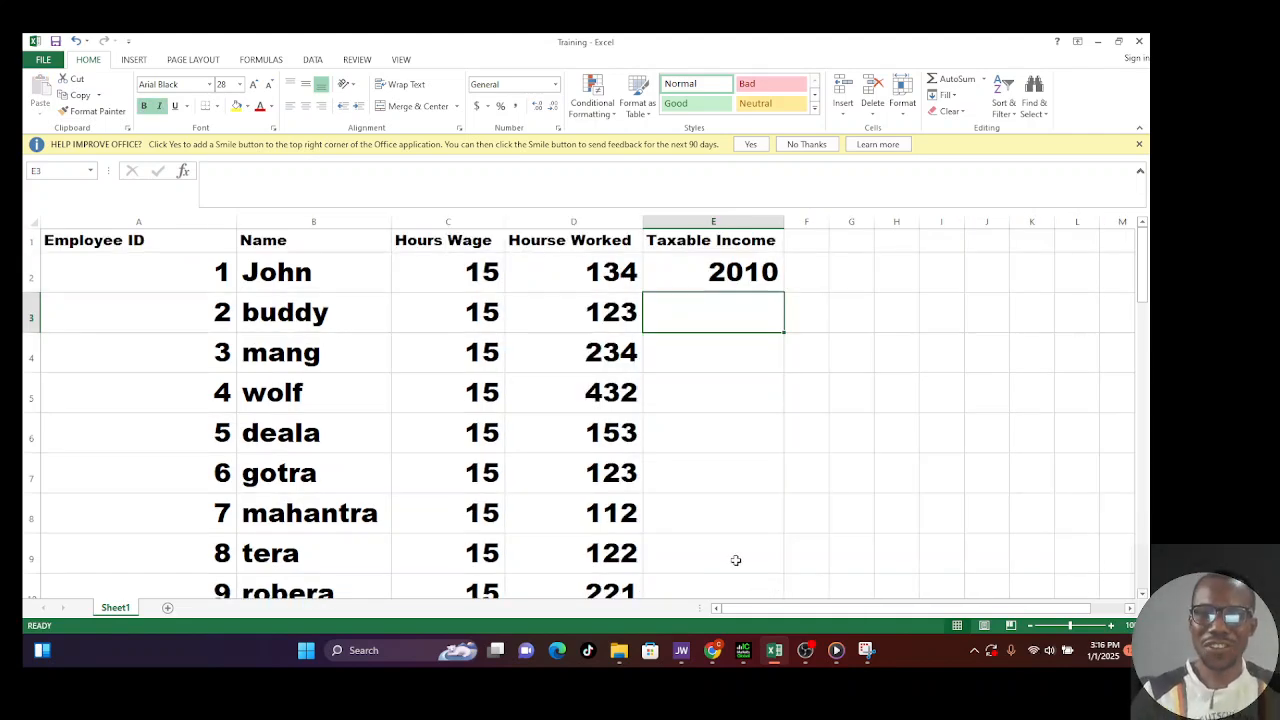
Review the Taxable Income formula in E2 and enter =C3*D3 in E3 using references to that row's wage and hours cells
{"action": "double_click", "coordinate": [745, 270]}
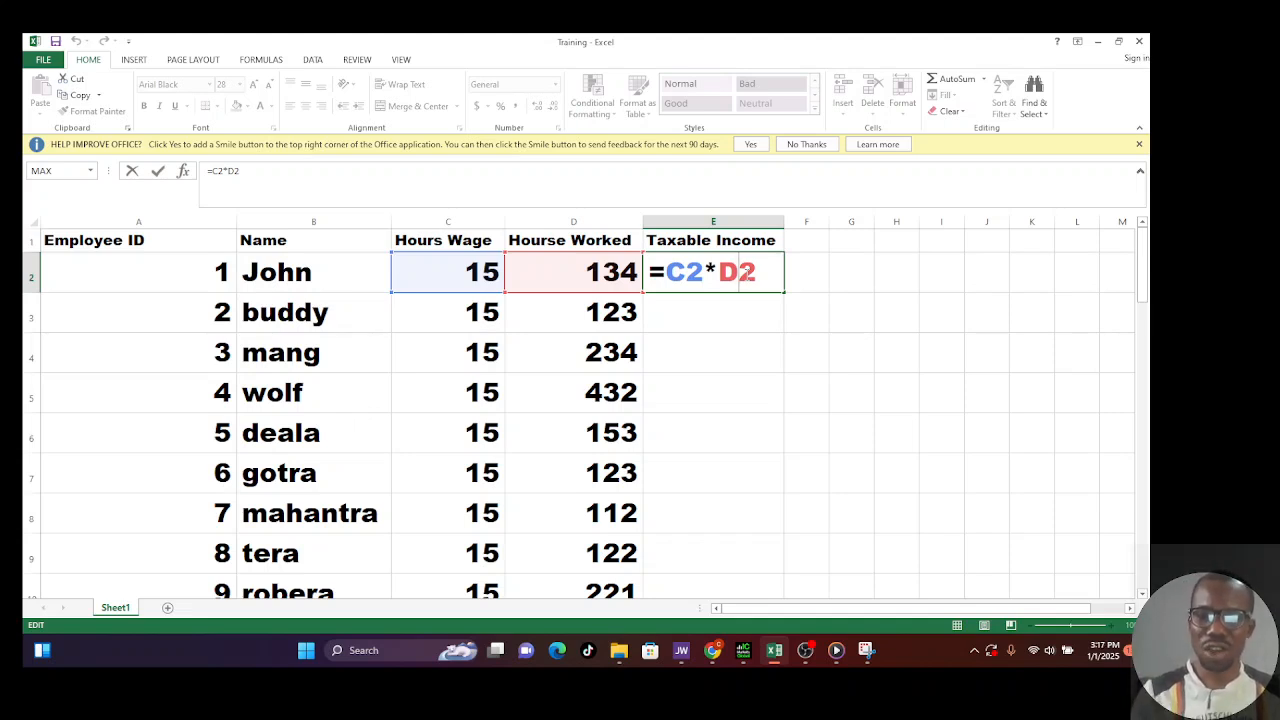
{"action": "key", "text": "Return"}
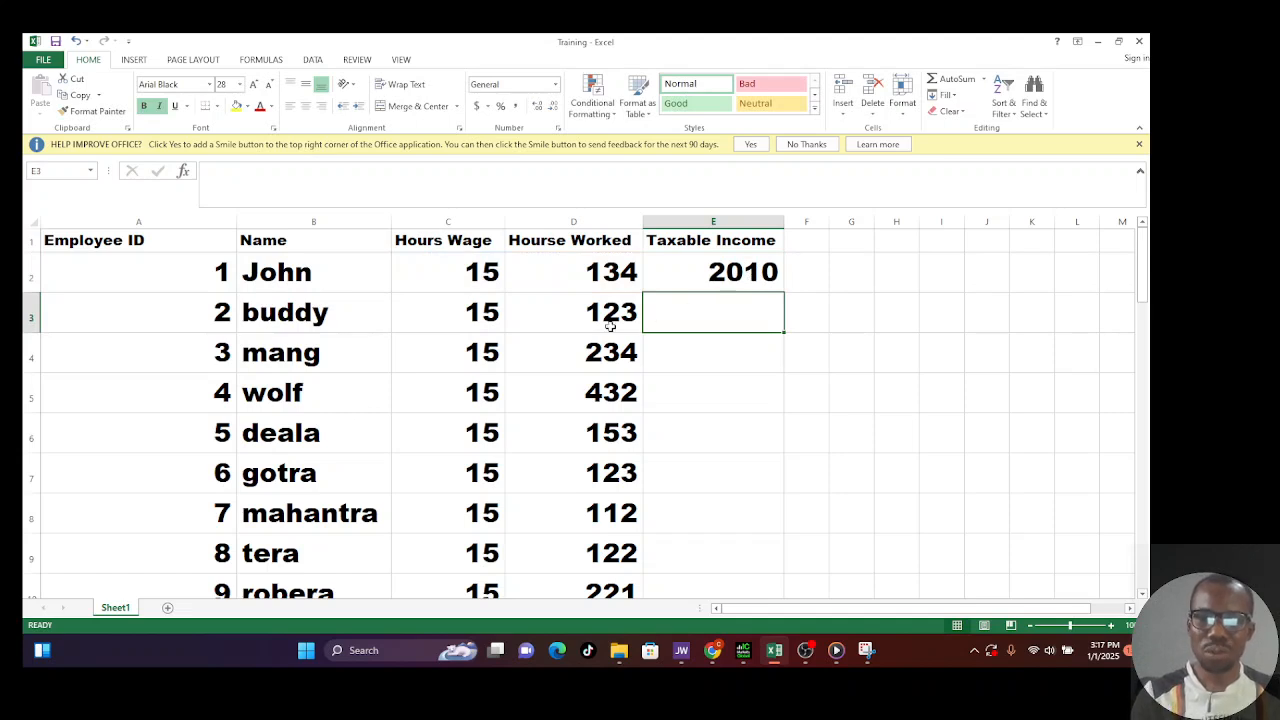
{"action": "left_click", "coordinate": [483, 318]}
{"action": "left_click", "coordinate": [598, 324]}
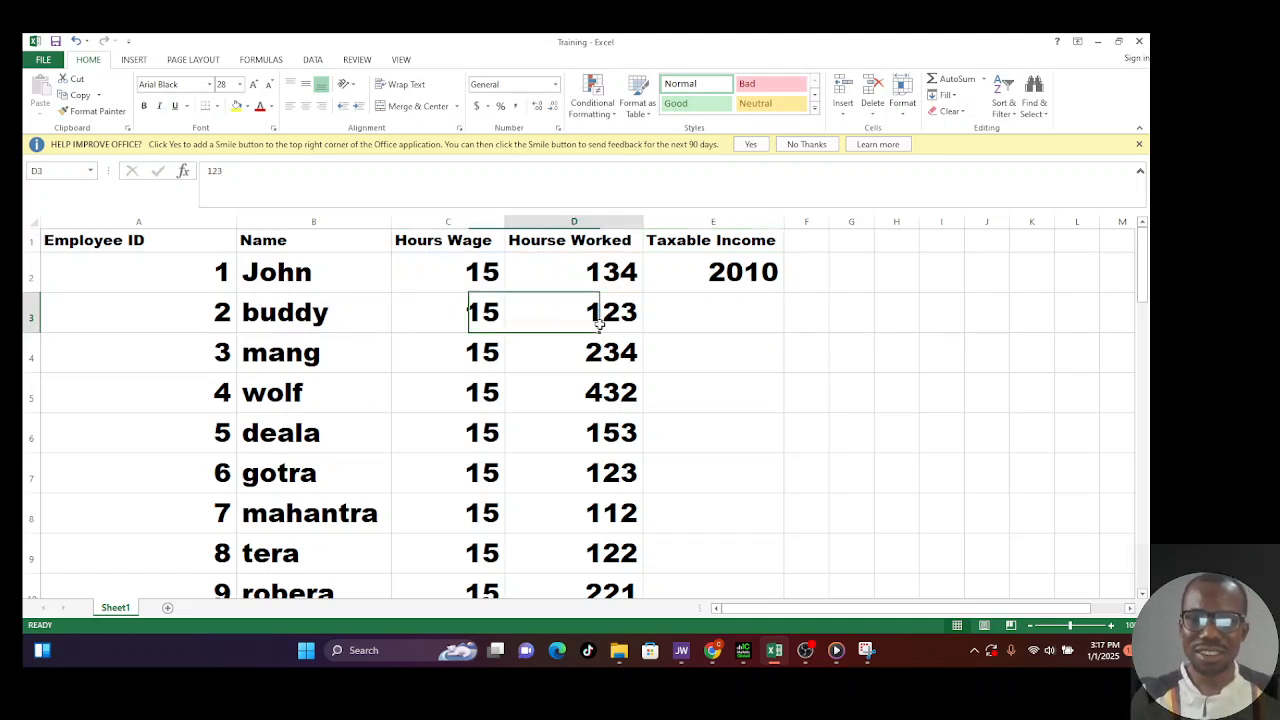
{"action": "left_click", "coordinate": [711, 323]}
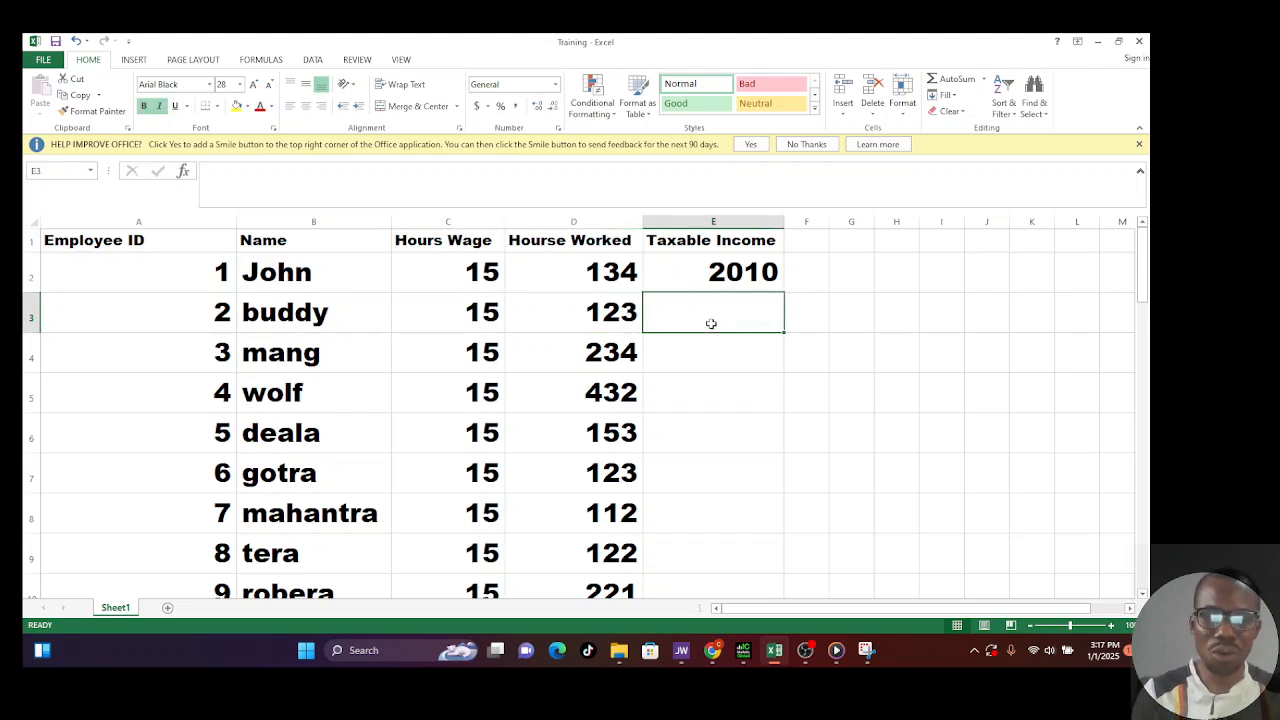
{"action": "type", "text": "="}
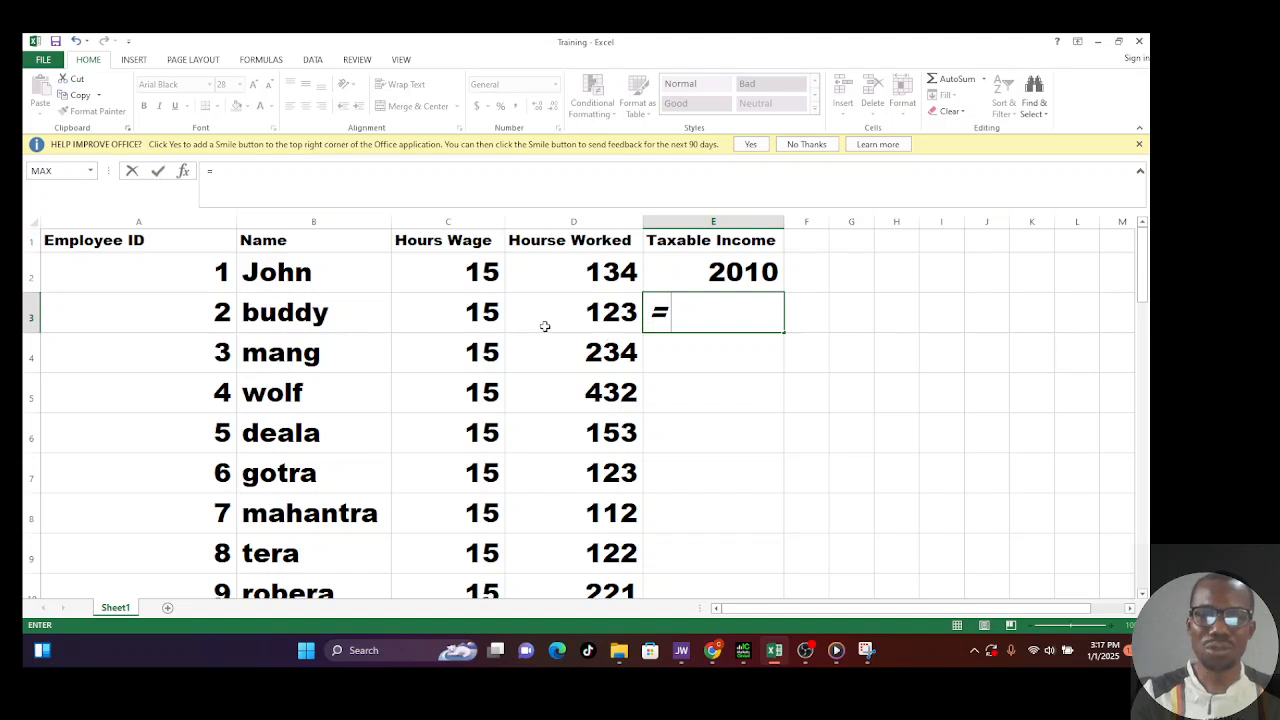
{"action": "left_click", "coordinate": [484, 315]}
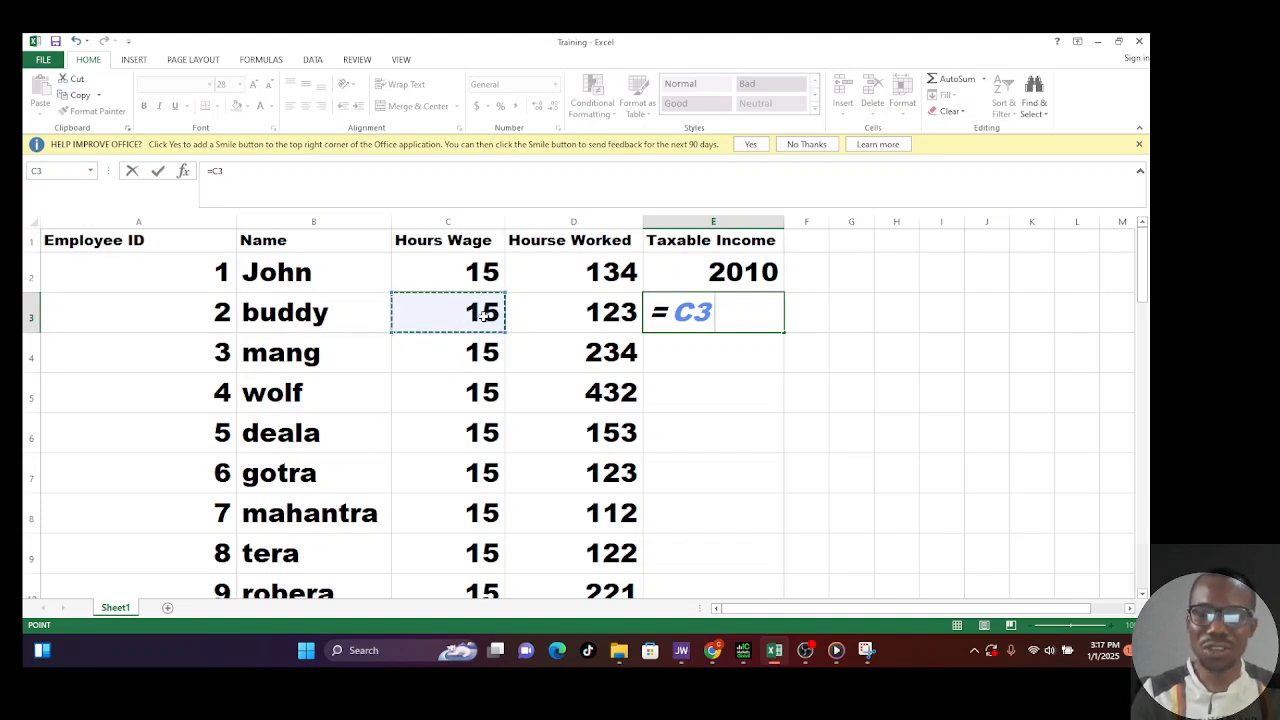
{"action": "type", "text": "*"}
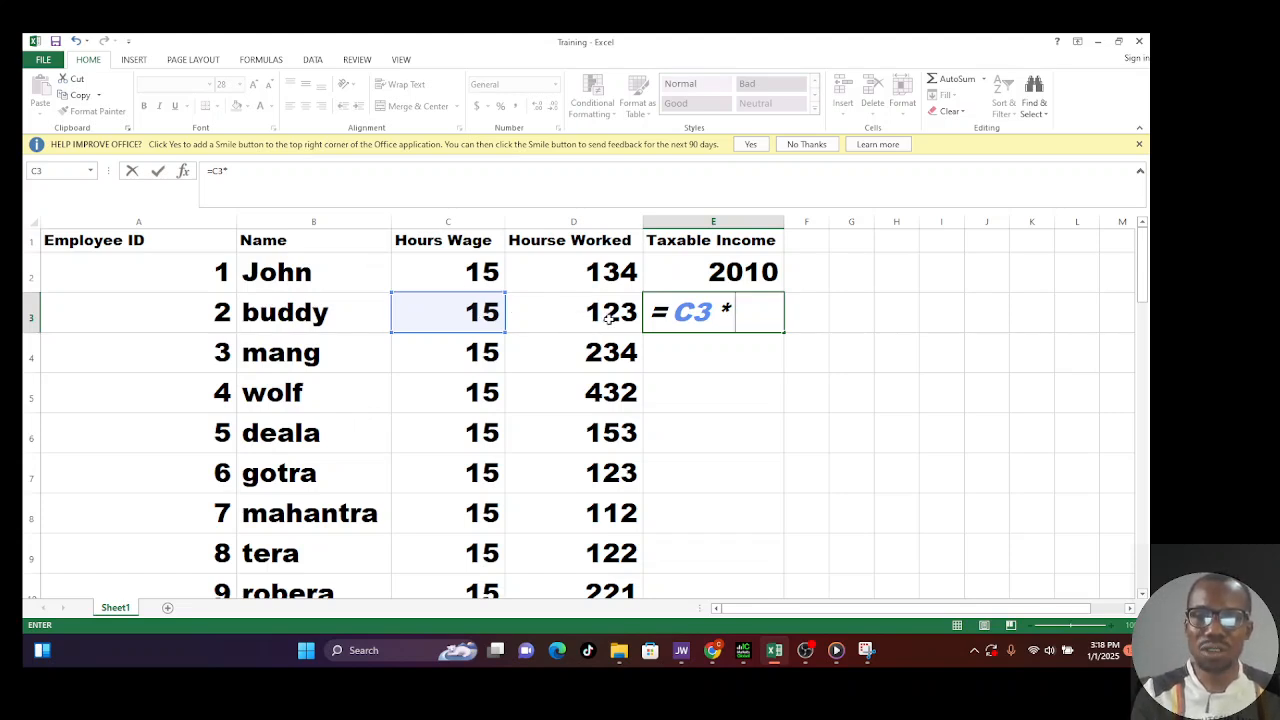
{"action": "left_click", "coordinate": [607, 318]}
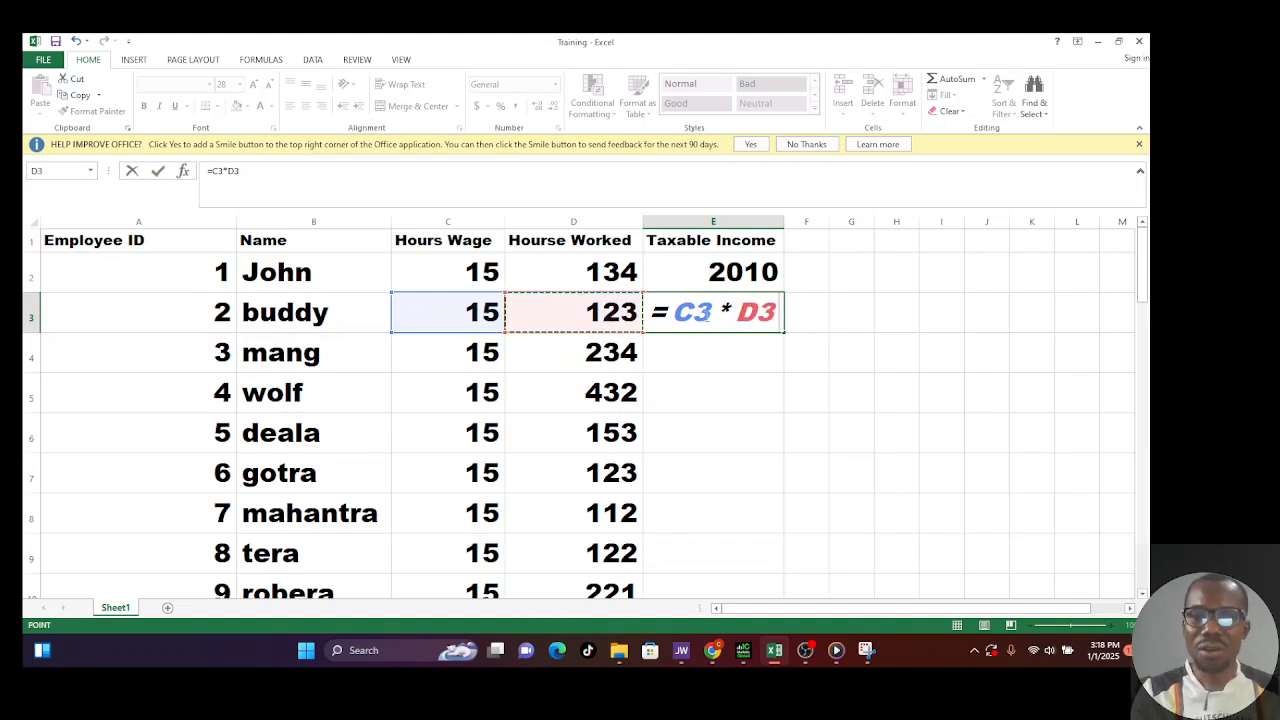
{"action": "key", "text": "Return"}
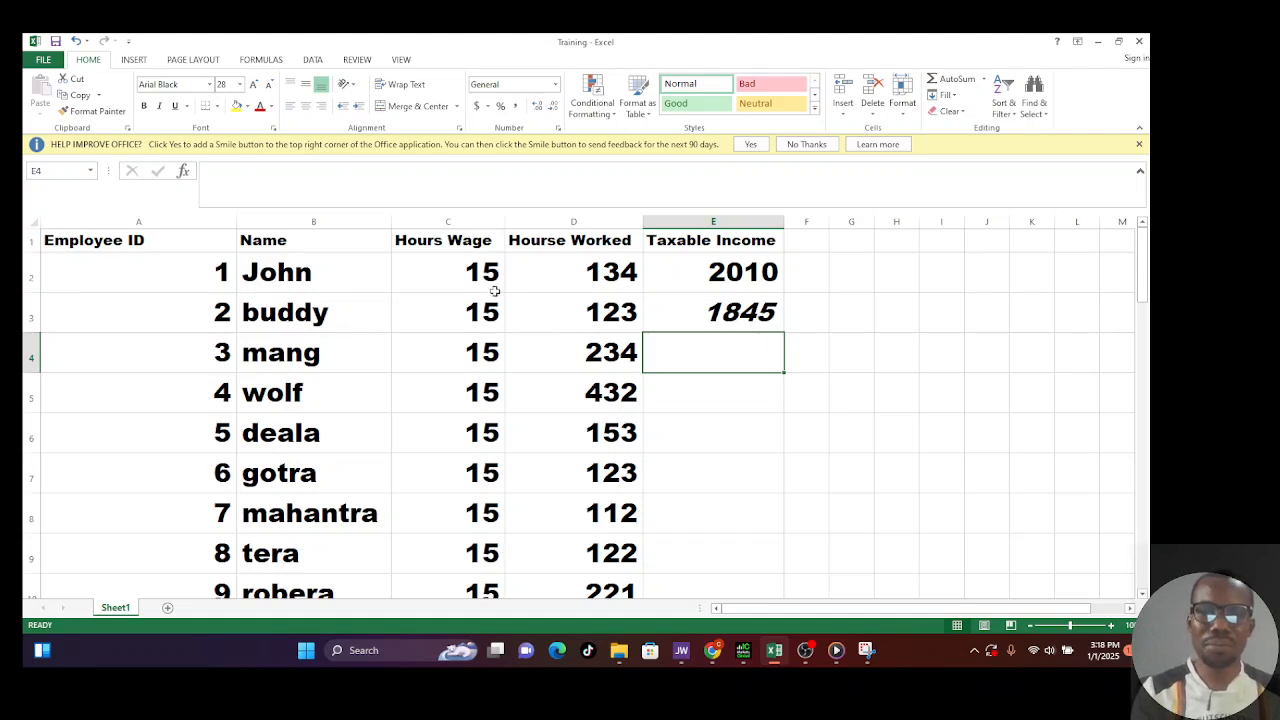
Test the formula in E3 by changing the Hours Wage in C3 to 10 and setting it back to 15
{"action": "left_click", "coordinate": [618, 316]}
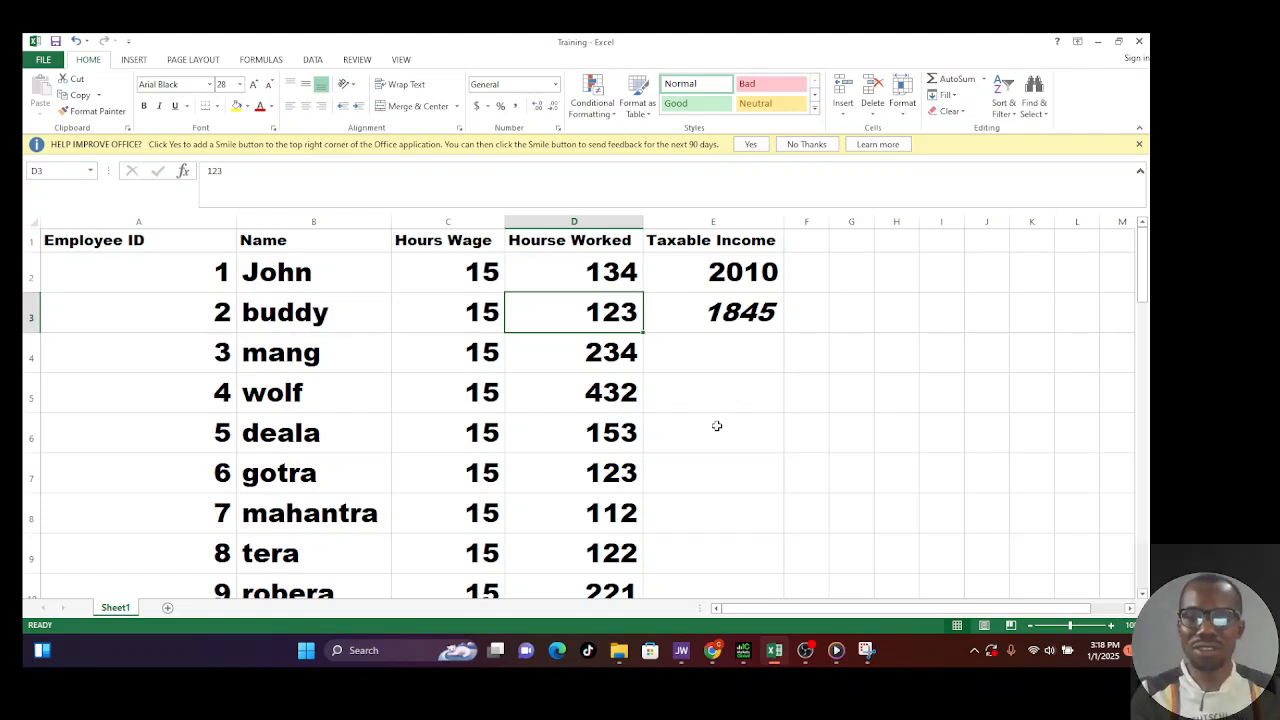
{"action": "left_click", "coordinate": [733, 350]}
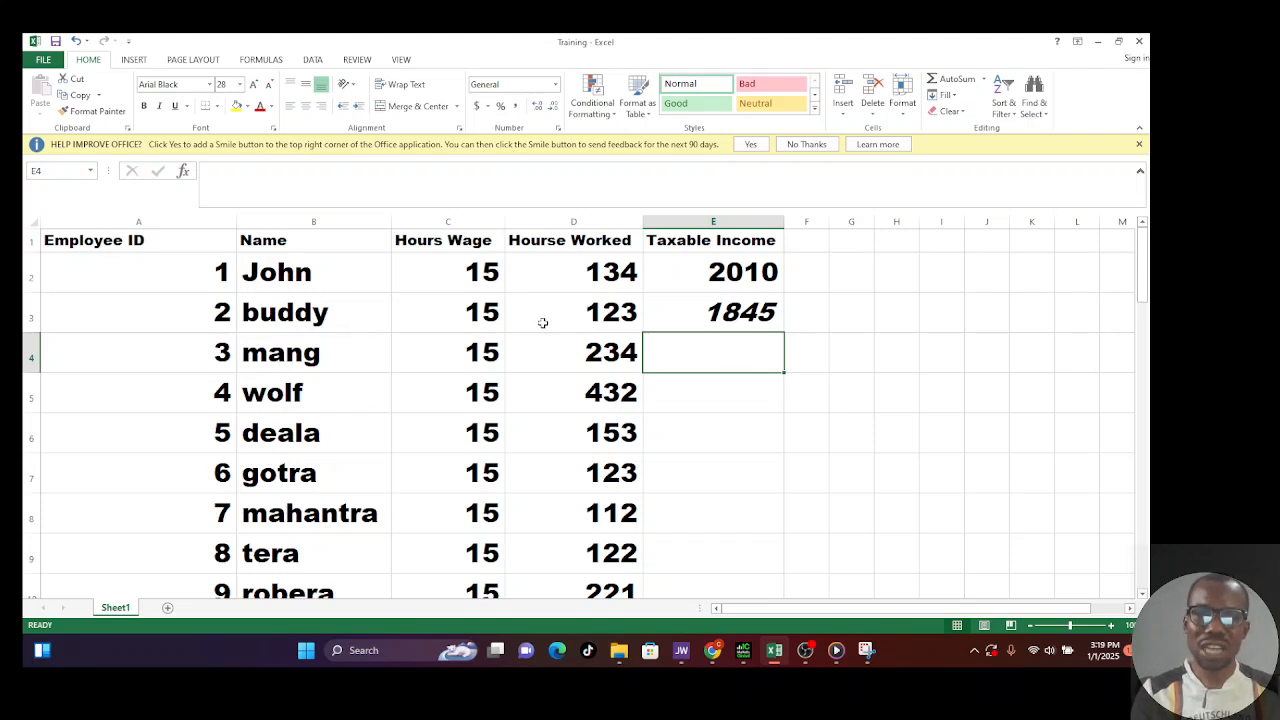
{"action": "left_click", "coordinate": [482, 316]}
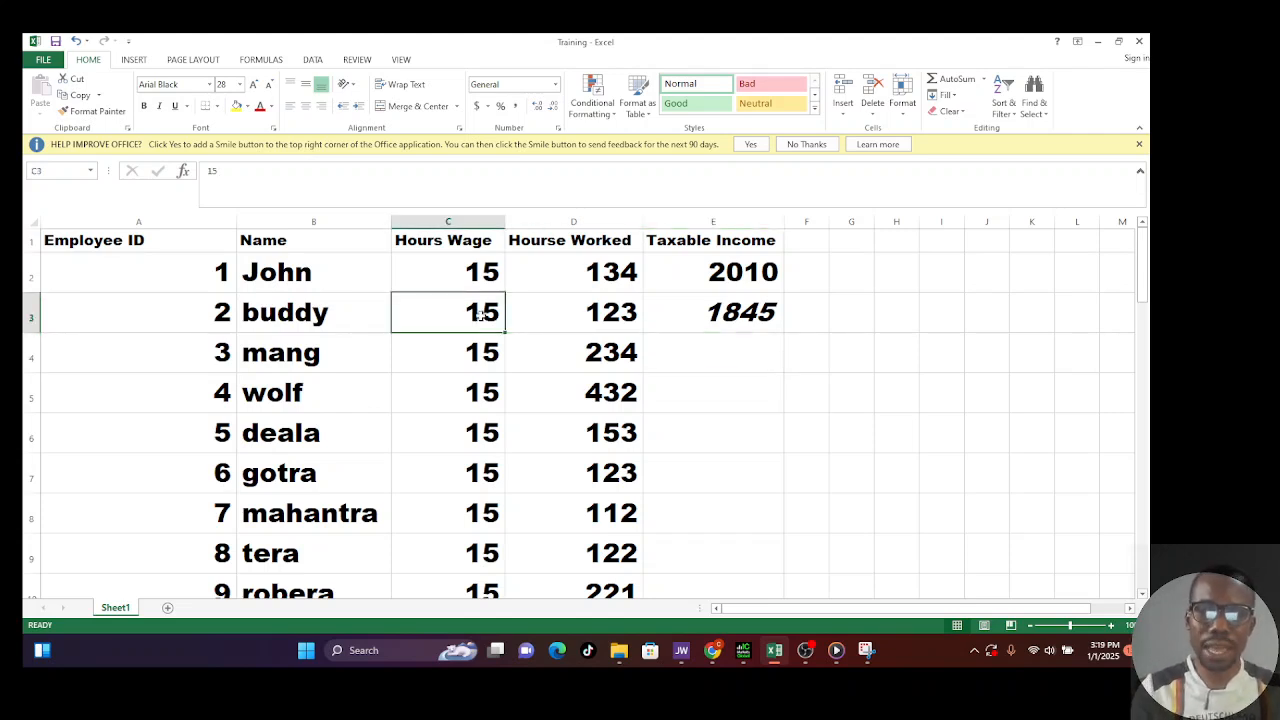
{"action": "type", "text": "10"}
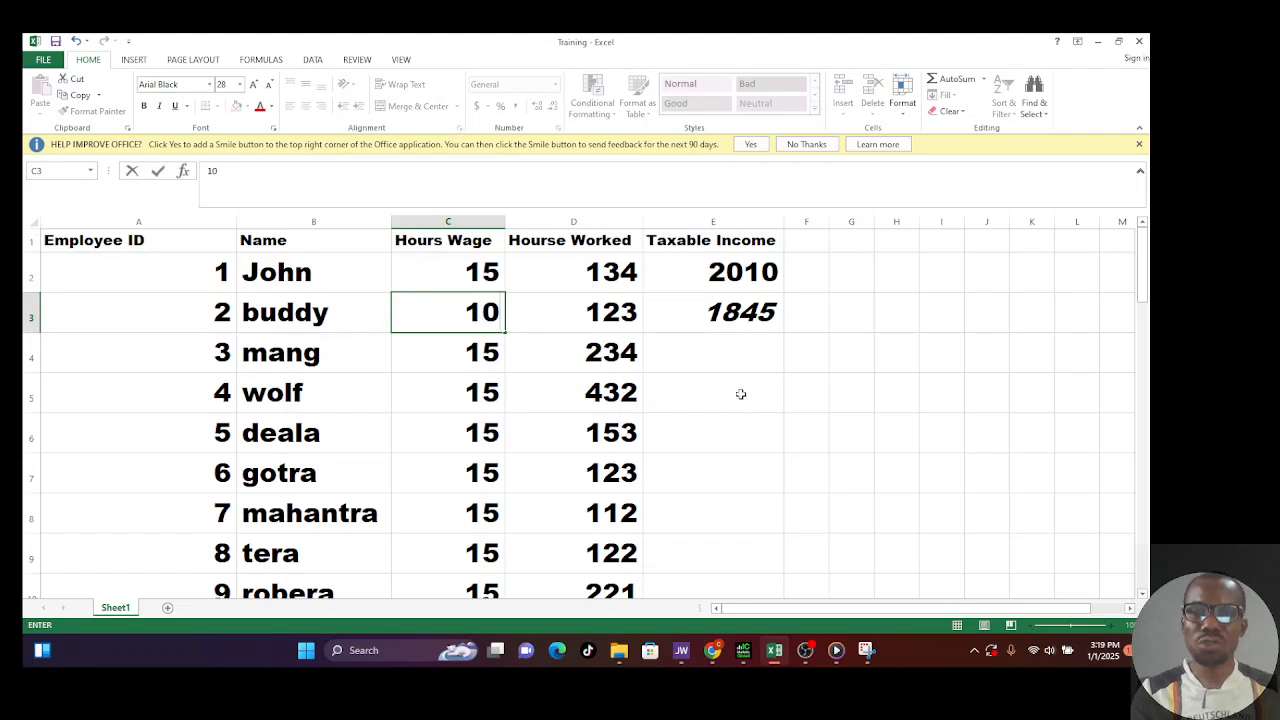
{"action": "left_click", "coordinate": [745, 403]}
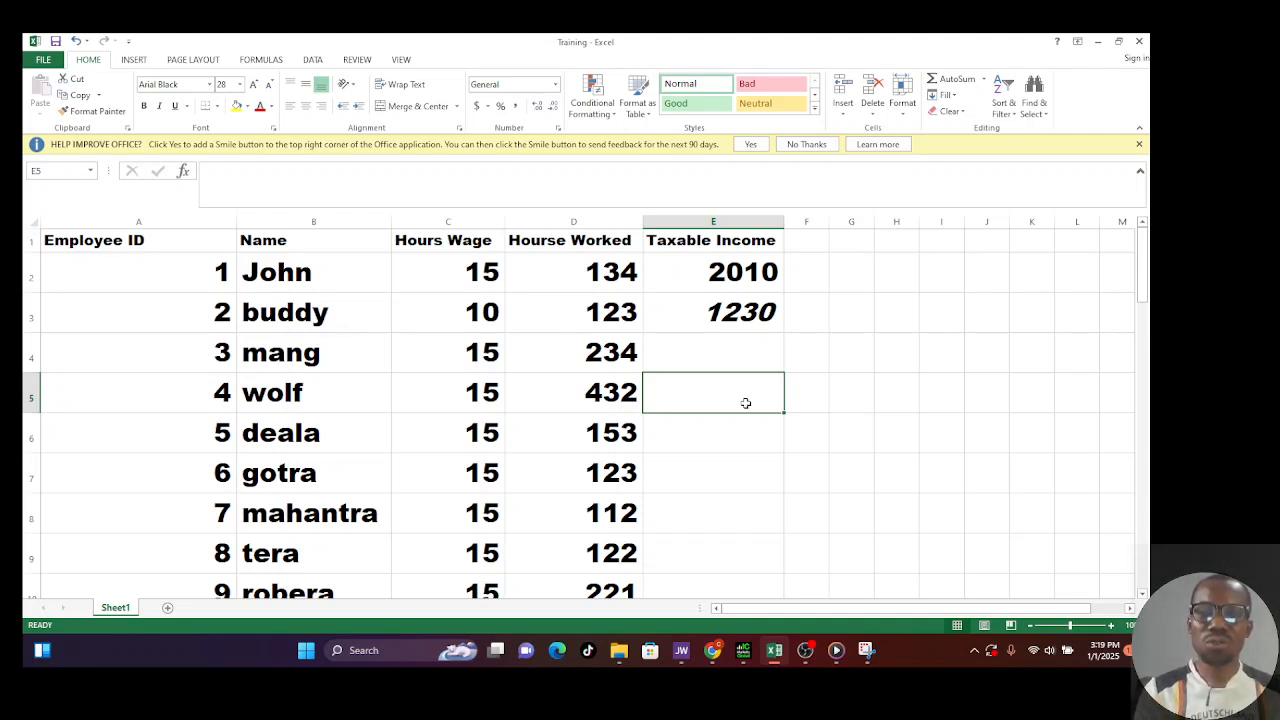
{"action": "left_click", "coordinate": [490, 312]}
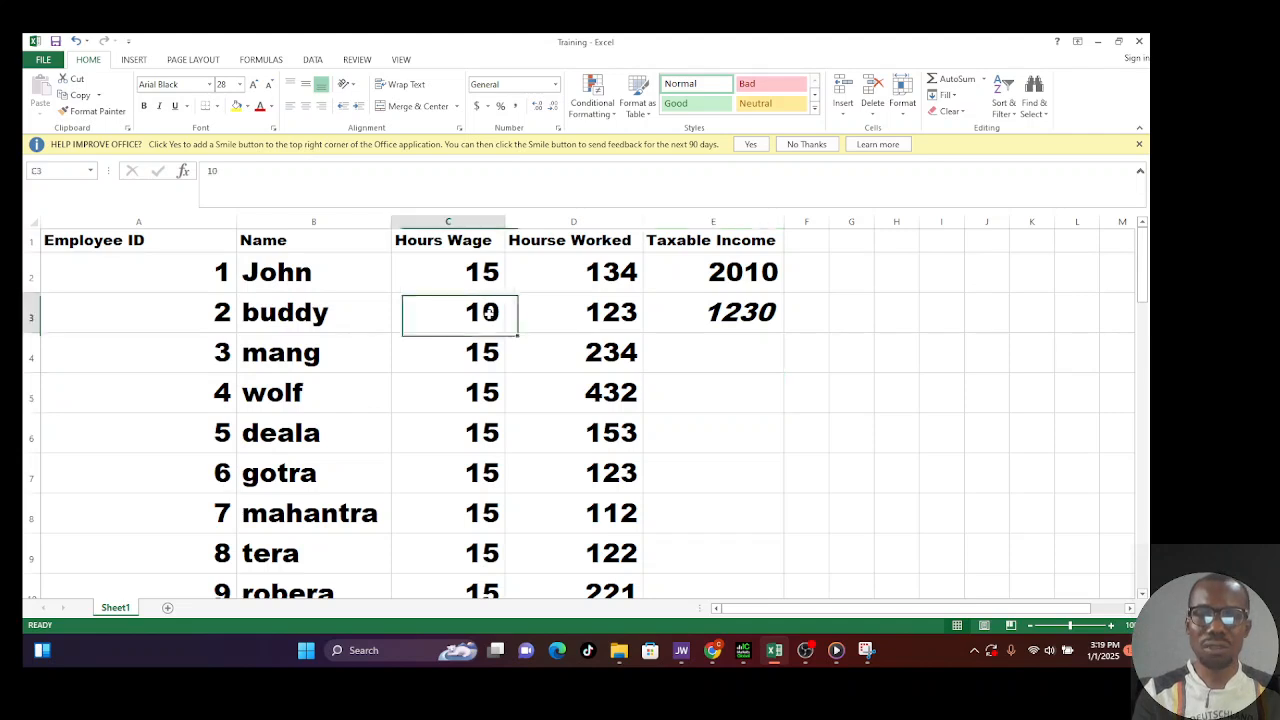
{"action": "type", "text": "15"}
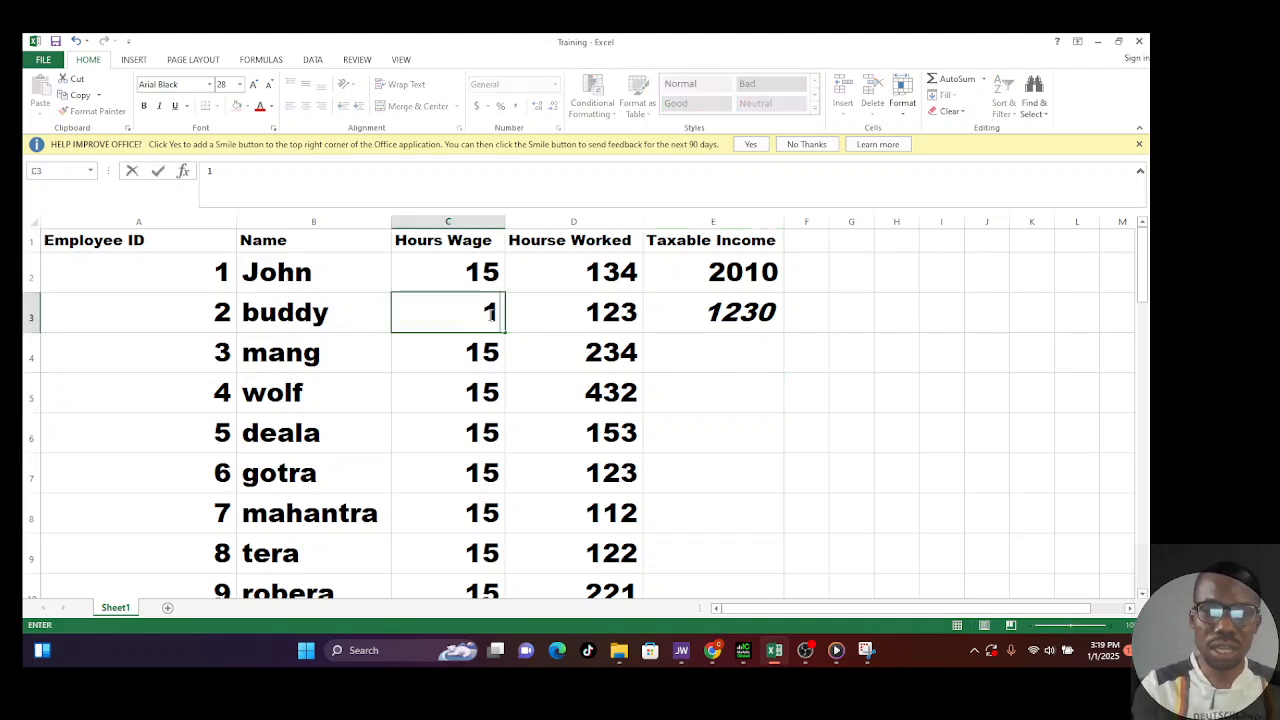
{"action": "left_click", "coordinate": [729, 350]}
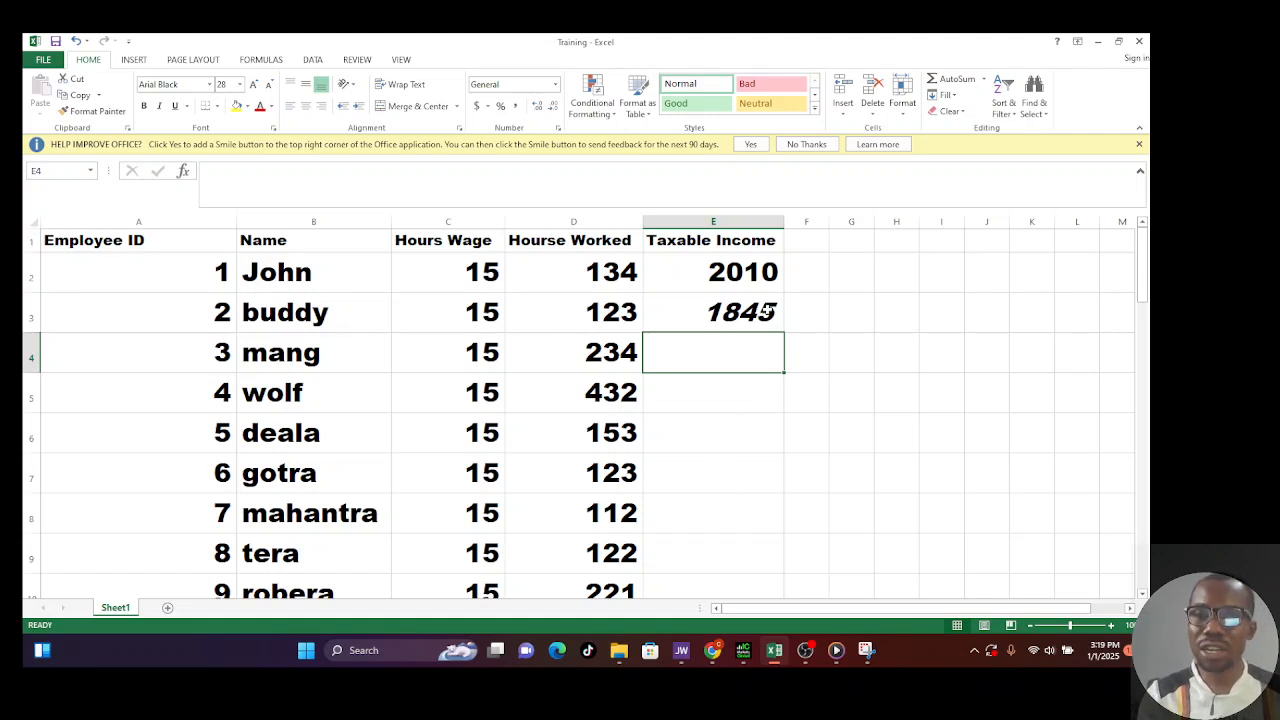
{"action": "left_click_drag", "start_coordinate": [740, 272], "coordinate": [748, 306]}
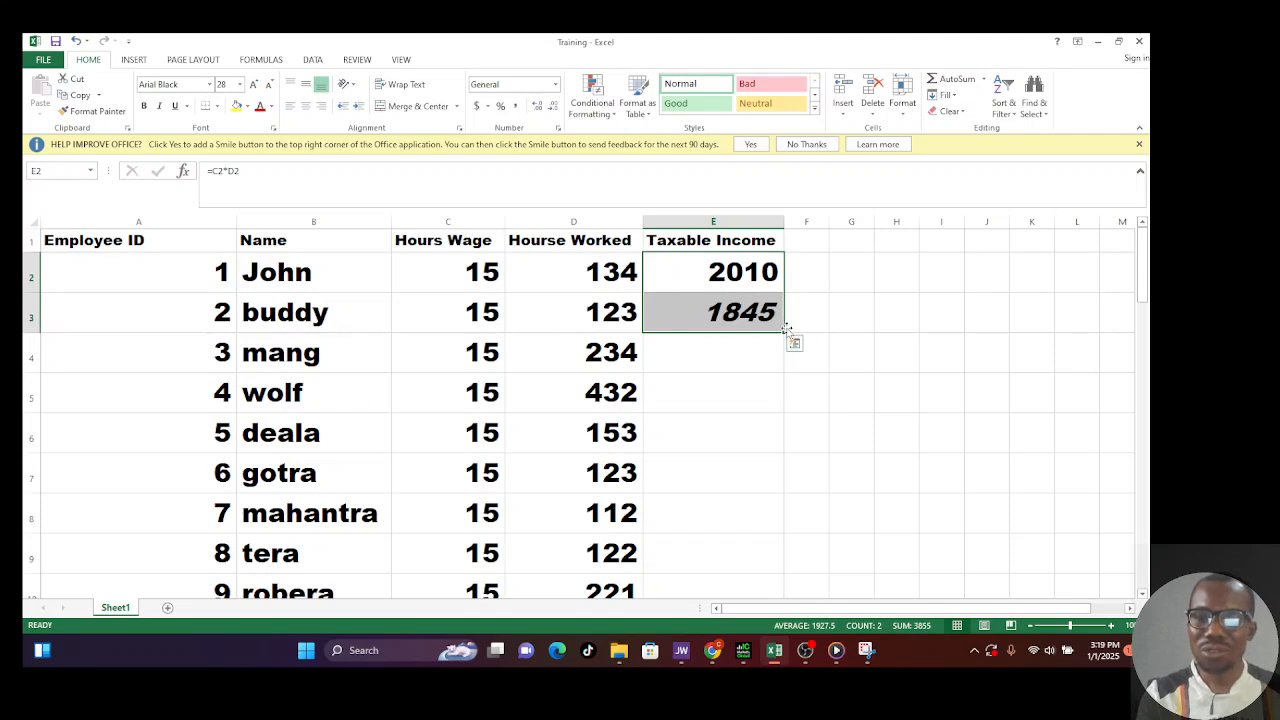
{"action": "left_click", "coordinate": [896, 334]}
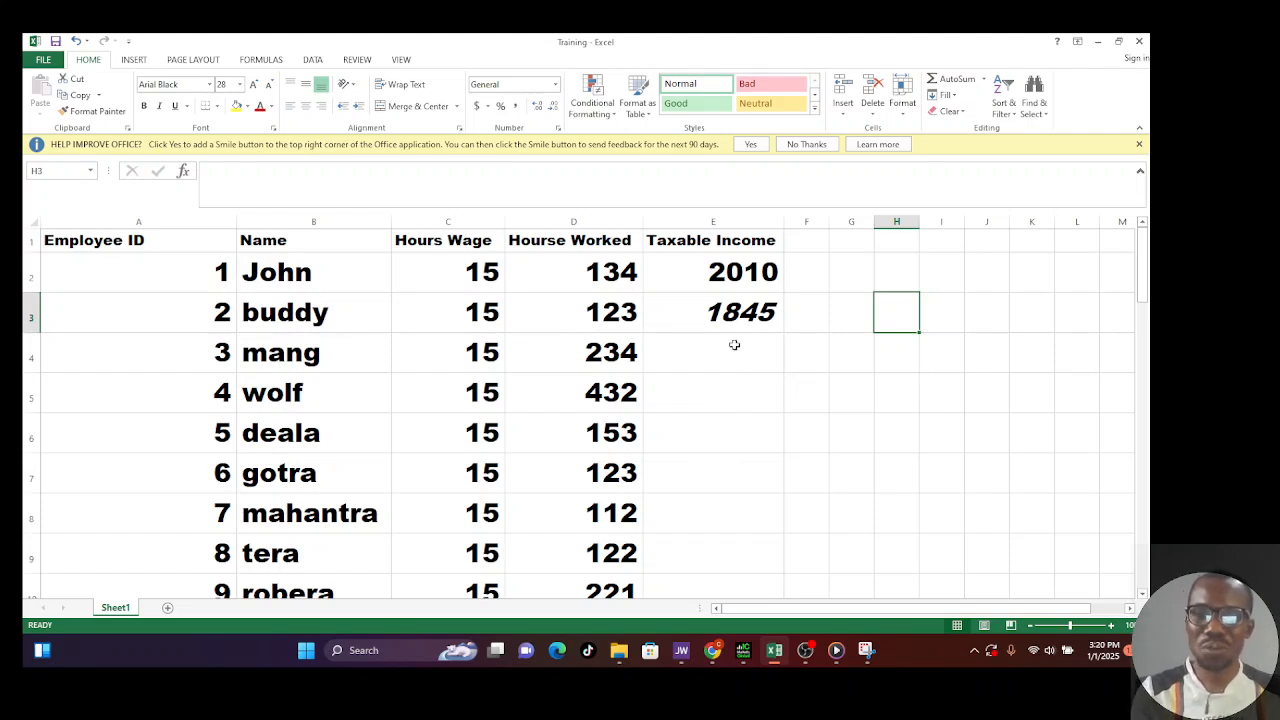
{"action": "left_click", "coordinate": [726, 312]}
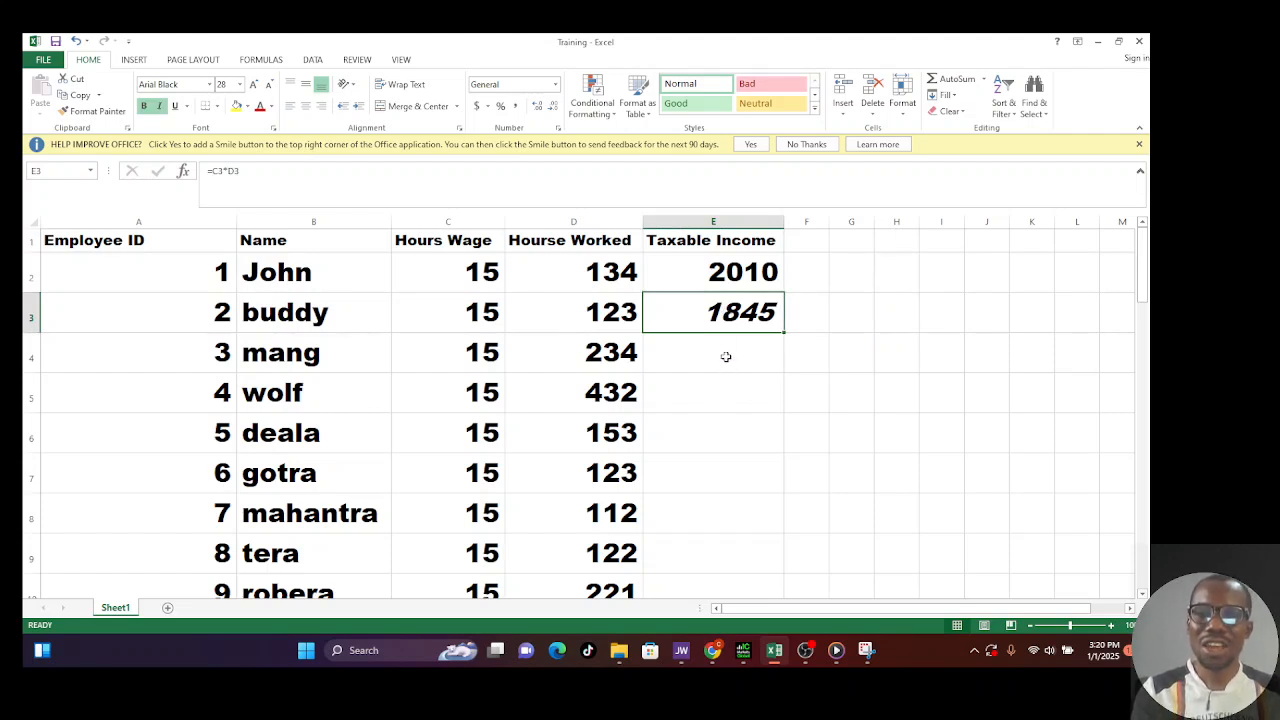
{"action": "left_click", "coordinate": [726, 355]}
{"action": "left_click_drag", "start_coordinate": [730, 378], "coordinate": [746, 526]}
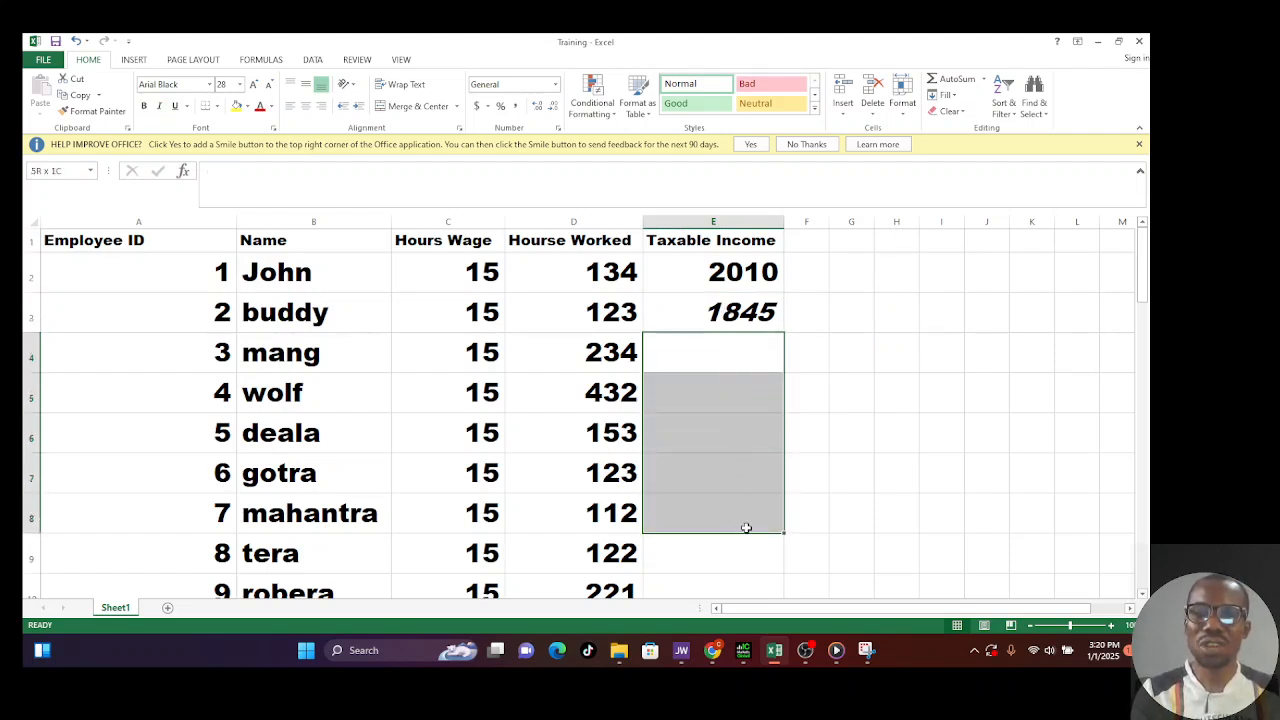
{"action": "left_click", "coordinate": [877, 486]}
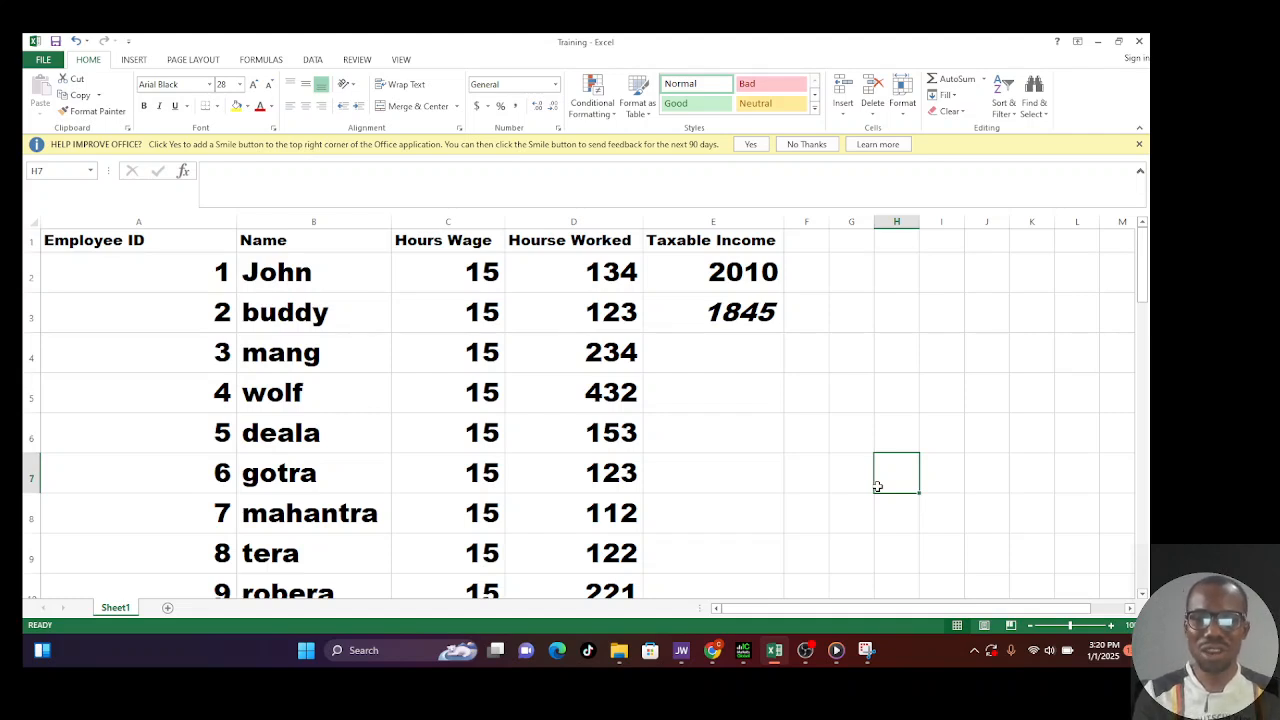
Fill the formula in E3 down through the remaining employee rows of the Taxable Income column
{"action": "left_click", "coordinate": [745, 316]}
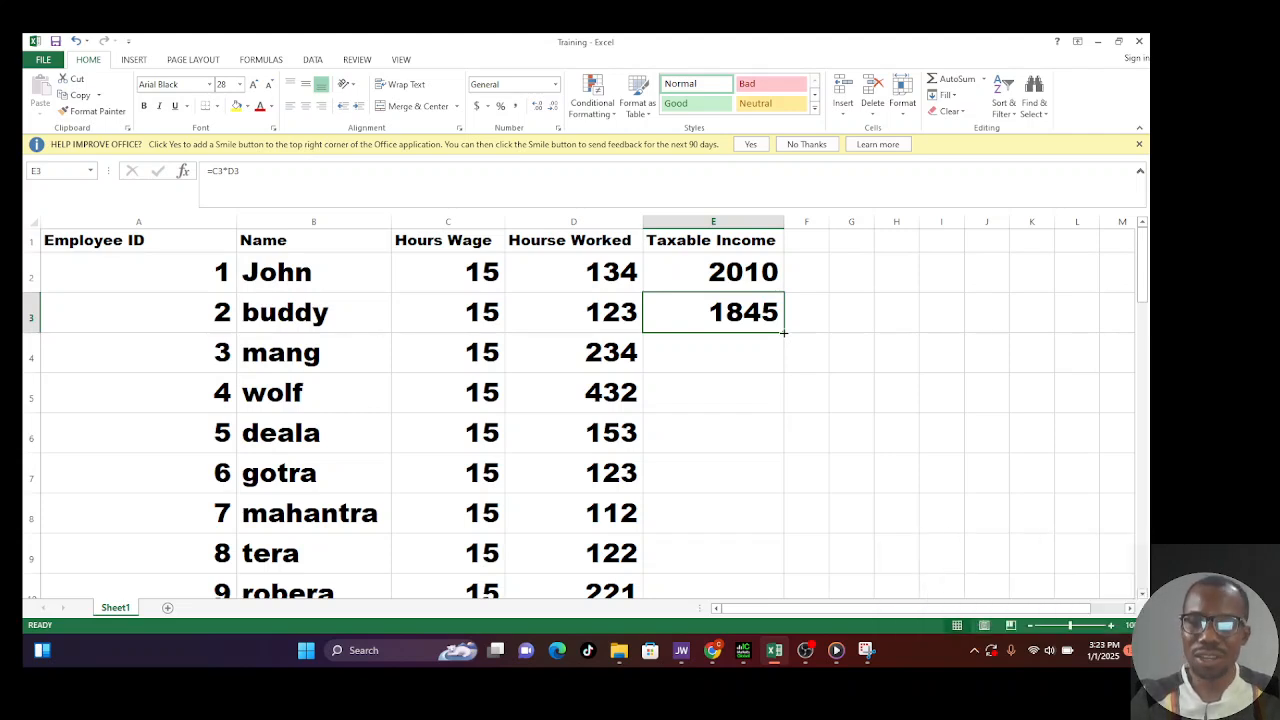
{"action": "double_click", "coordinate": [784, 332]}
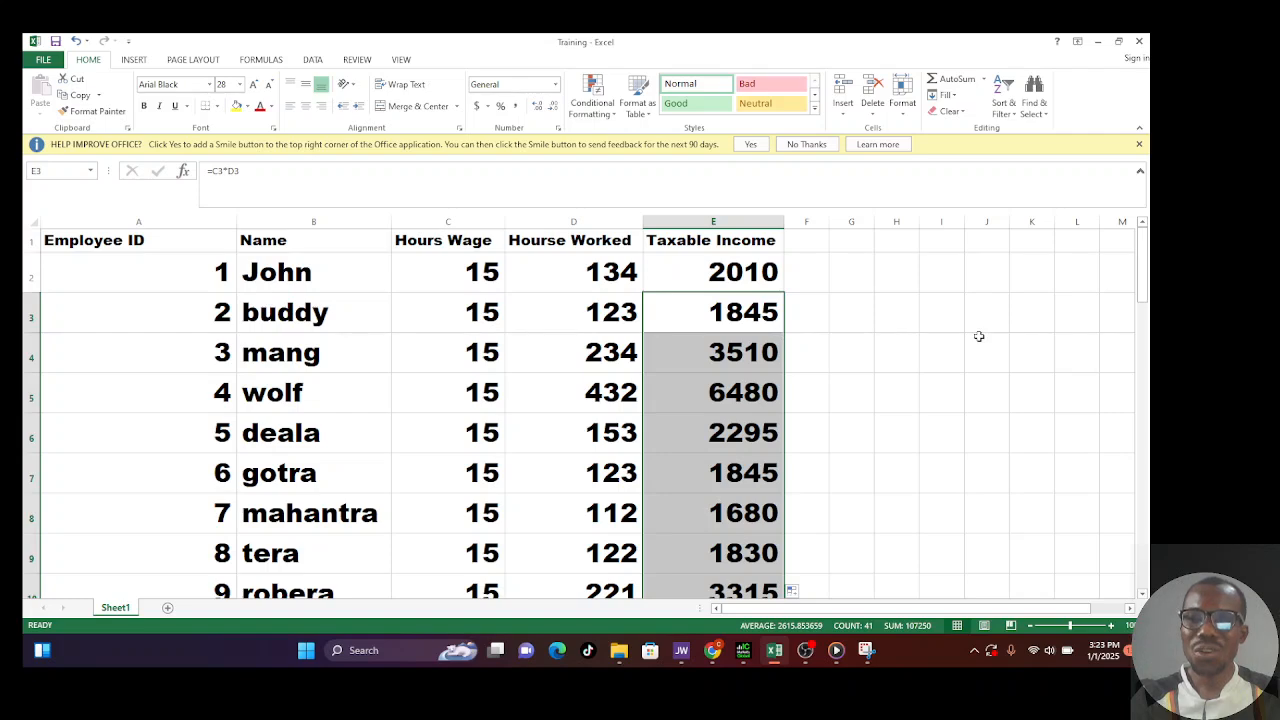
{"action": "left_click_drag", "start_coordinate": [1145, 298], "coordinate": [1130, 226]}
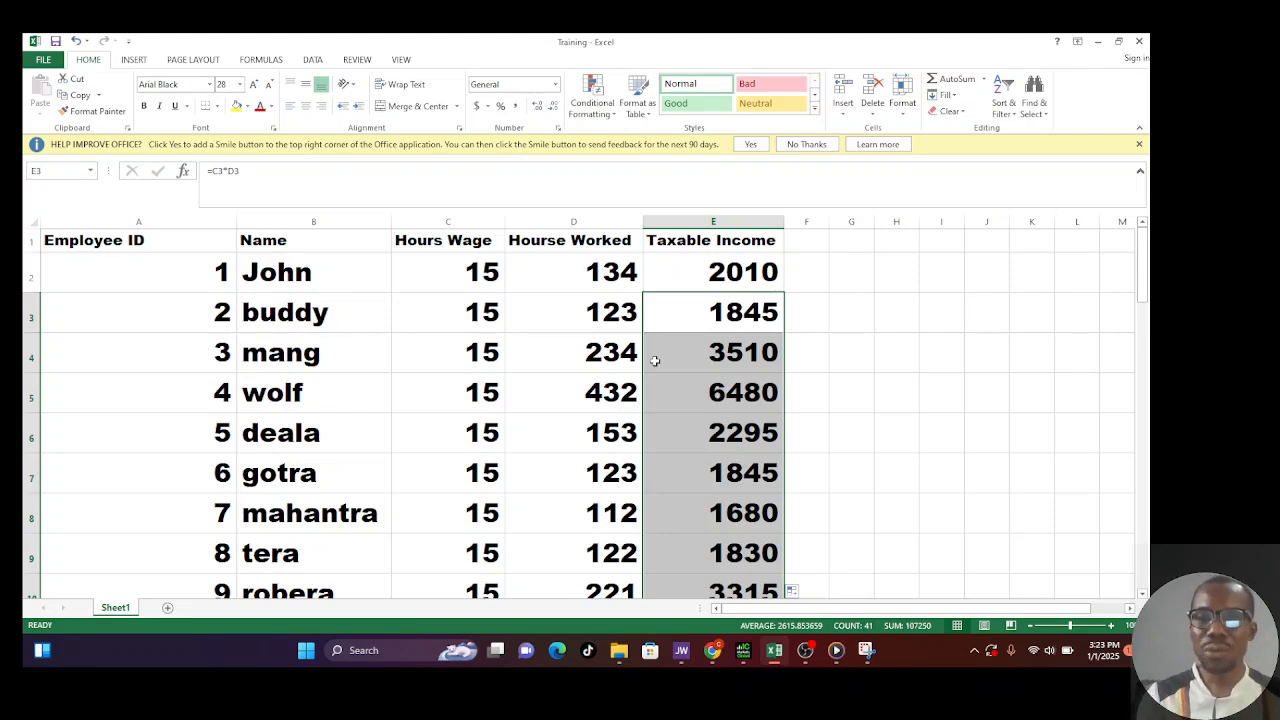
{"action": "left_click", "coordinate": [484, 432]}
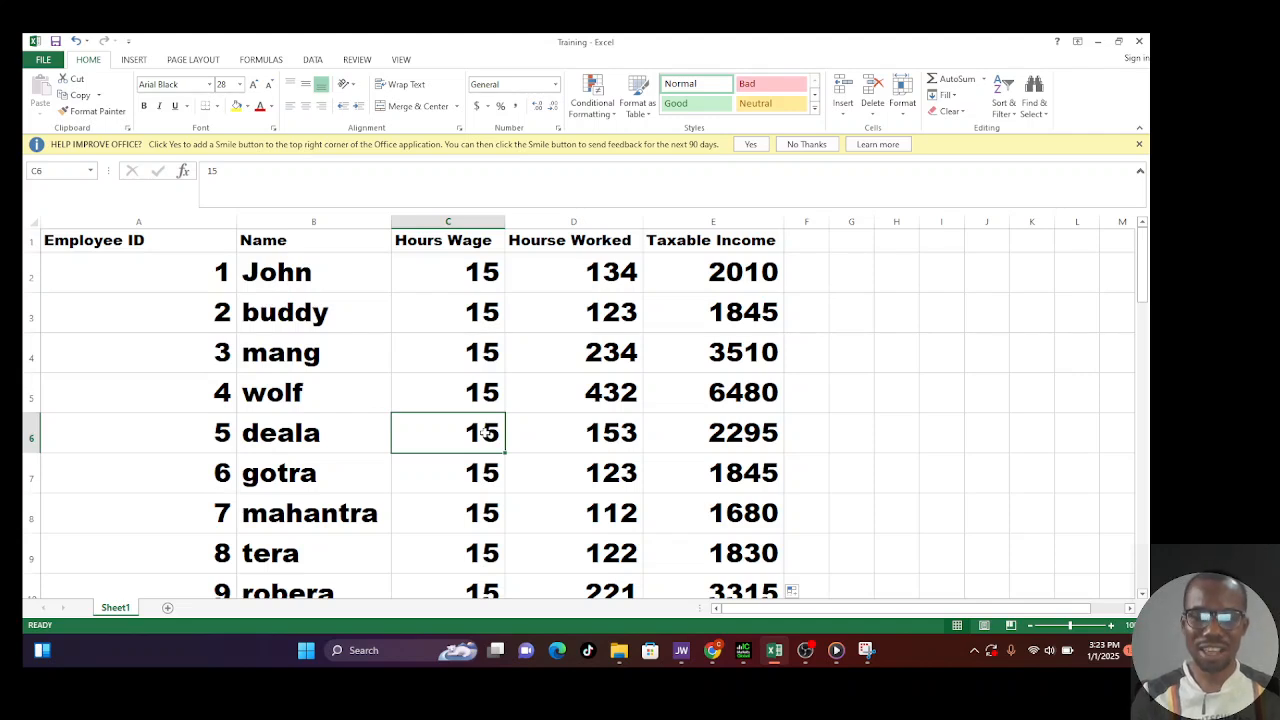
Italicize the Hours Wage in C6 and check the filled Taxable Income formulas in E5, E7 and E8
{"action": "key", "text": "ctrl+i"}
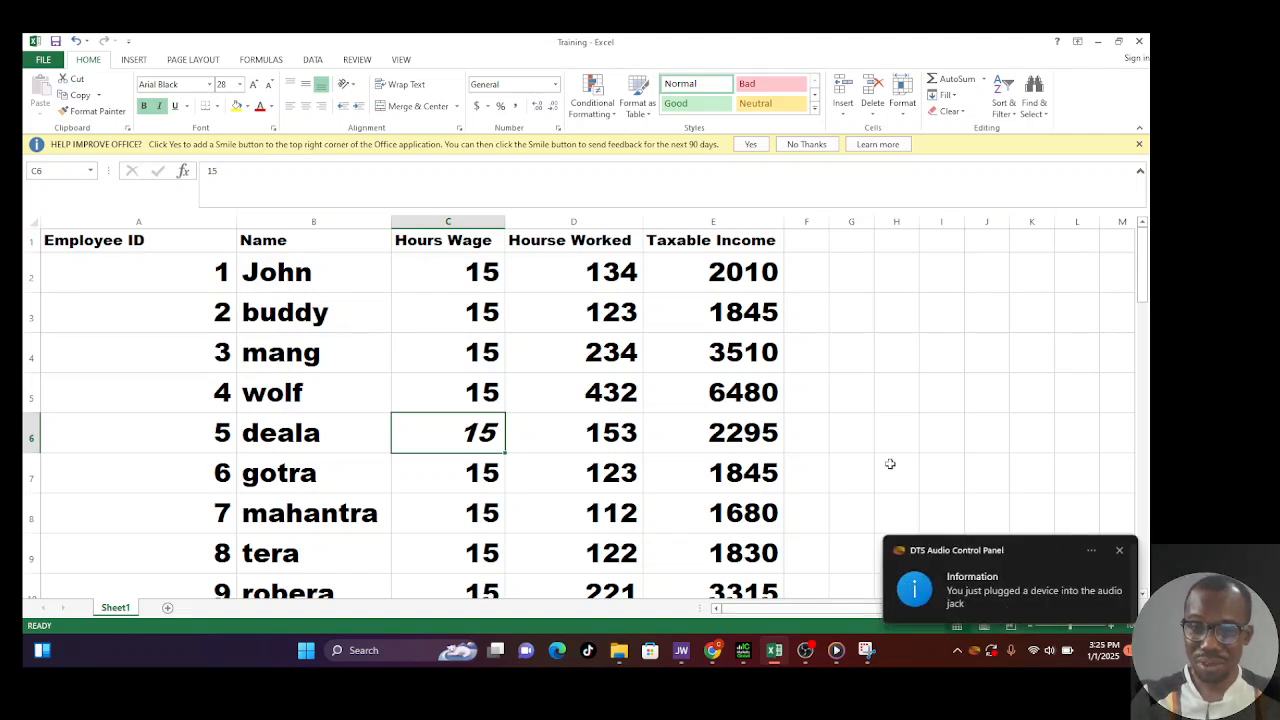
{"action": "double_click", "coordinate": [743, 398]}
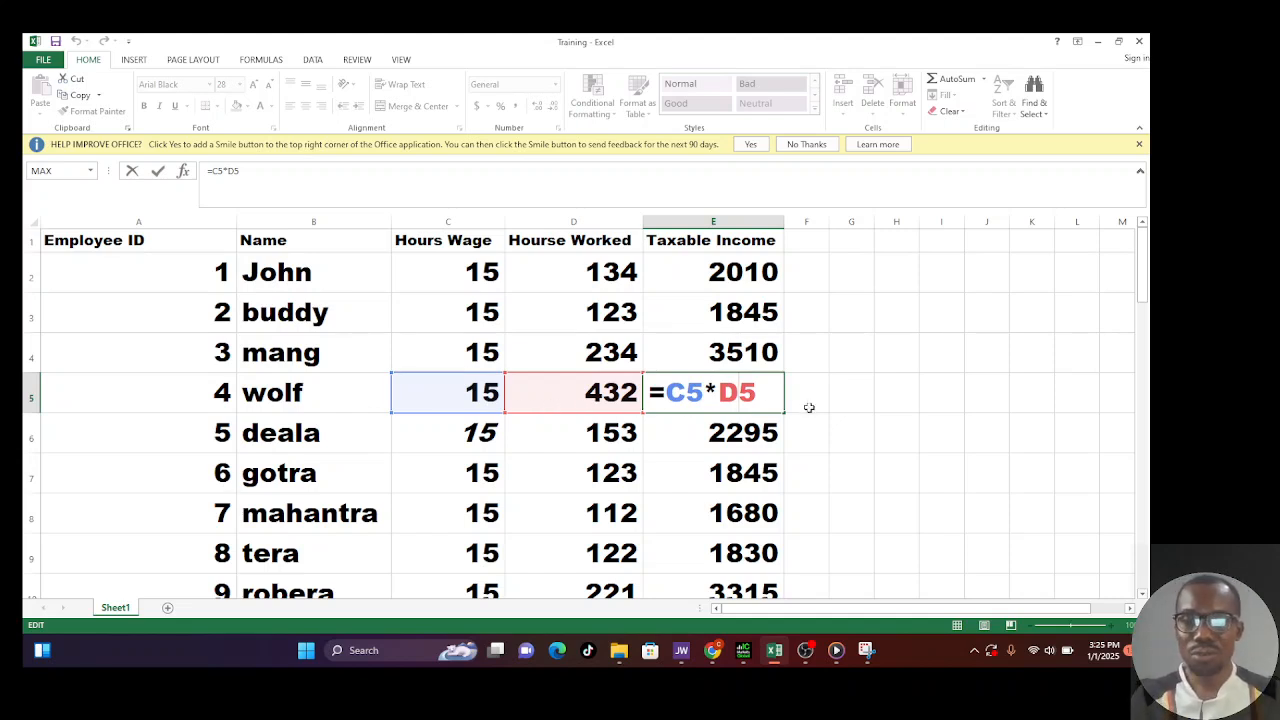
{"action": "key", "text": "Return"}
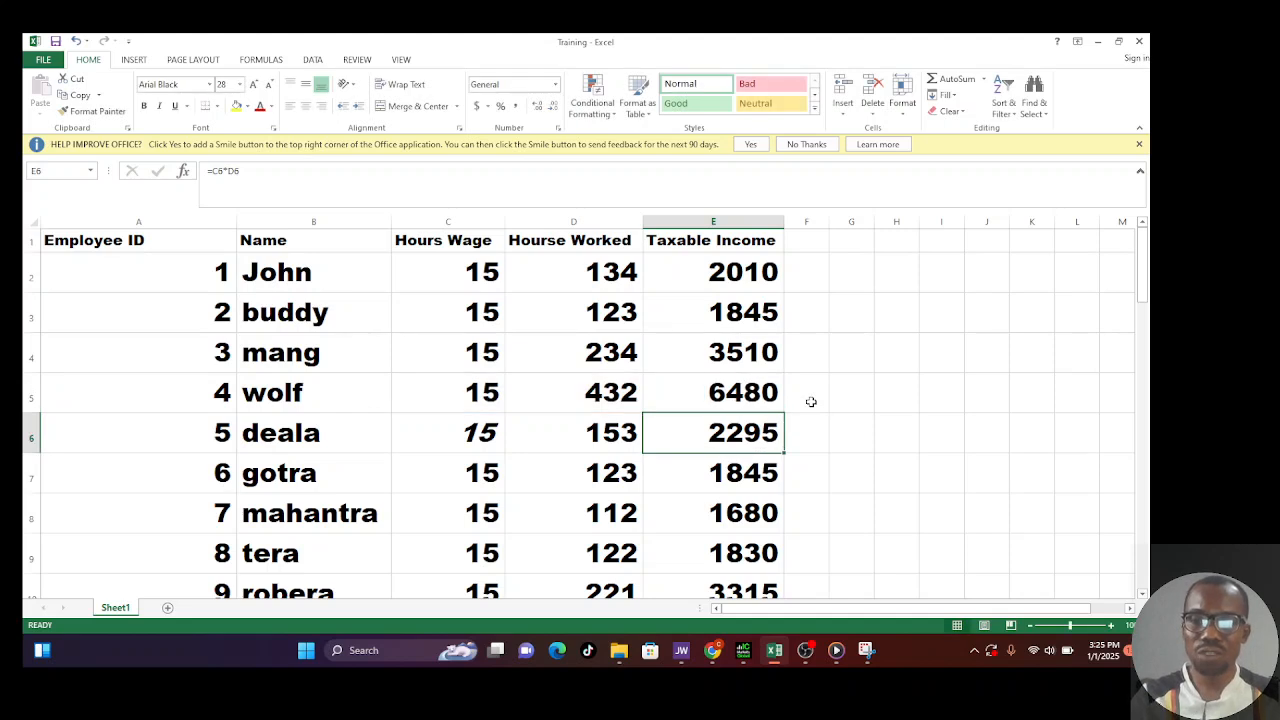
{"action": "left_click", "coordinate": [732, 478]}
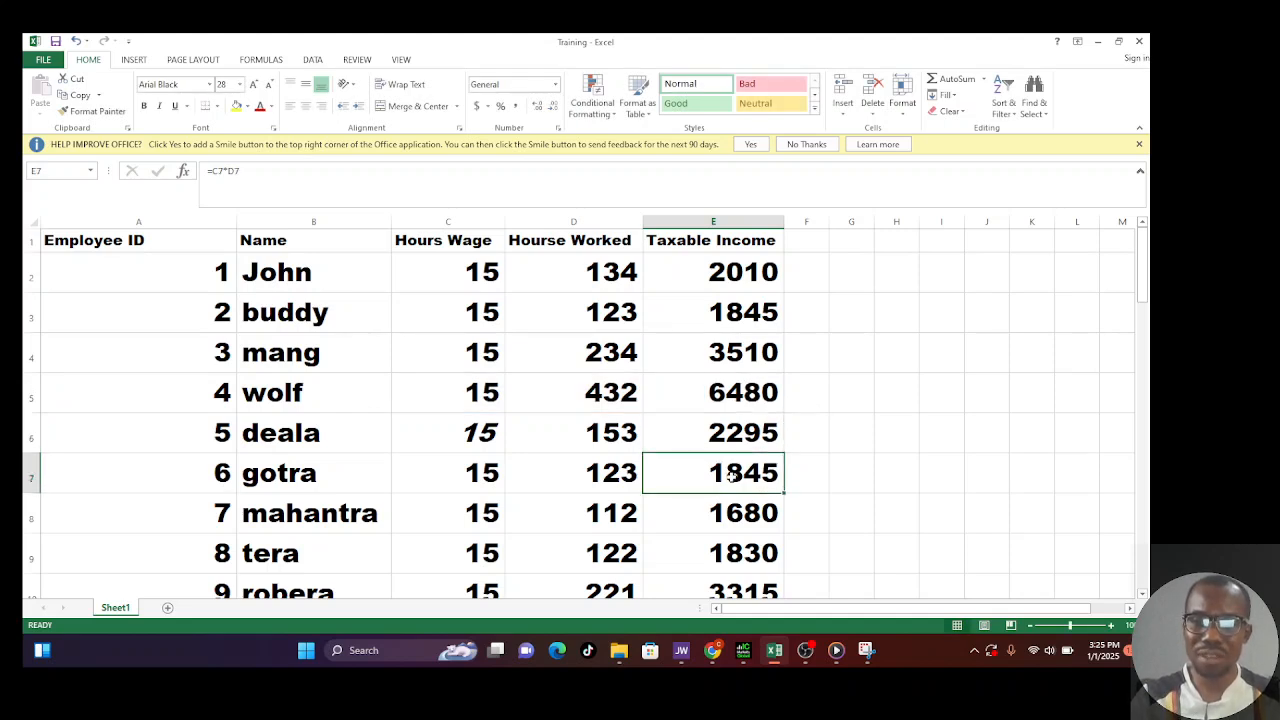
{"action": "left_click", "coordinate": [738, 514]}
{"action": "double_click", "coordinate": [738, 514]}
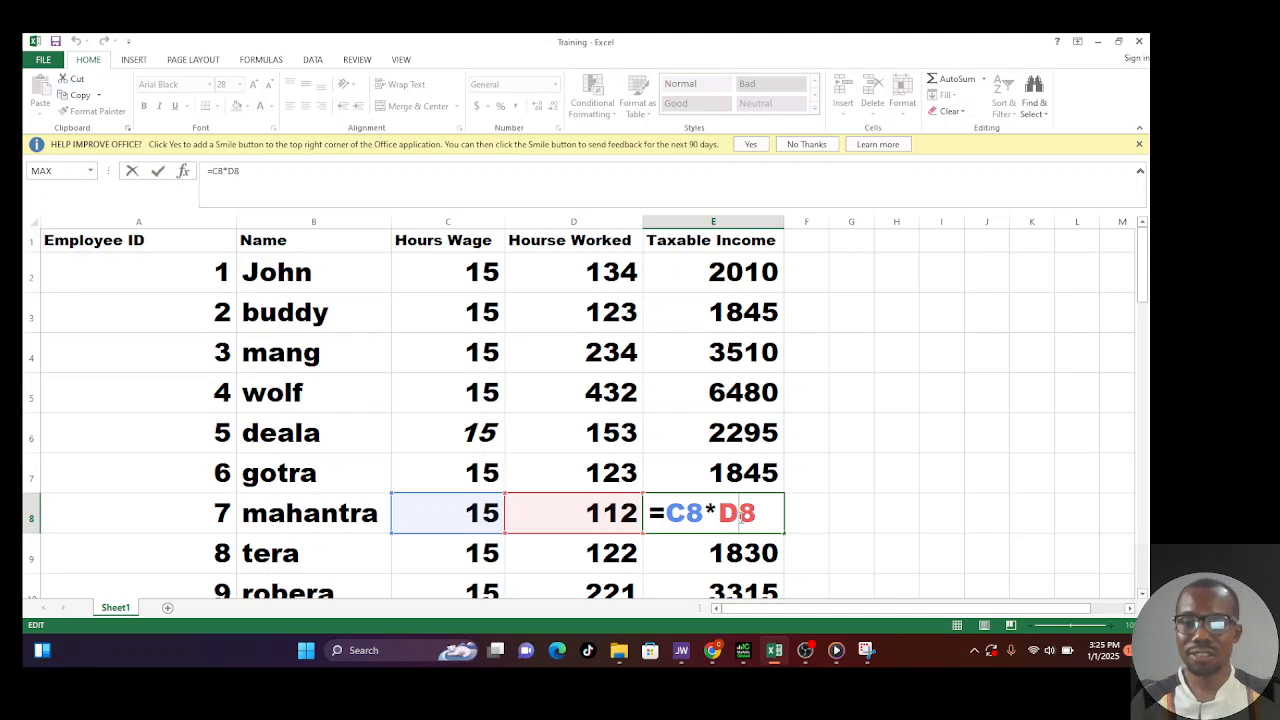
{"action": "key", "text": "Return"}
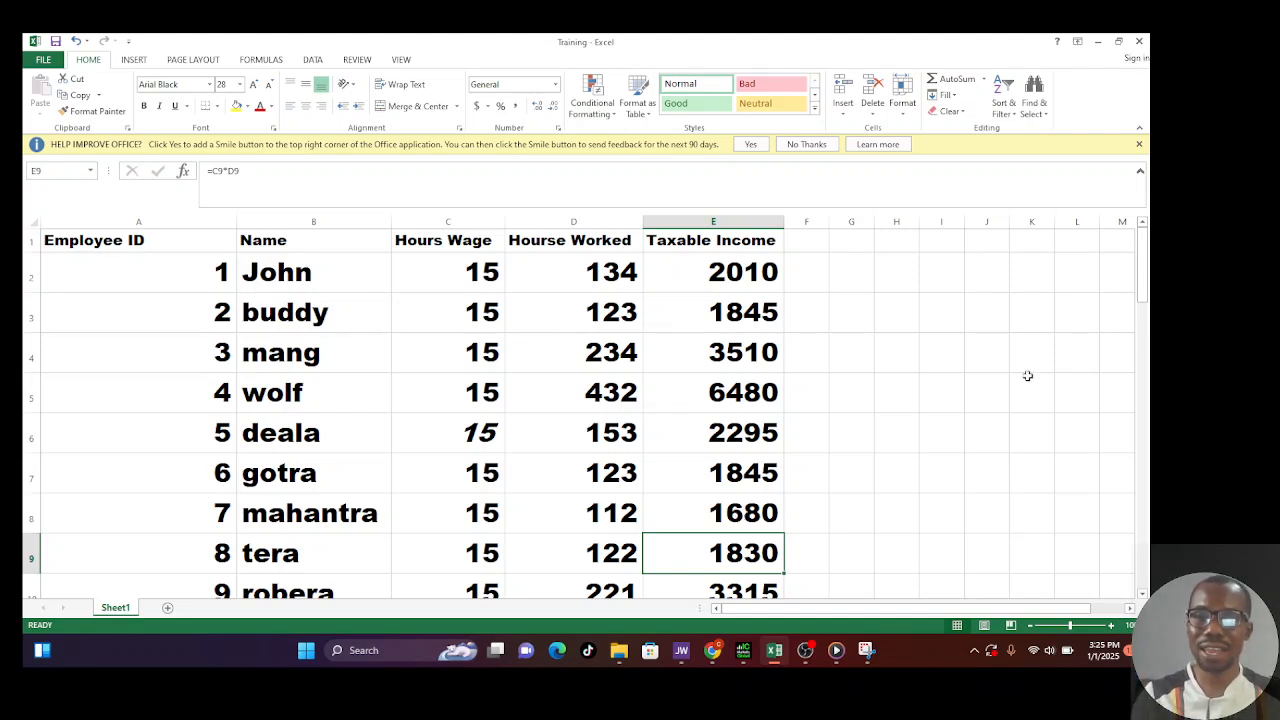
{"action": "left_click", "coordinate": [854, 248]}
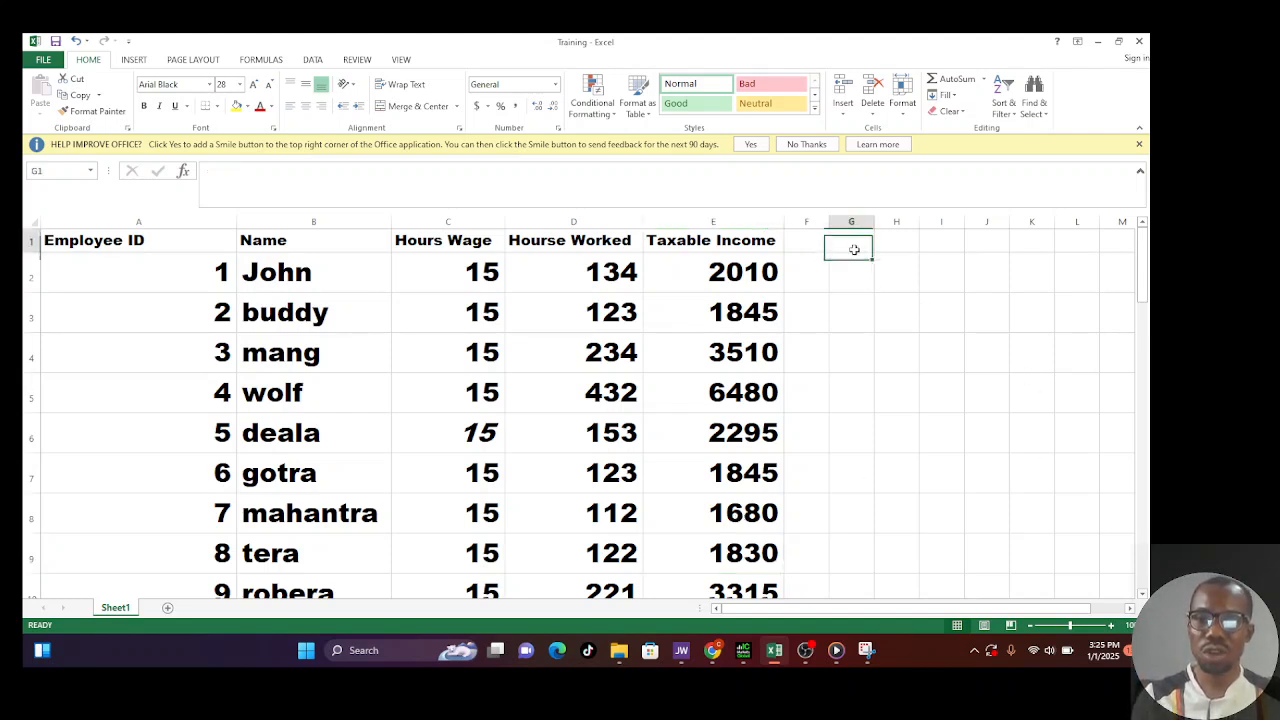
{"action": "left_click", "coordinate": [752, 274]}
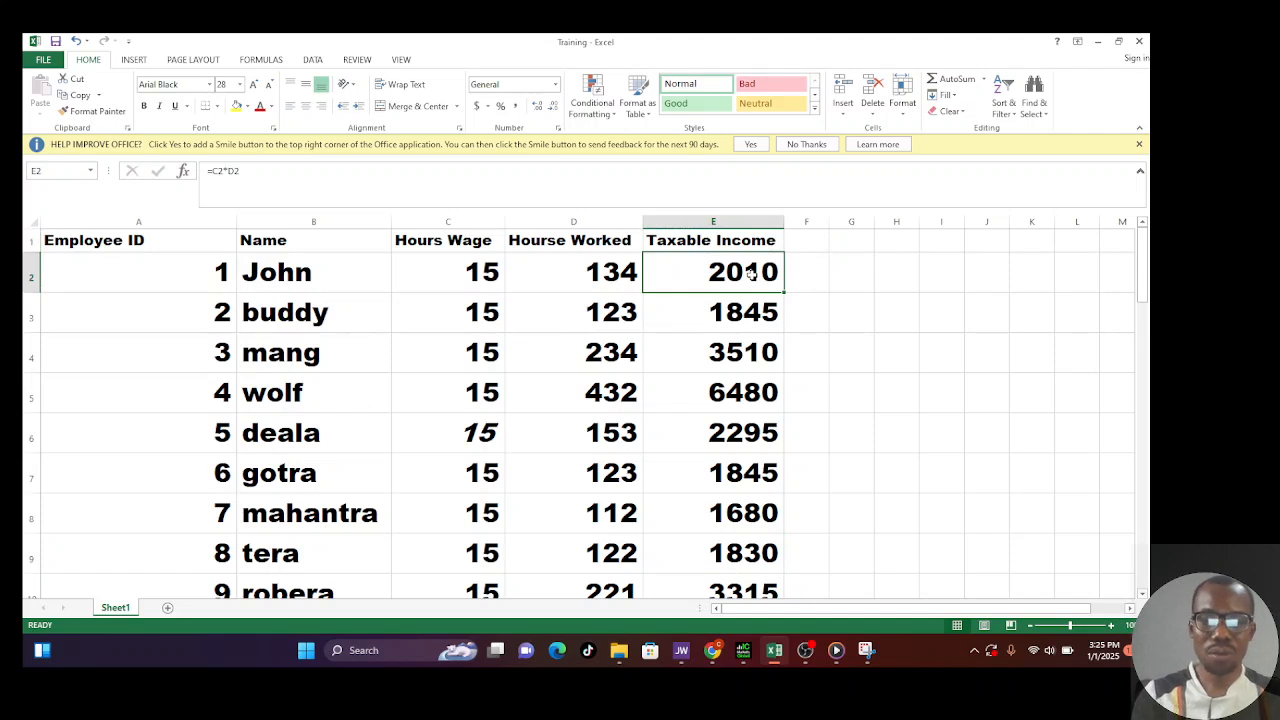
{"action": "key", "text": "ctrl+c"}
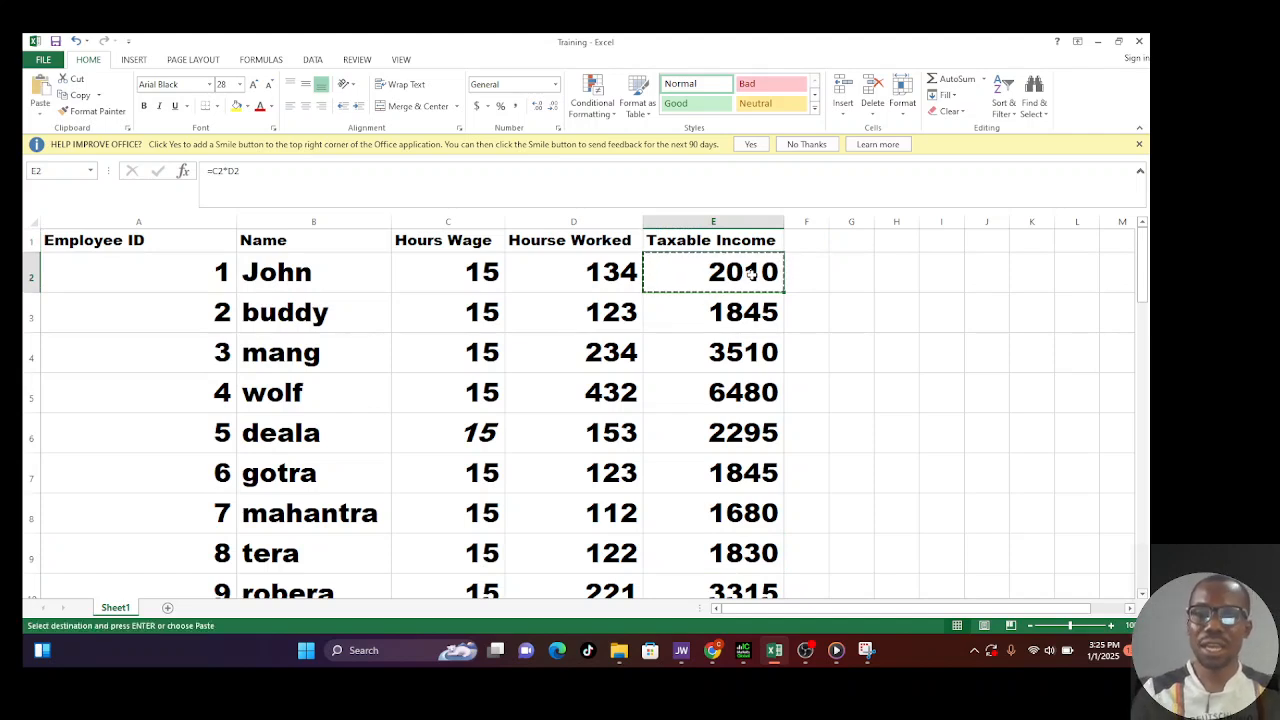
{"action": "left_click", "coordinate": [925, 258]}
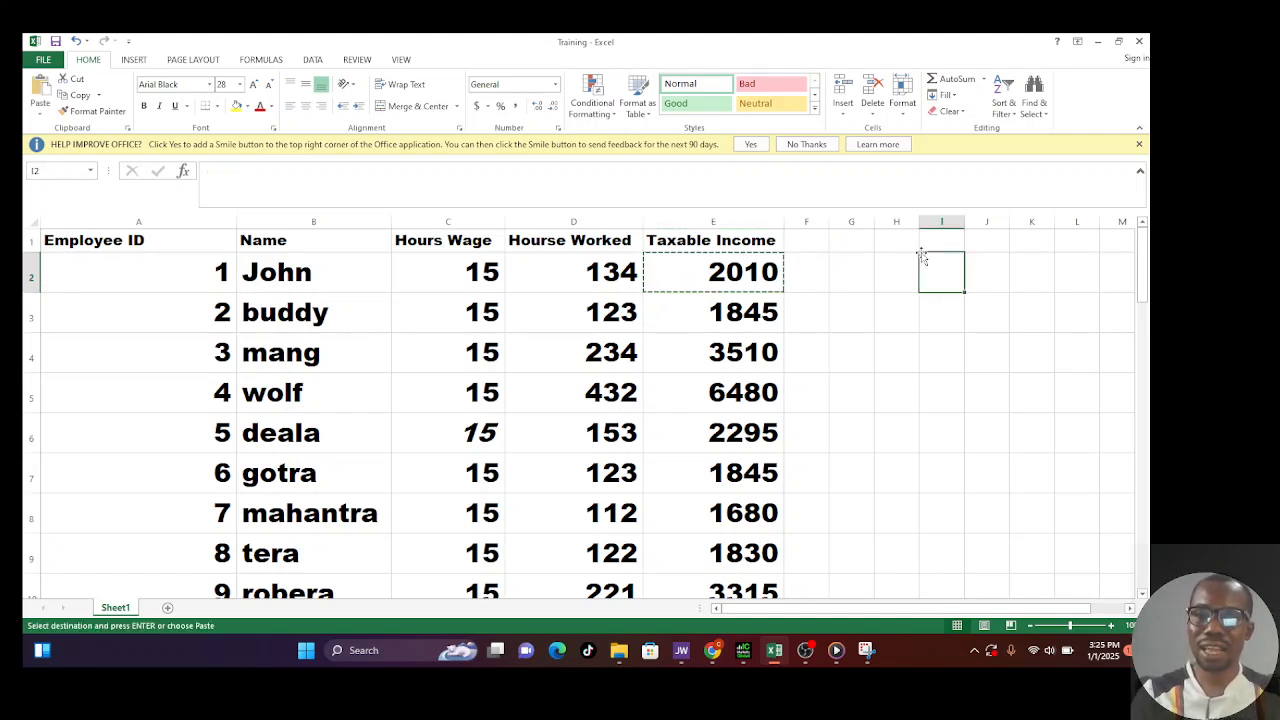
{"action": "left_click_drag", "start_coordinate": [938, 270], "coordinate": [958, 518]}
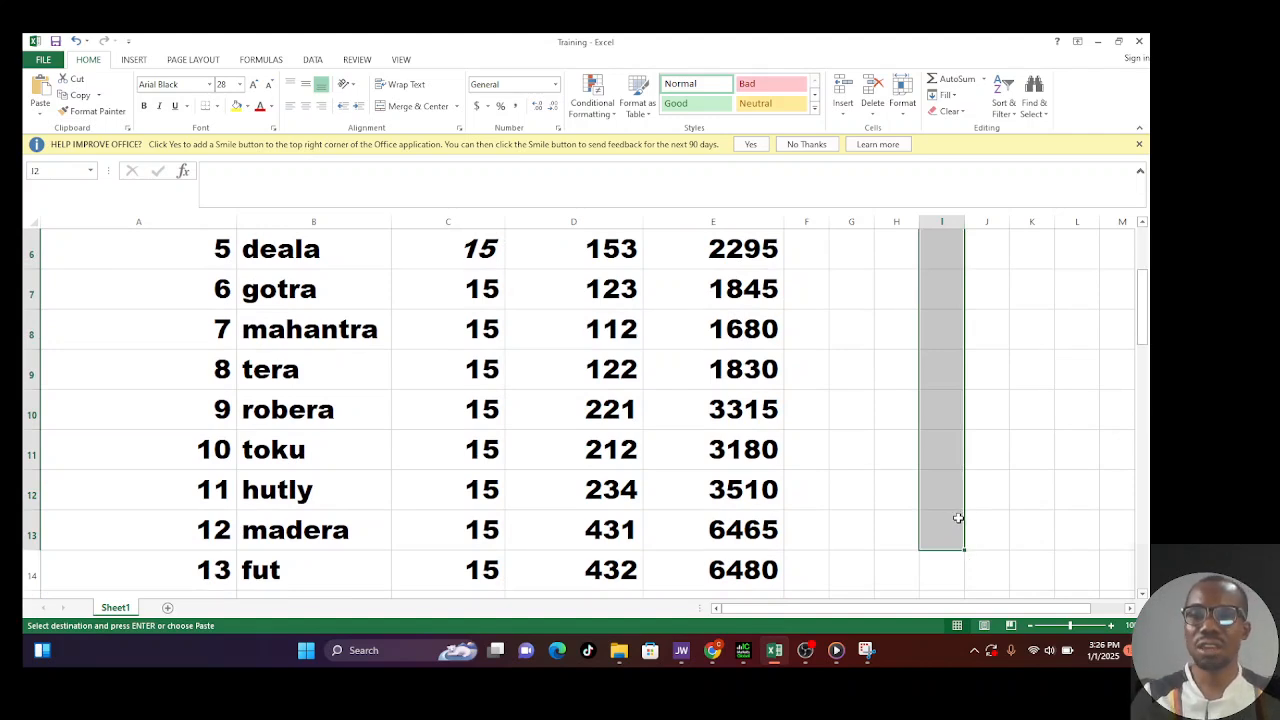
{"action": "left_click", "coordinate": [1011, 457]}
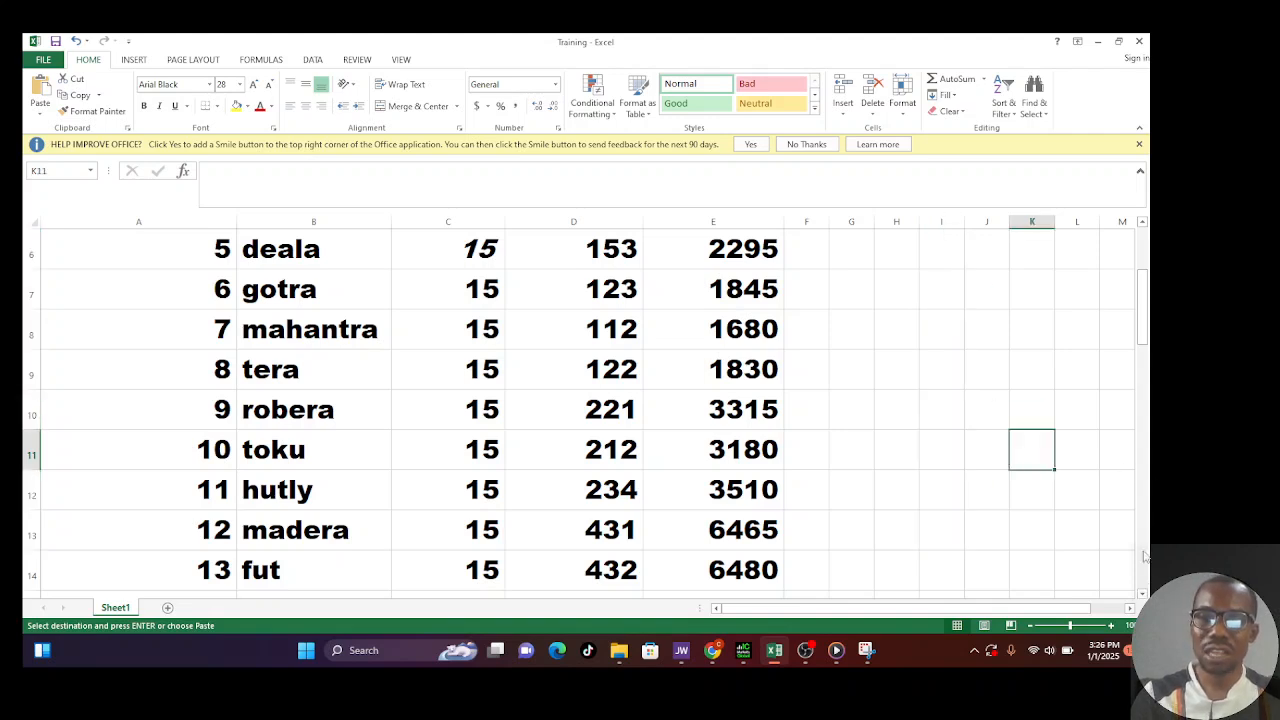
{"action": "left_click_drag", "start_coordinate": [1149, 320], "coordinate": [1149, 243]}
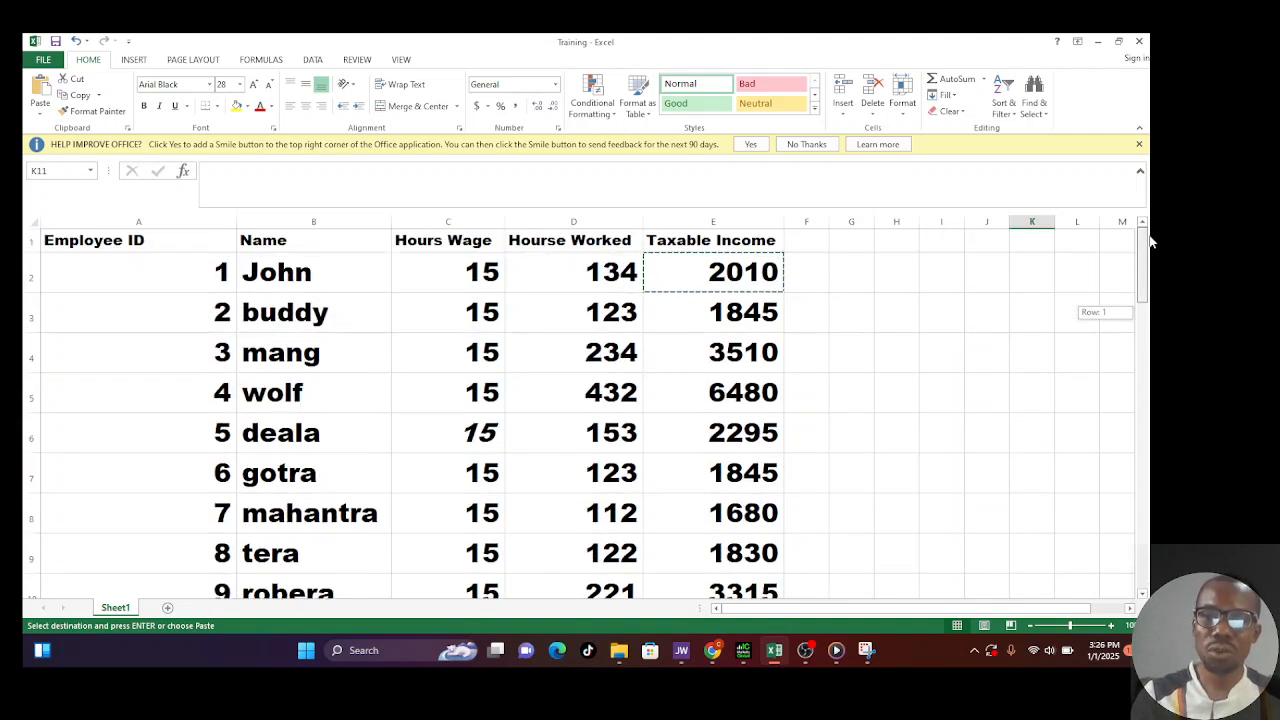
{"action": "left_click", "coordinate": [809, 282]}
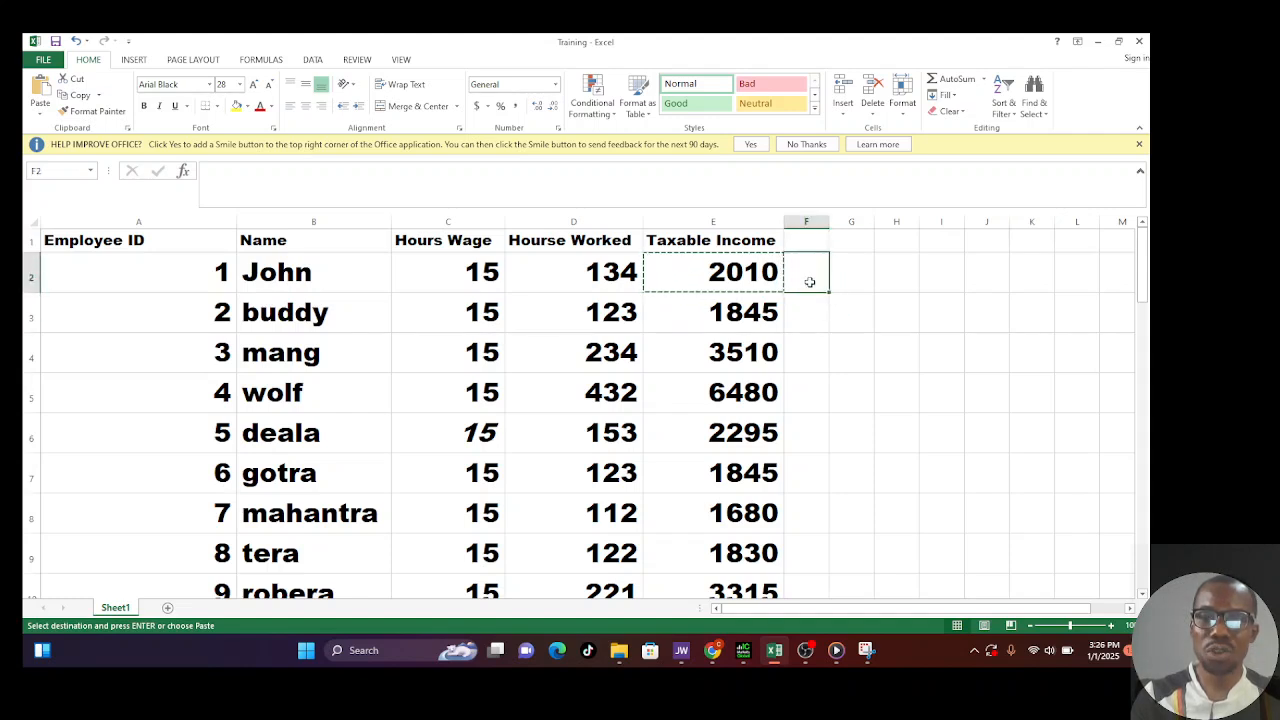
{"action": "double_click", "coordinate": [810, 282]}
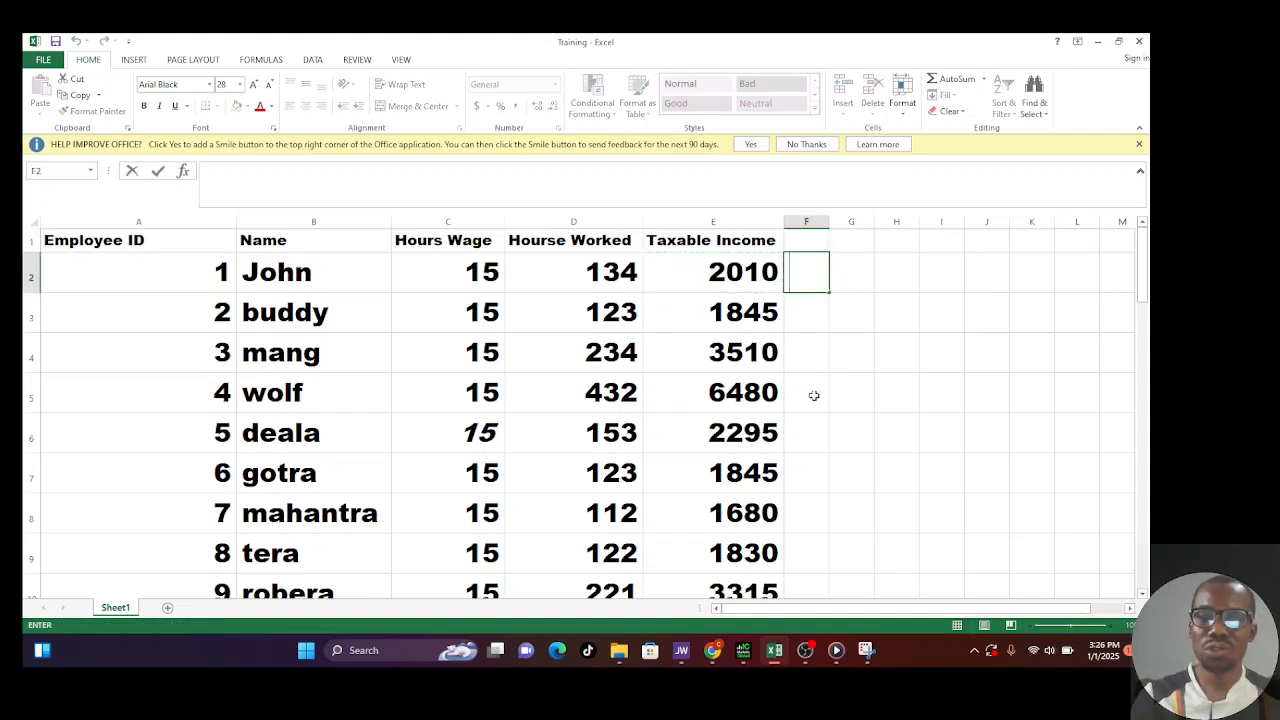
{"action": "left_click", "coordinate": [860, 285]}
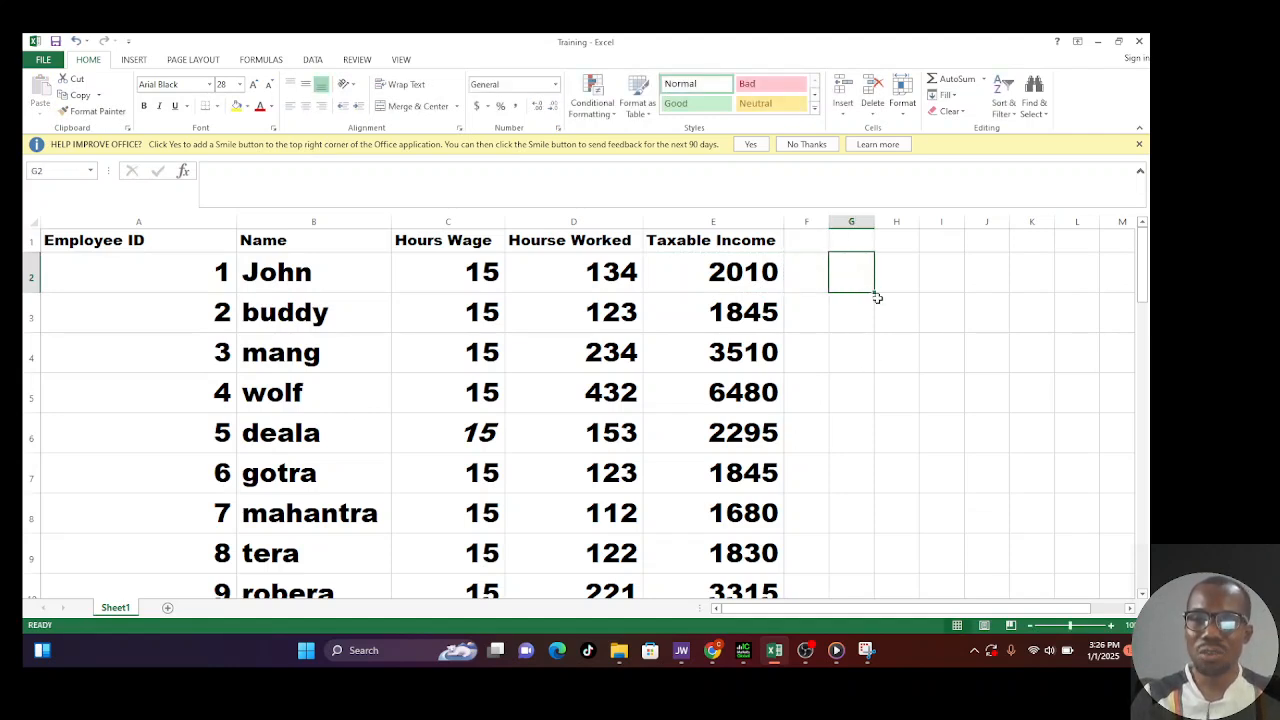
{"action": "mouse_move", "coordinate": [871, 292]}
{"action": "left_mouse_down"}
{"action": "mouse_move", "coordinate": [891, 446]}
{"action": "mouse_move", "coordinate": [879, 294]}
{"action": "left_mouse_up"}
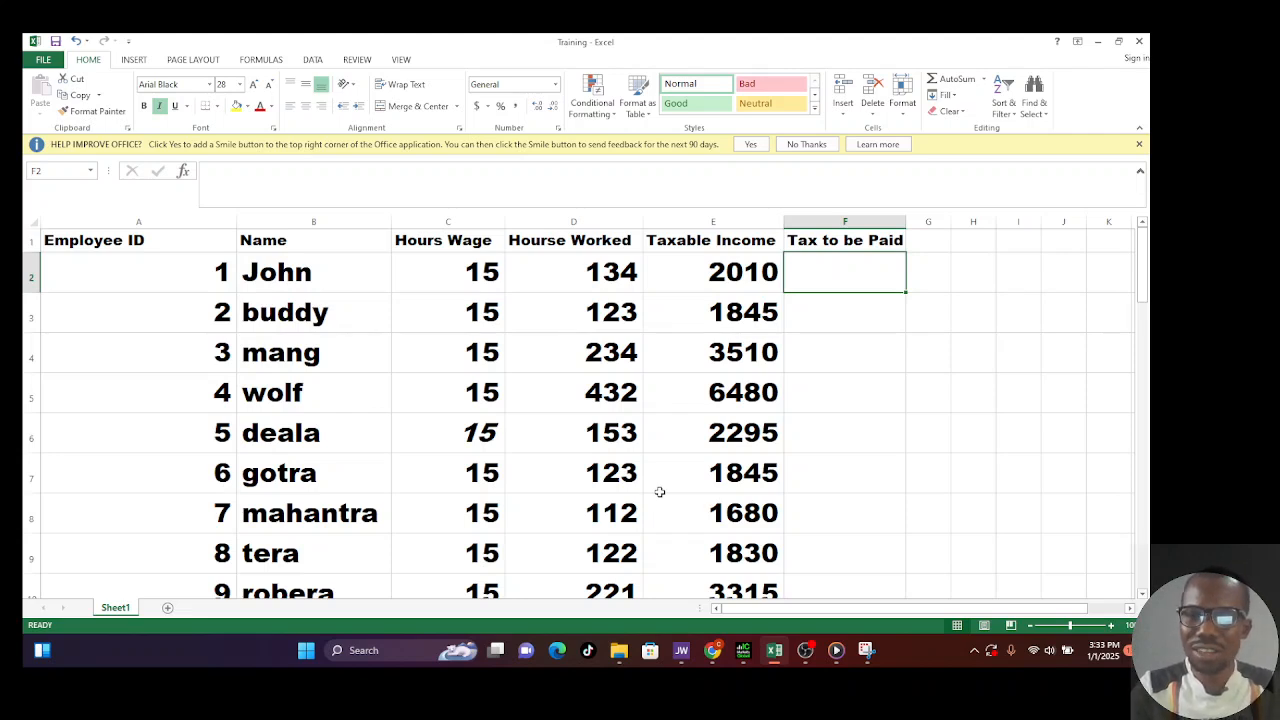
Enter the label "tax rate" in G1, beside the Tax to be Paid header
{"action": "left_click", "coordinate": [930, 243]}
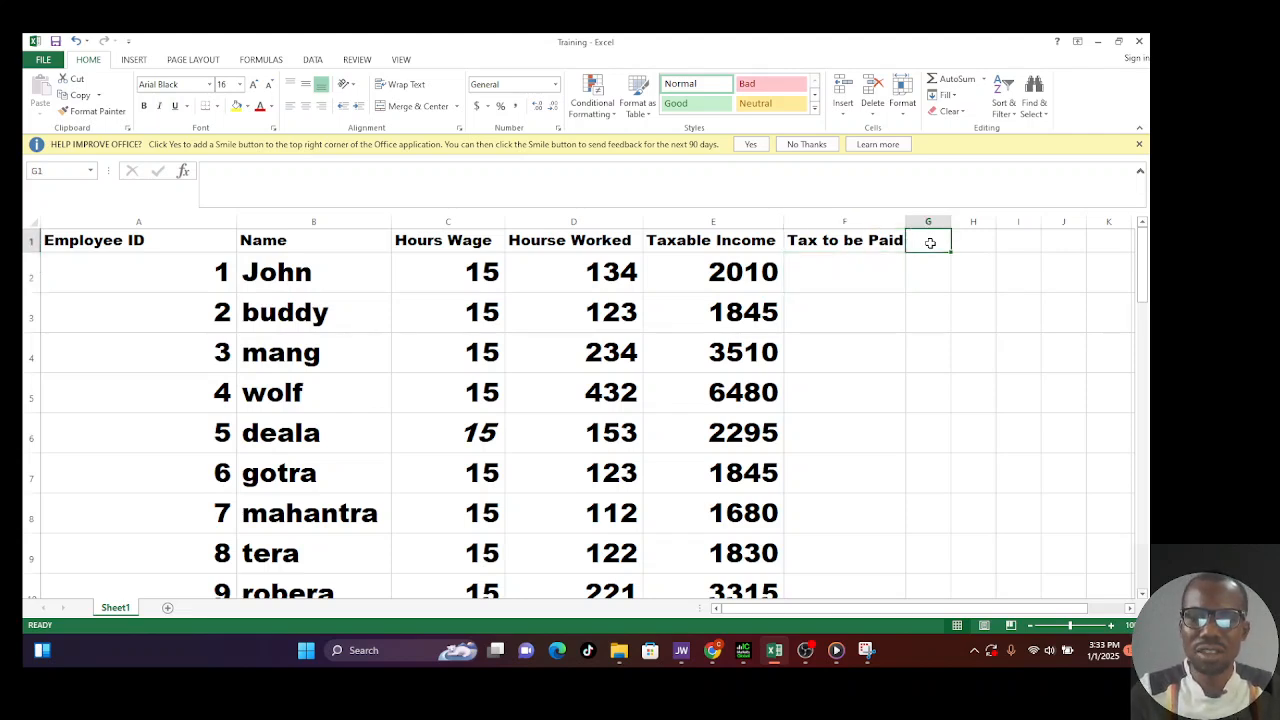
{"action": "type", "text": "r"}
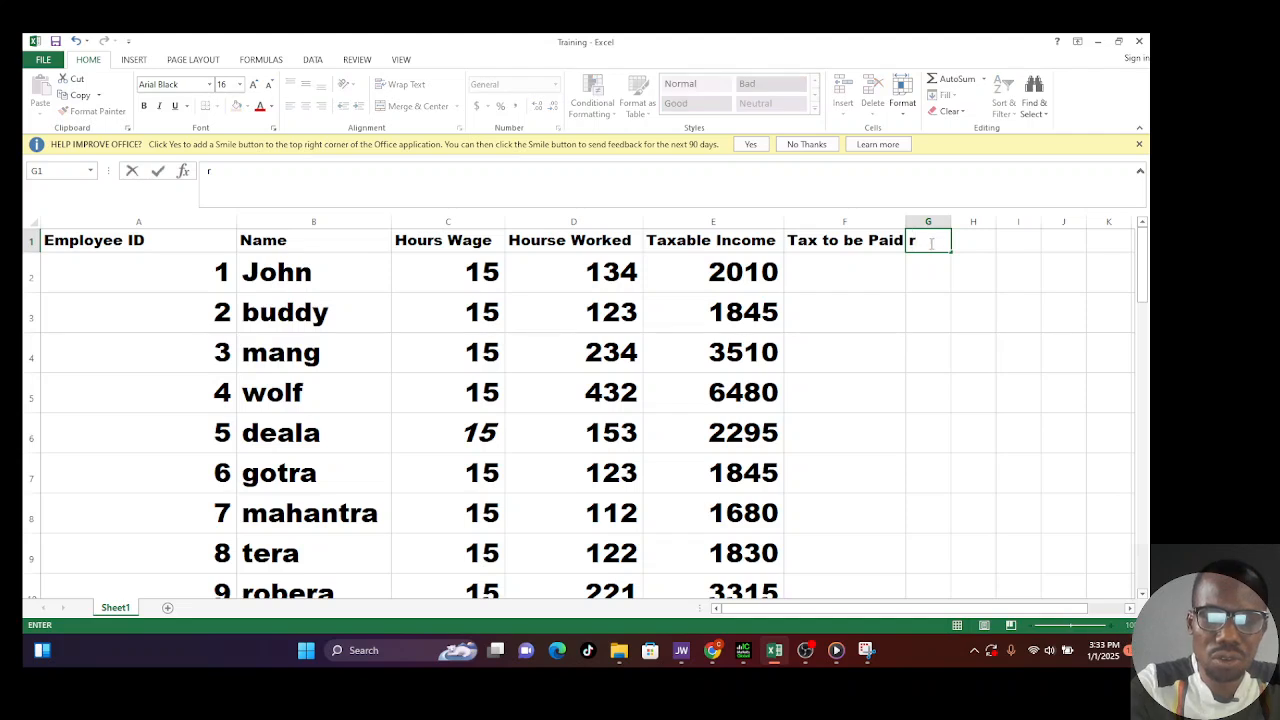
{"action": "type", "text": "at"}
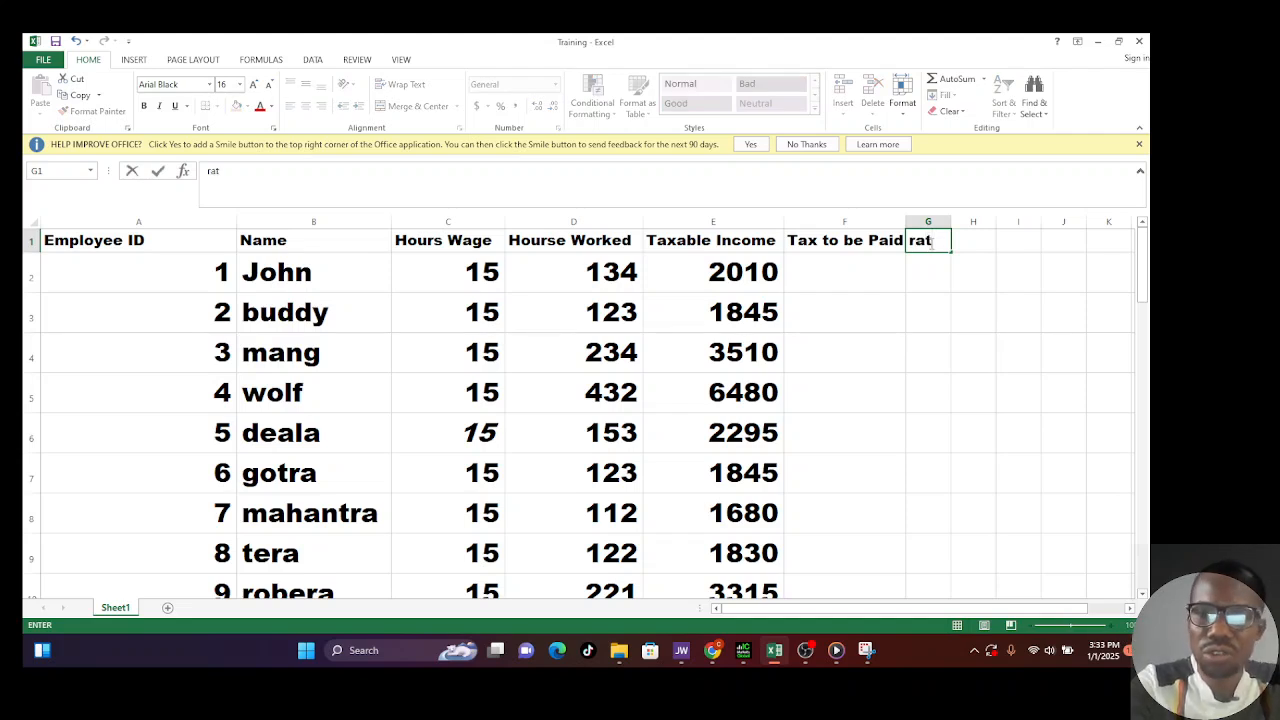
{"action": "key", "text": "BackSpace"}
{"action": "key", "text": "BackSpace"}
{"action": "key", "text": "BackSpace"}
{"action": "type", "text": "tax rate"}
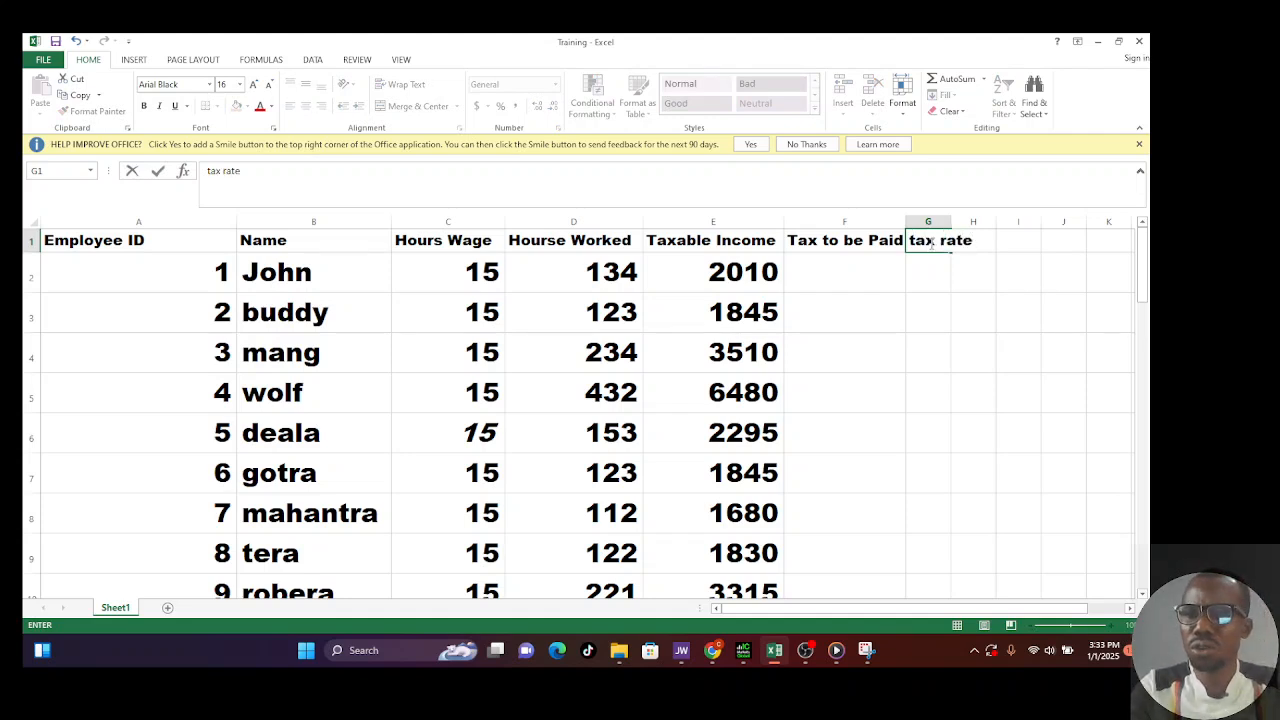
Enter the rate 0.008 in H1 and widen columns G and H to fit the label and the value
{"action": "key", "text": "Tab"}
{"action": "type", "text": "0.00"}
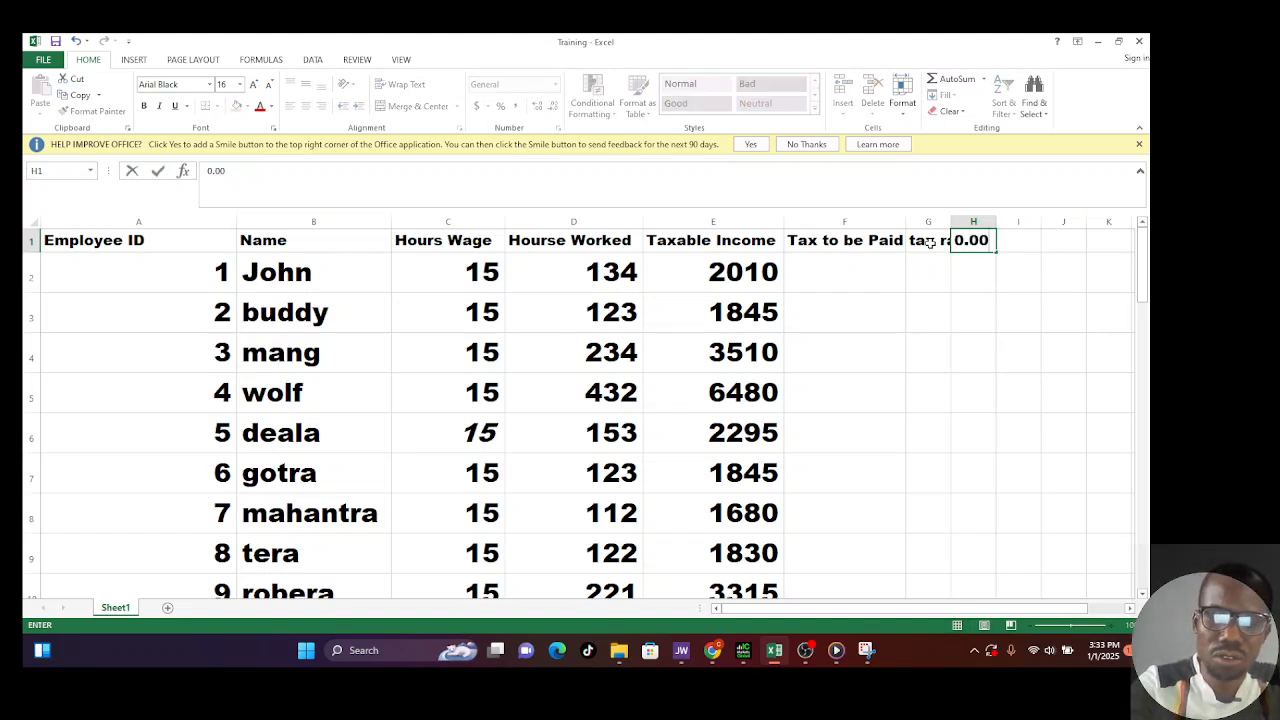
{"action": "type", "text": "8"}
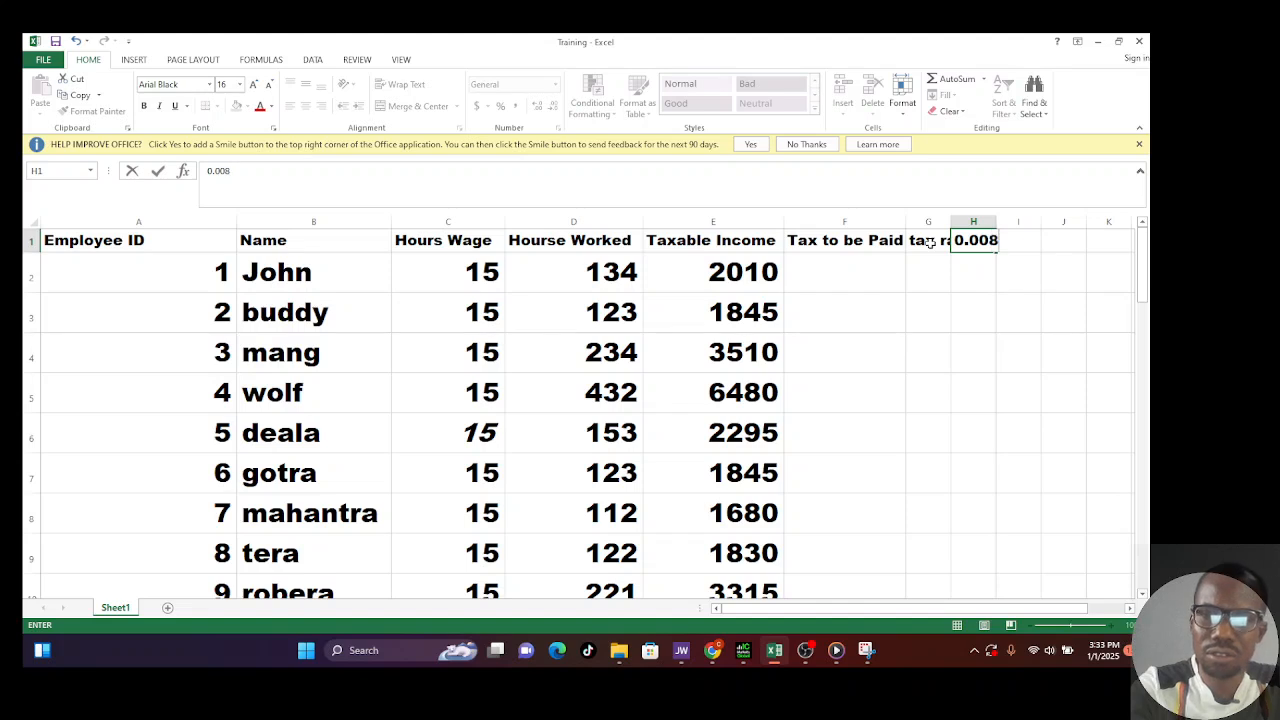
{"action": "left_click", "coordinate": [968, 298]}
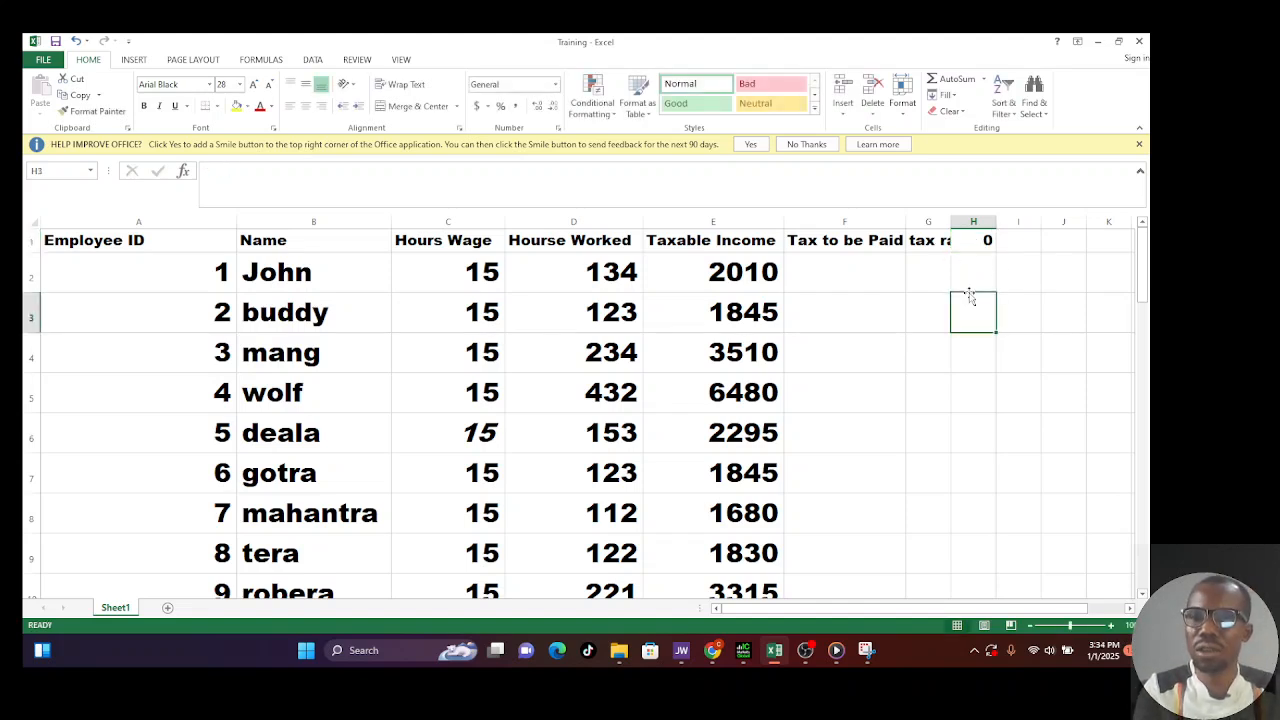
{"action": "left_click_drag", "start_coordinate": [950, 222], "coordinate": [980, 222]}
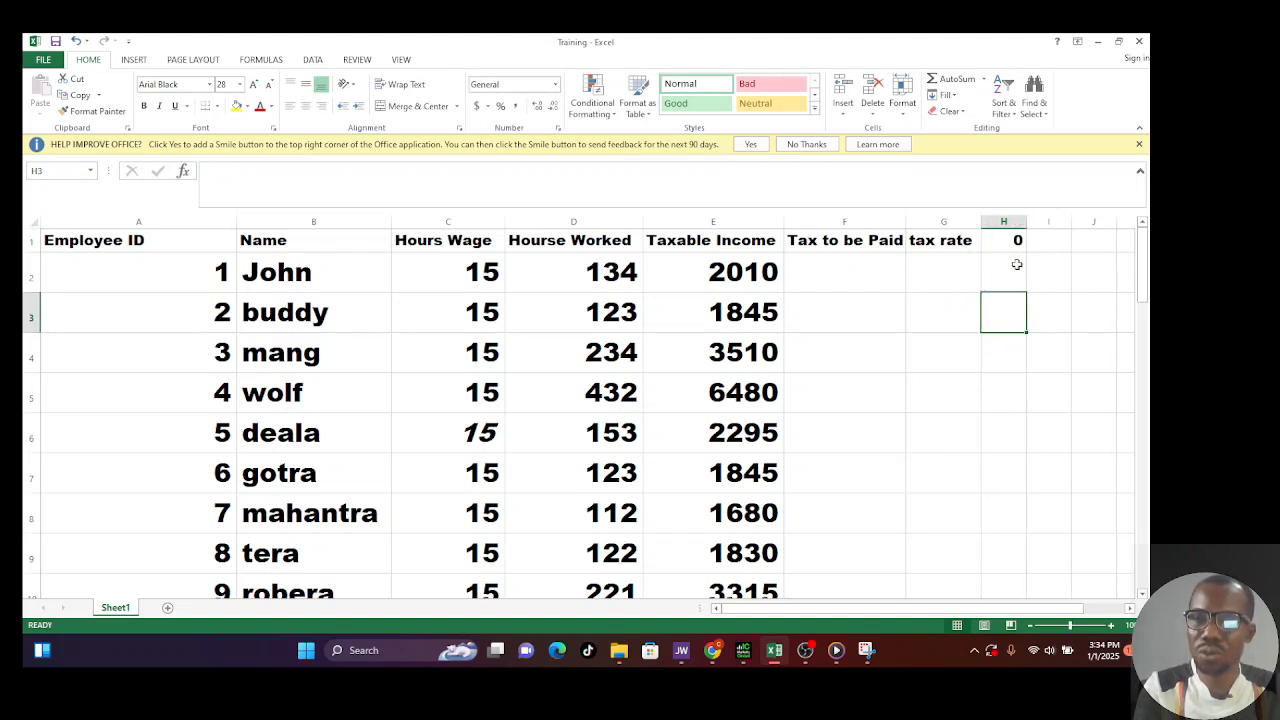
{"action": "left_click_drag", "start_coordinate": [1026, 222], "coordinate": [1046, 224]}
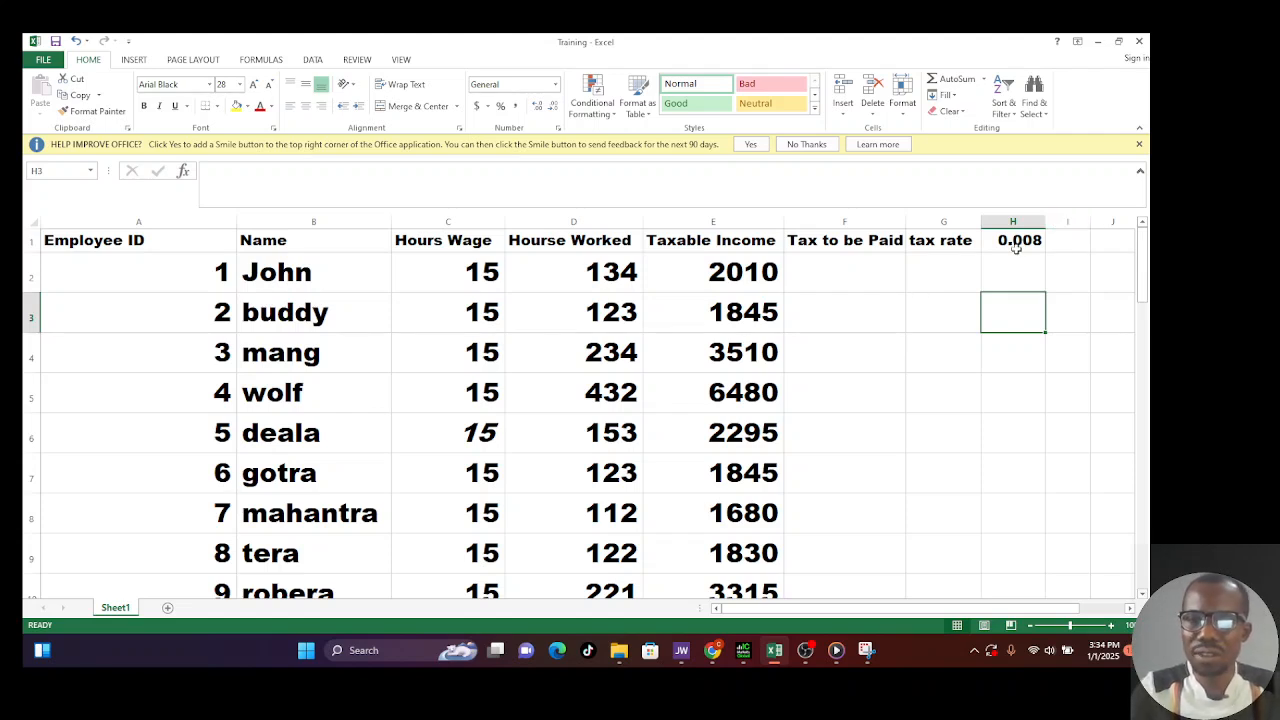
Enter =e3*h1 in F2 using relative references and fill it down through the employee rows of the Tax to be Paid column
{"action": "left_click", "coordinate": [812, 278]}
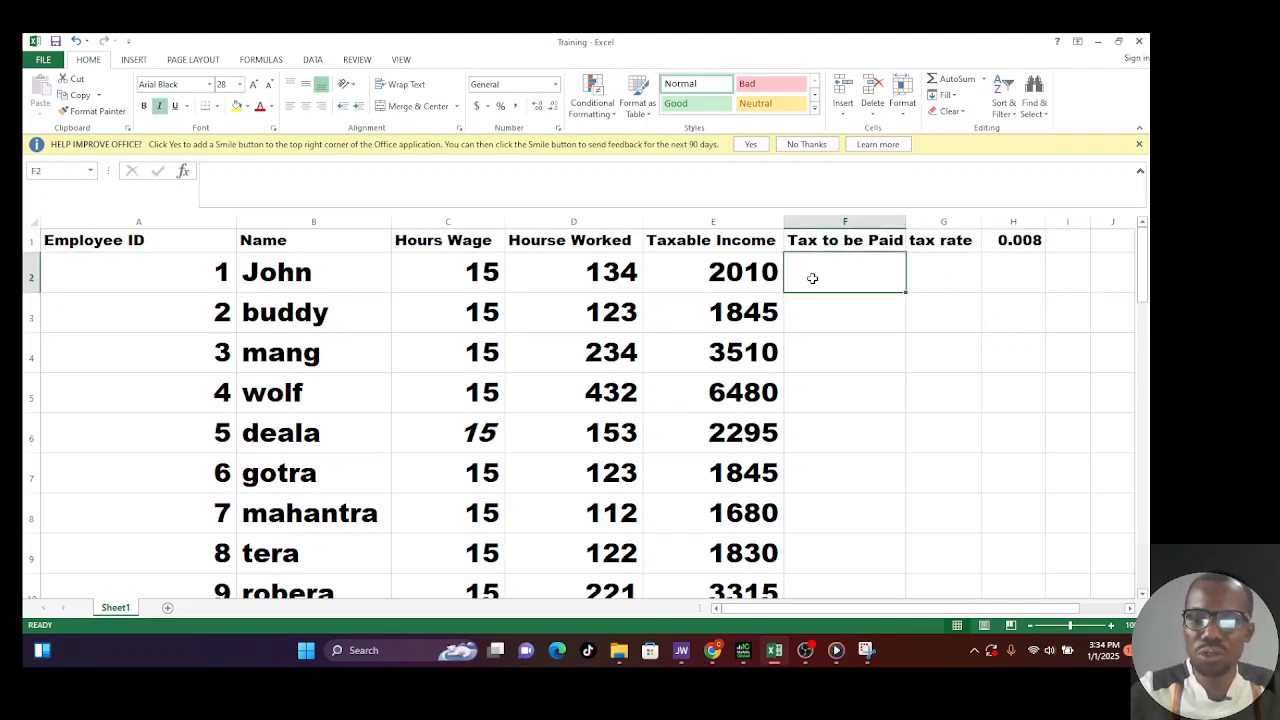
{"action": "type", "text": "_"}
{"action": "key", "text": "BackSpace"}
{"action": "type", "text": "="}
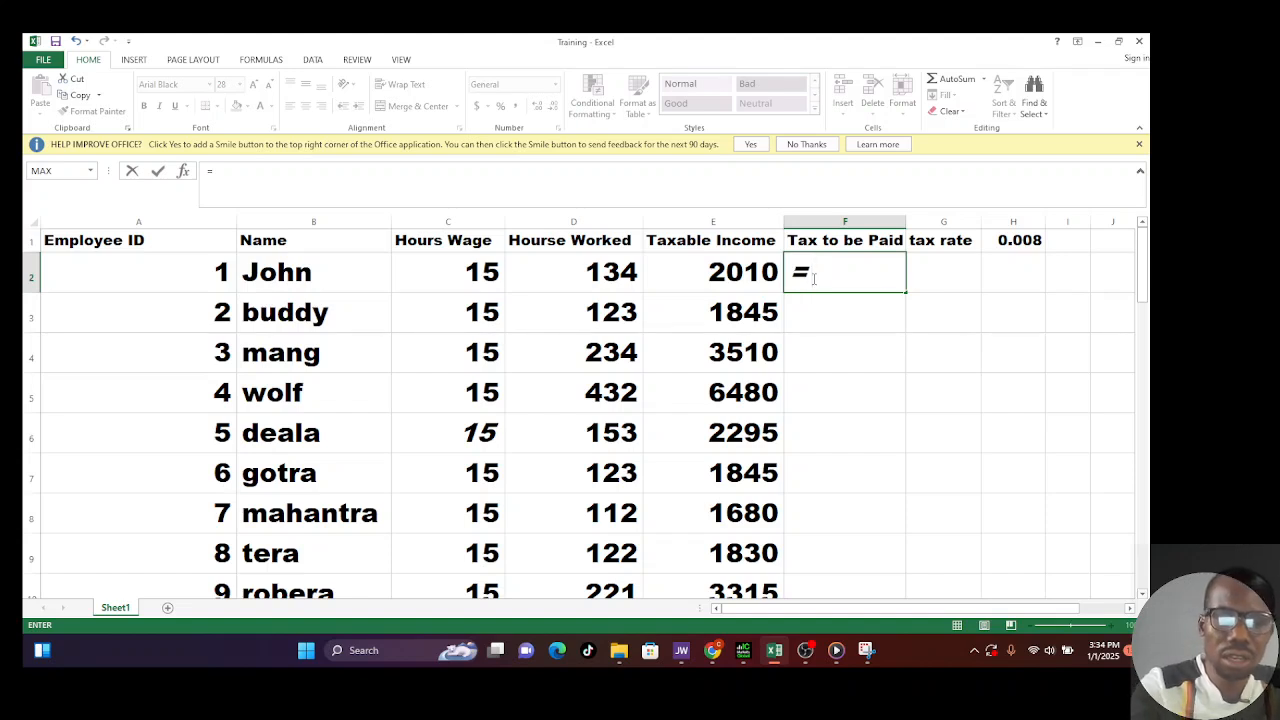
{"action": "type", "text": "e3"}
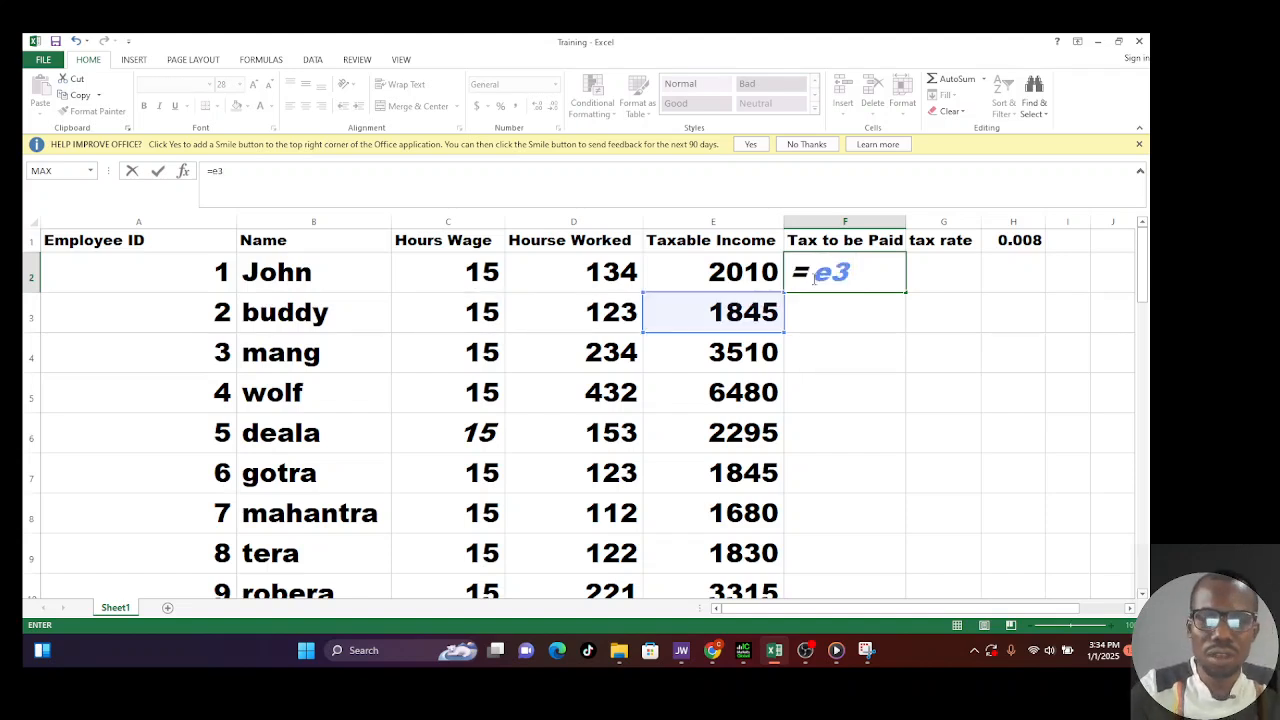
{"action": "type", "text": "*"}
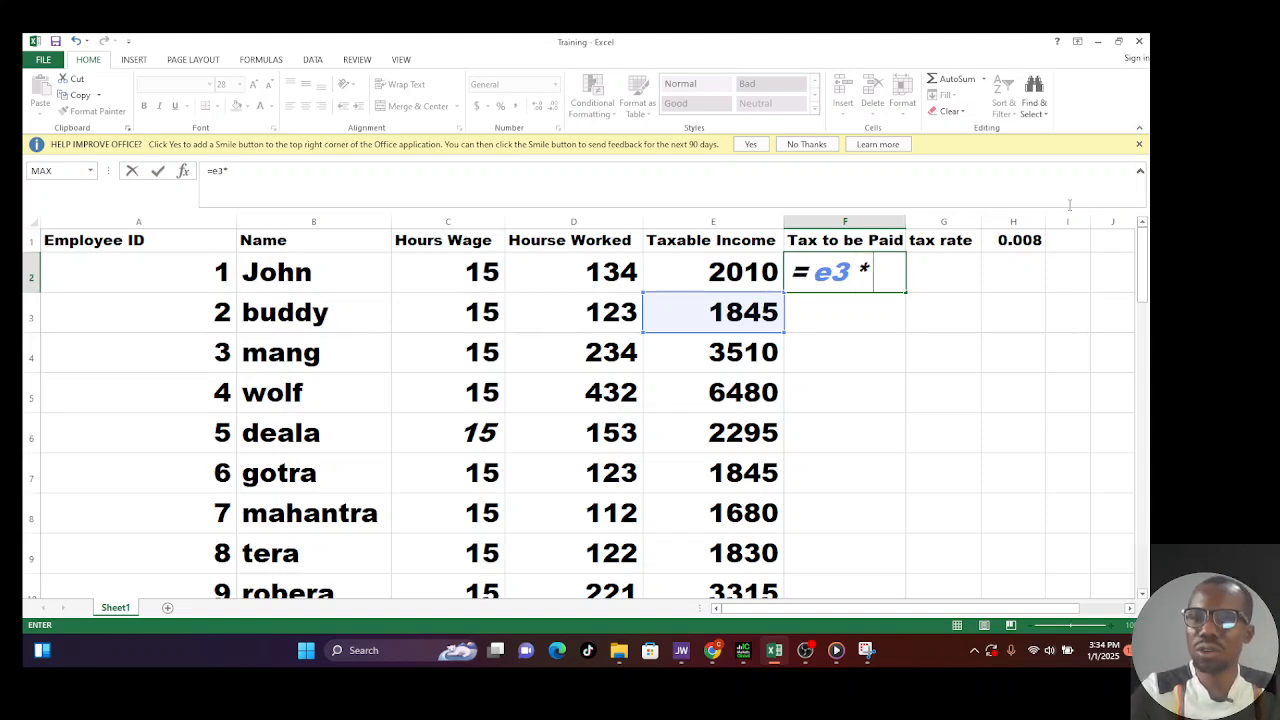
{"action": "type", "text": "h"}
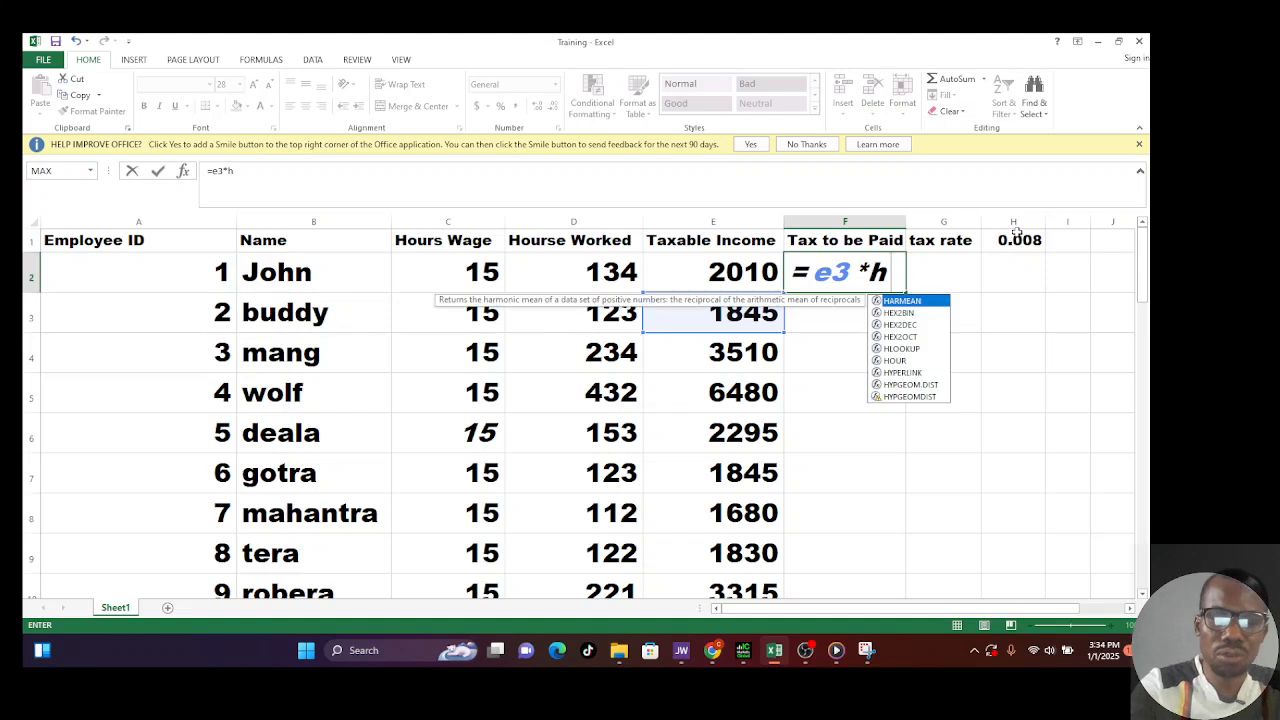
{"action": "type", "text": "1"}
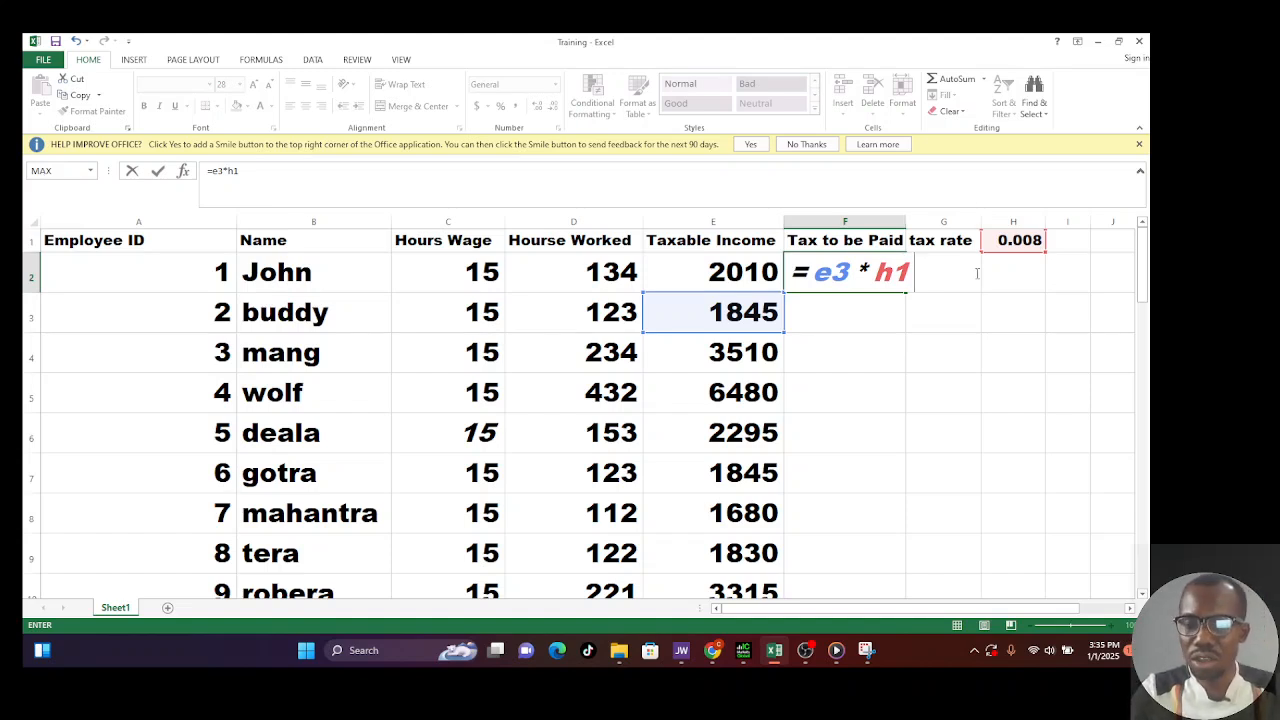
{"action": "key", "text": "Return"}
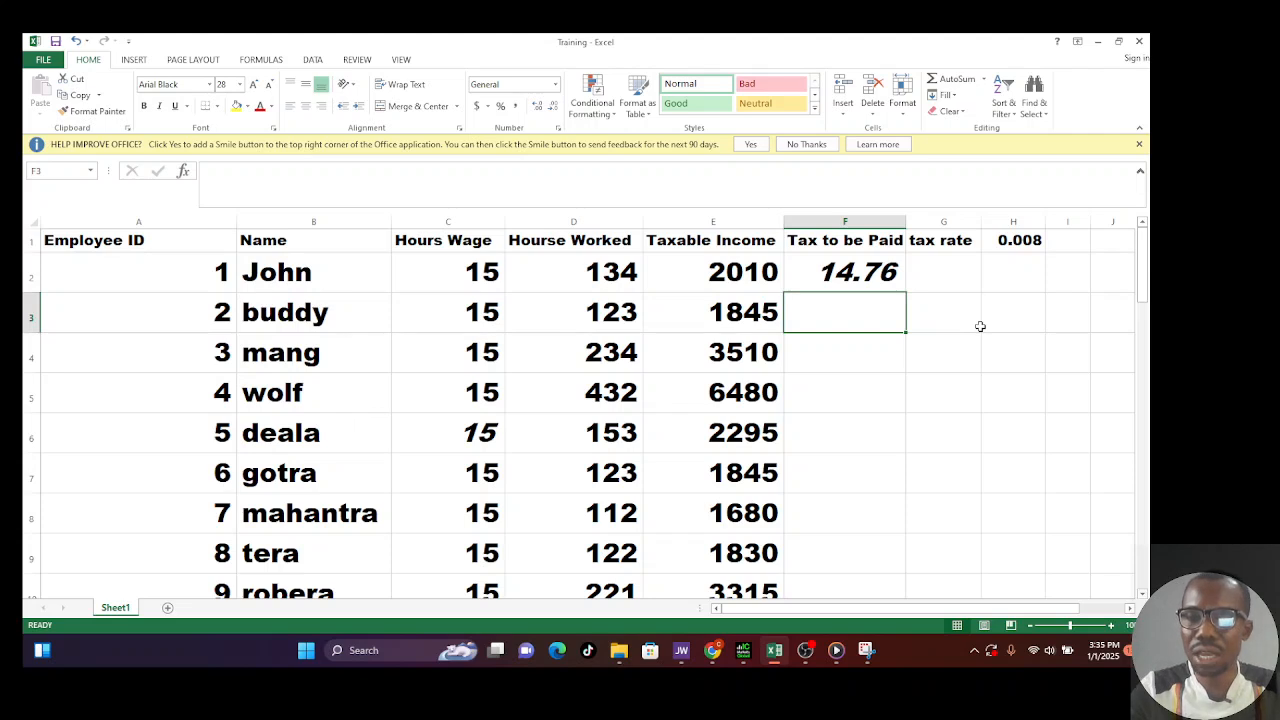
{"action": "left_click", "coordinate": [862, 275]}
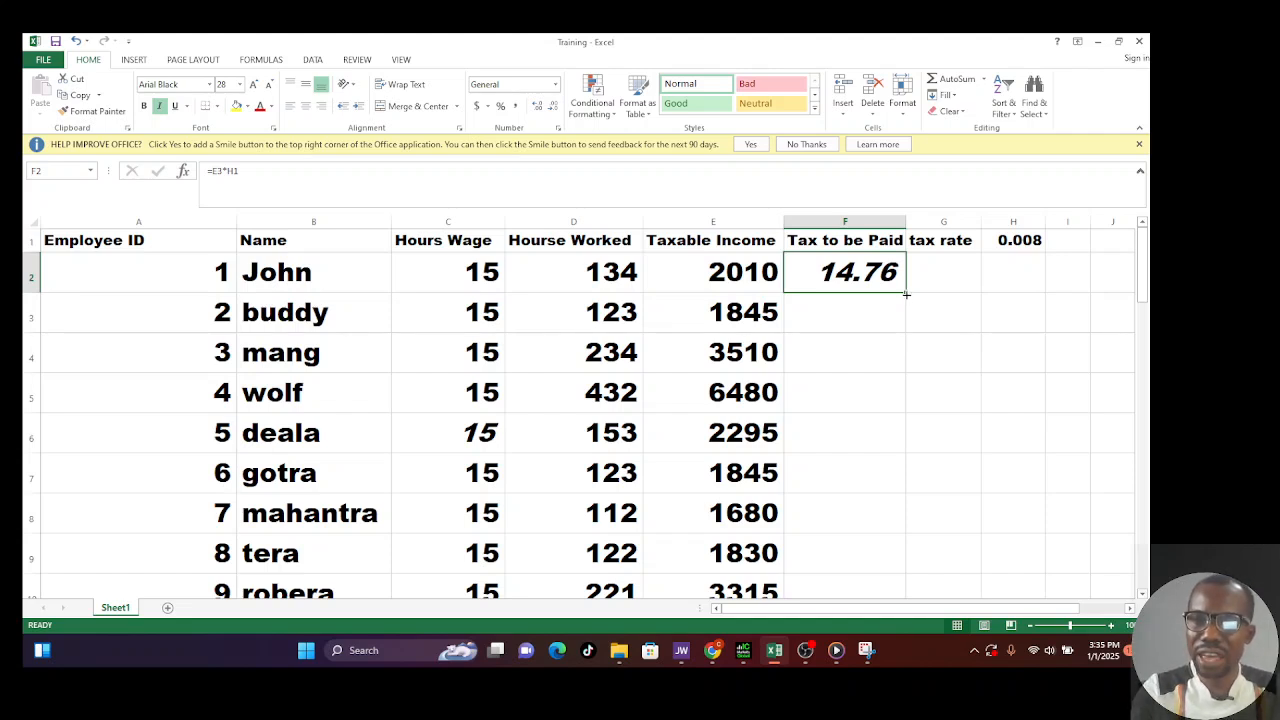
{"action": "double_click", "coordinate": [906, 294]}
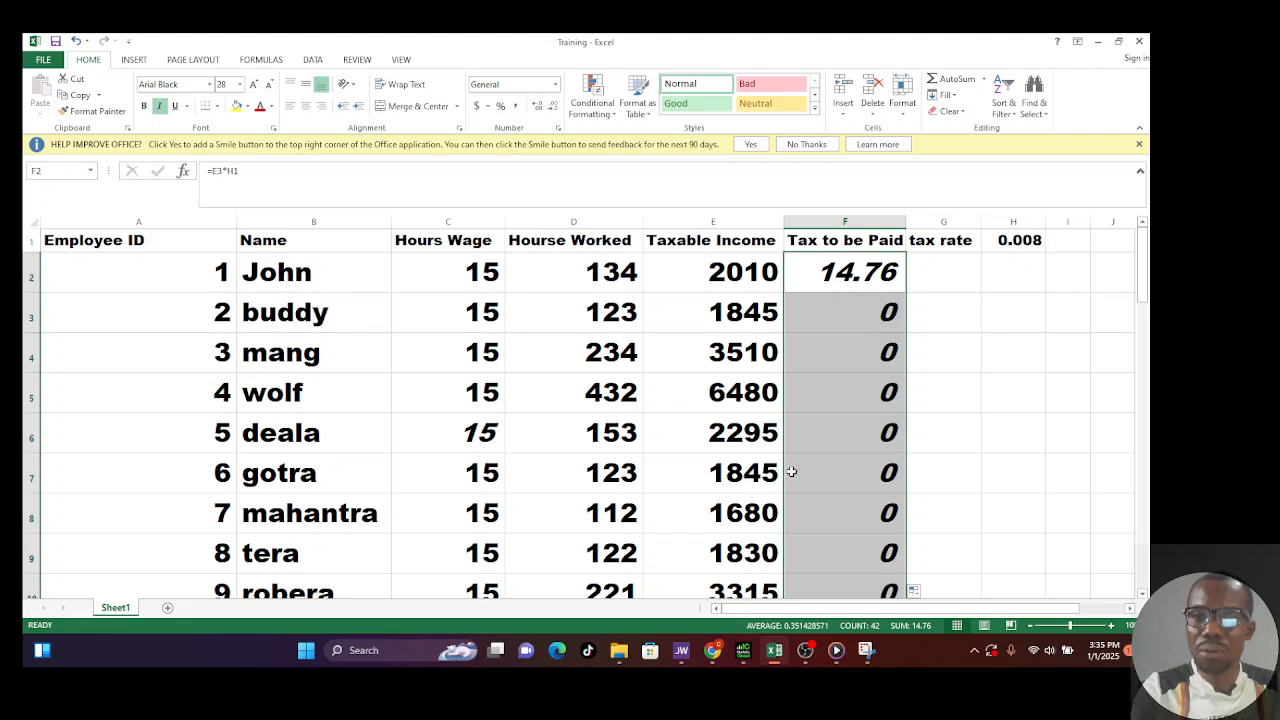
Examine which cells the Tax to be Paid formulas in F3, F5 and F2 reference
{"action": "double_click", "coordinate": [852, 315]}
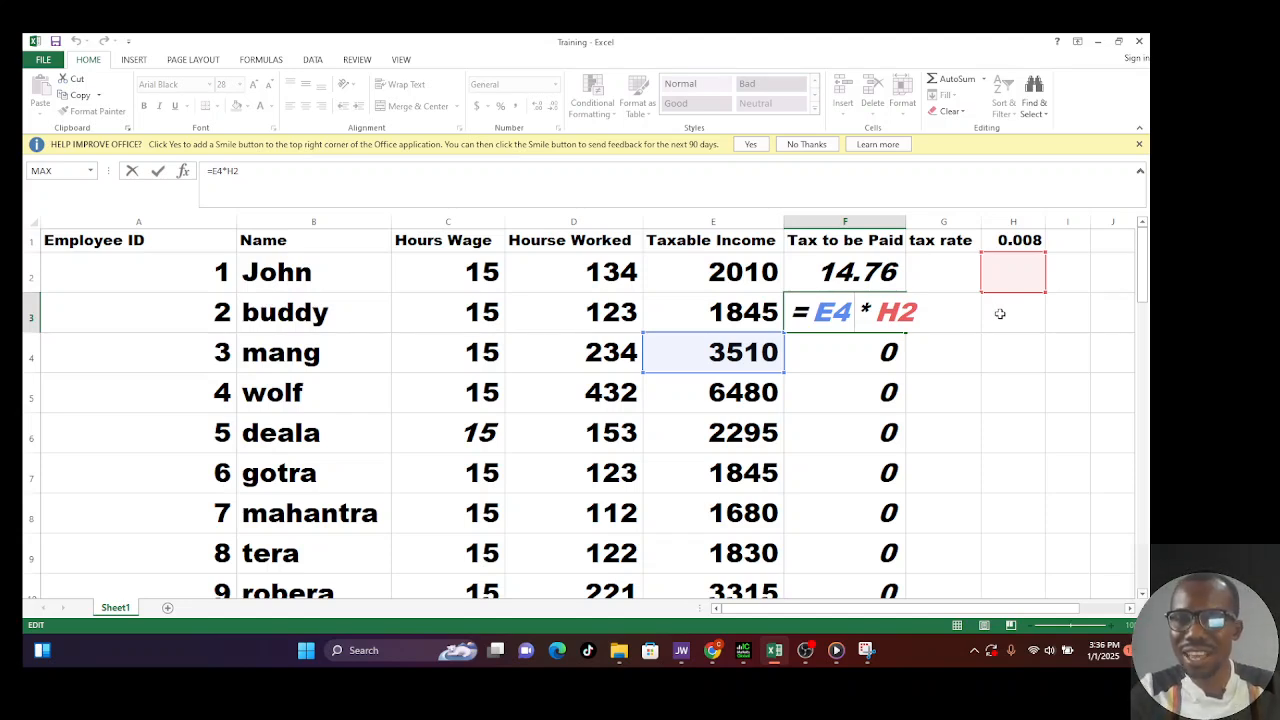
{"action": "left_click", "coordinate": [890, 393]}
{"action": "double_click", "coordinate": [890, 393]}
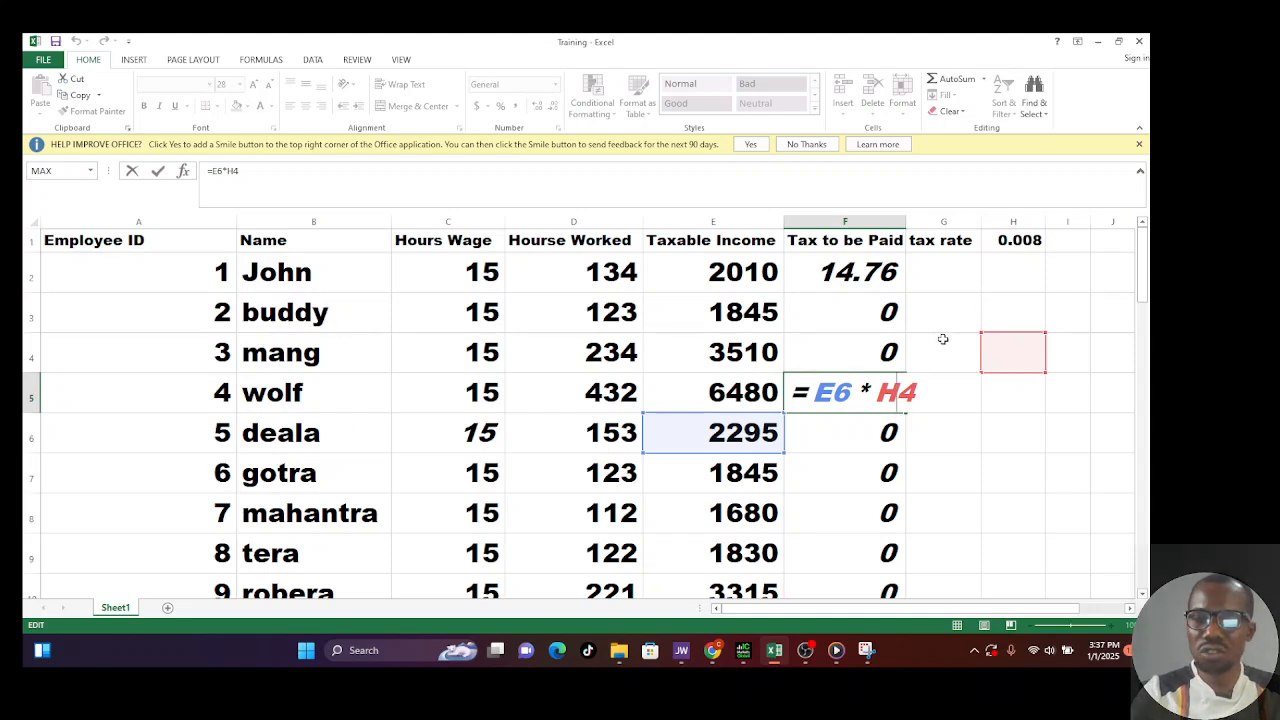
{"action": "key", "text": "Return"}
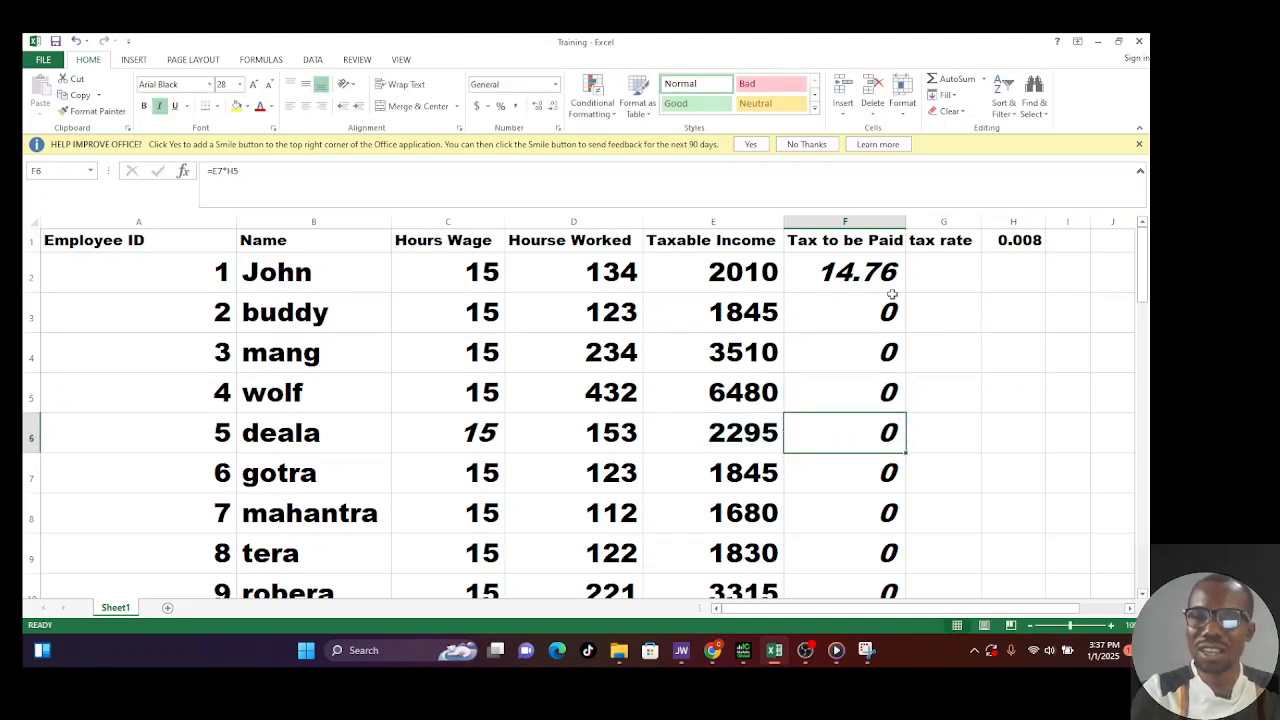
{"action": "double_click", "coordinate": [865, 272]}
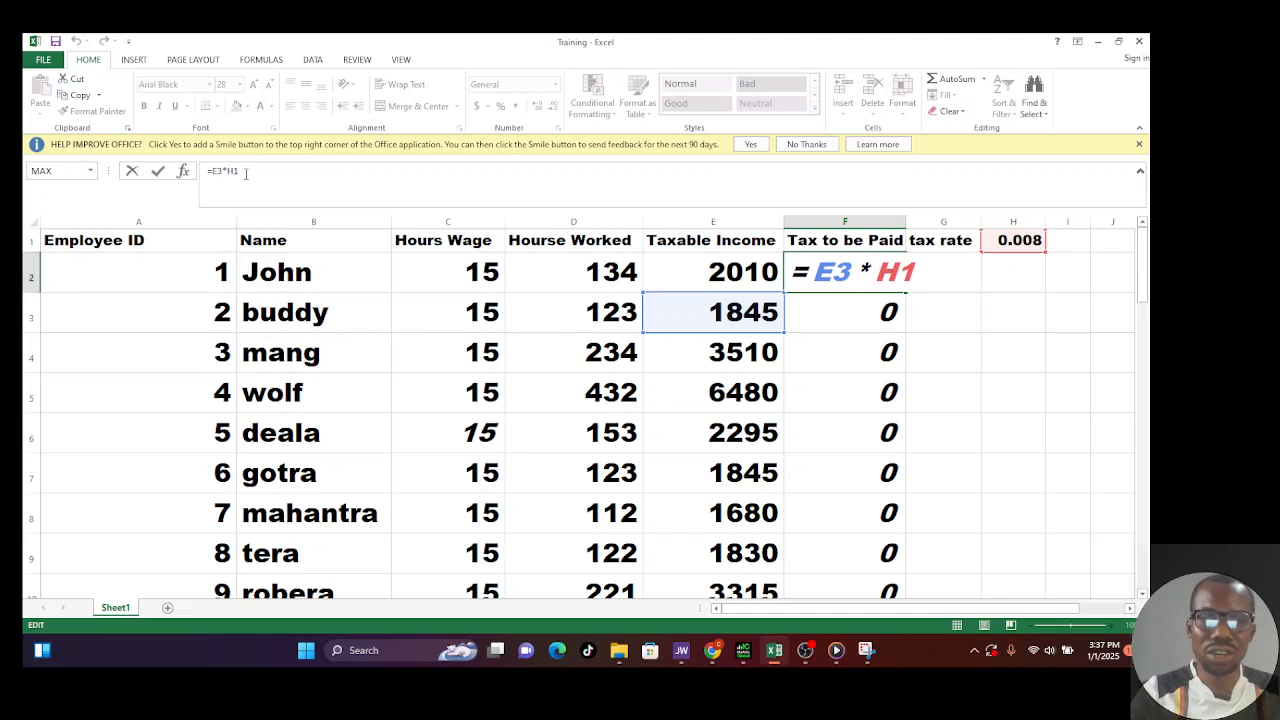
{"action": "left_click", "coordinate": [246, 174]}
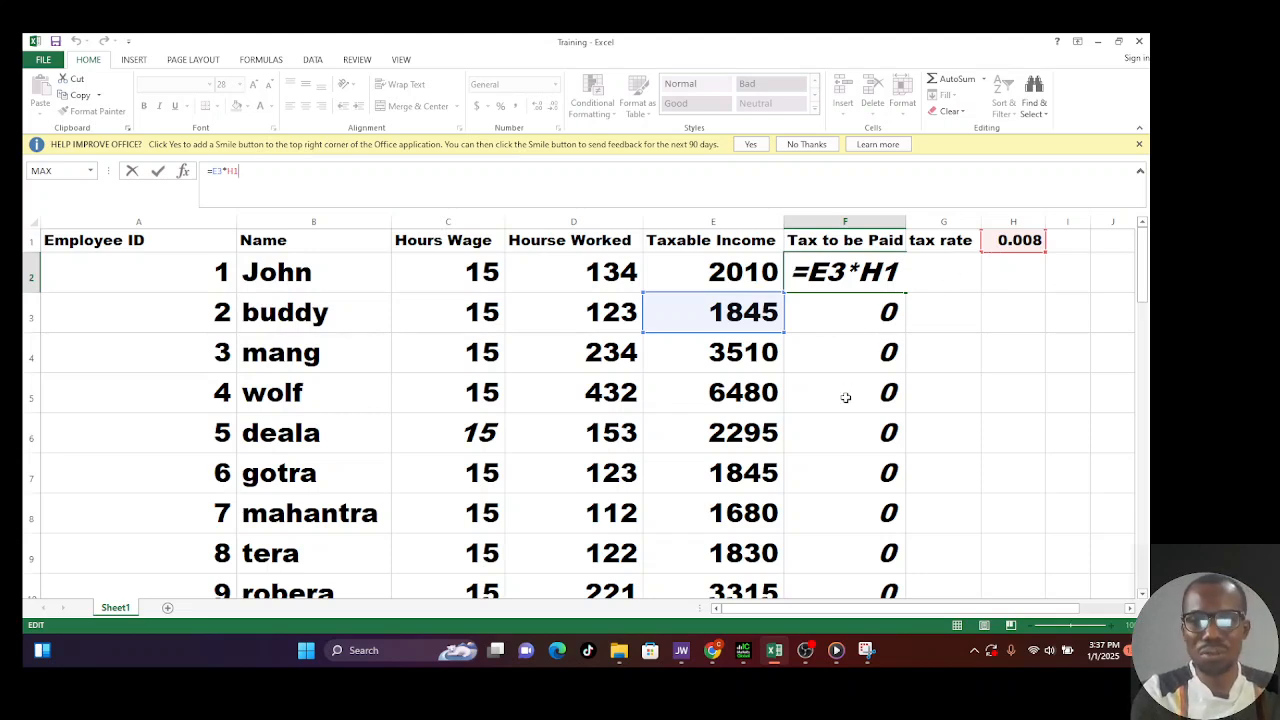
{"action": "left_click", "coordinate": [973, 281]}
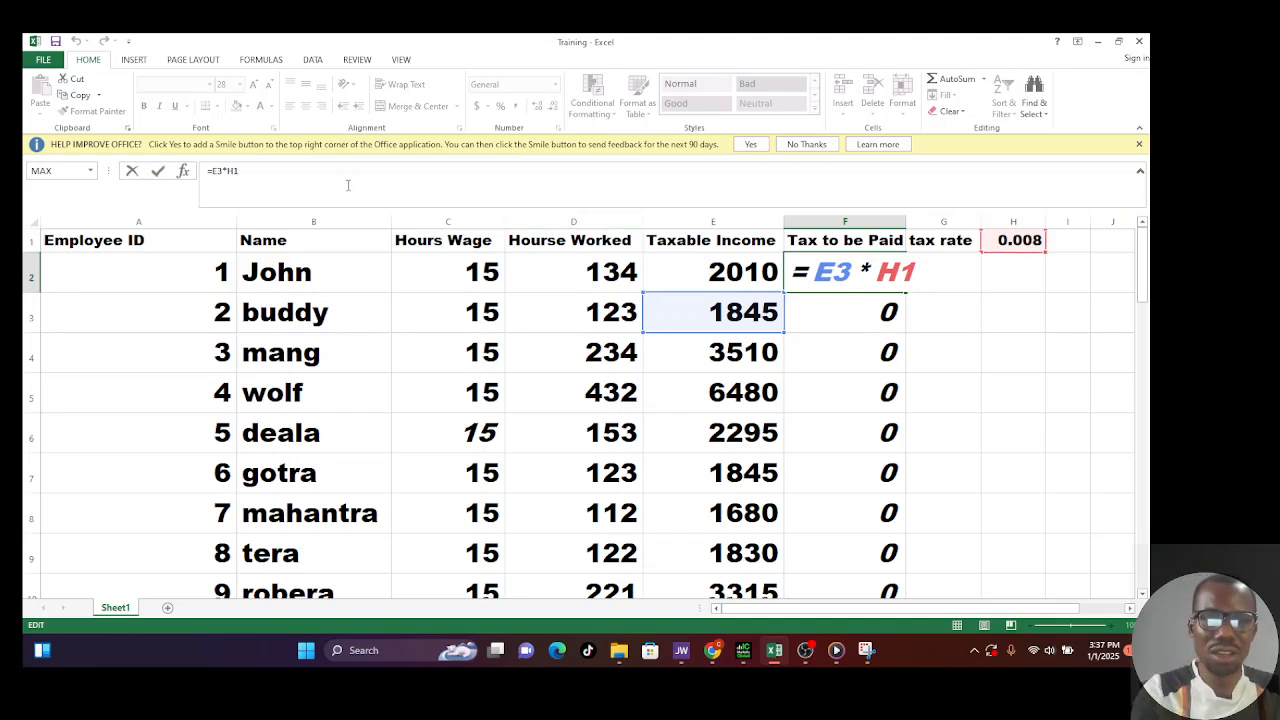
{"action": "left_click", "coordinate": [281, 168]}
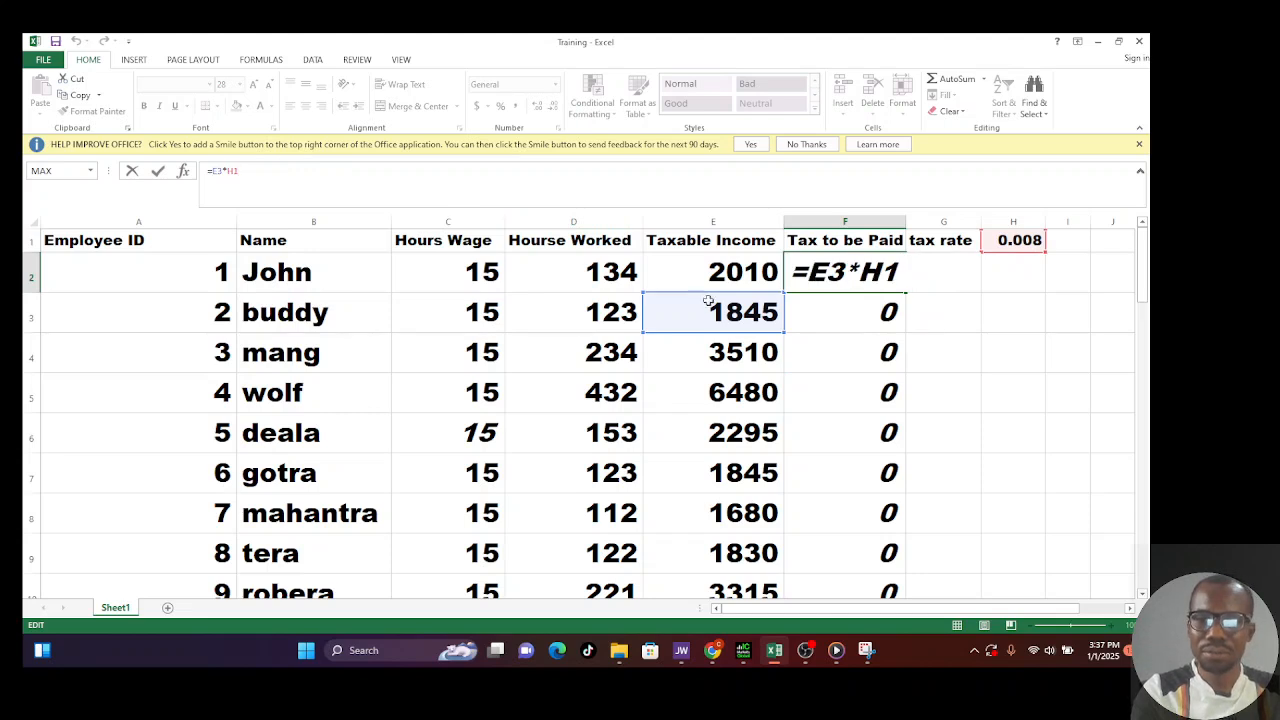
{"action": "left_click", "coordinate": [934, 276]}
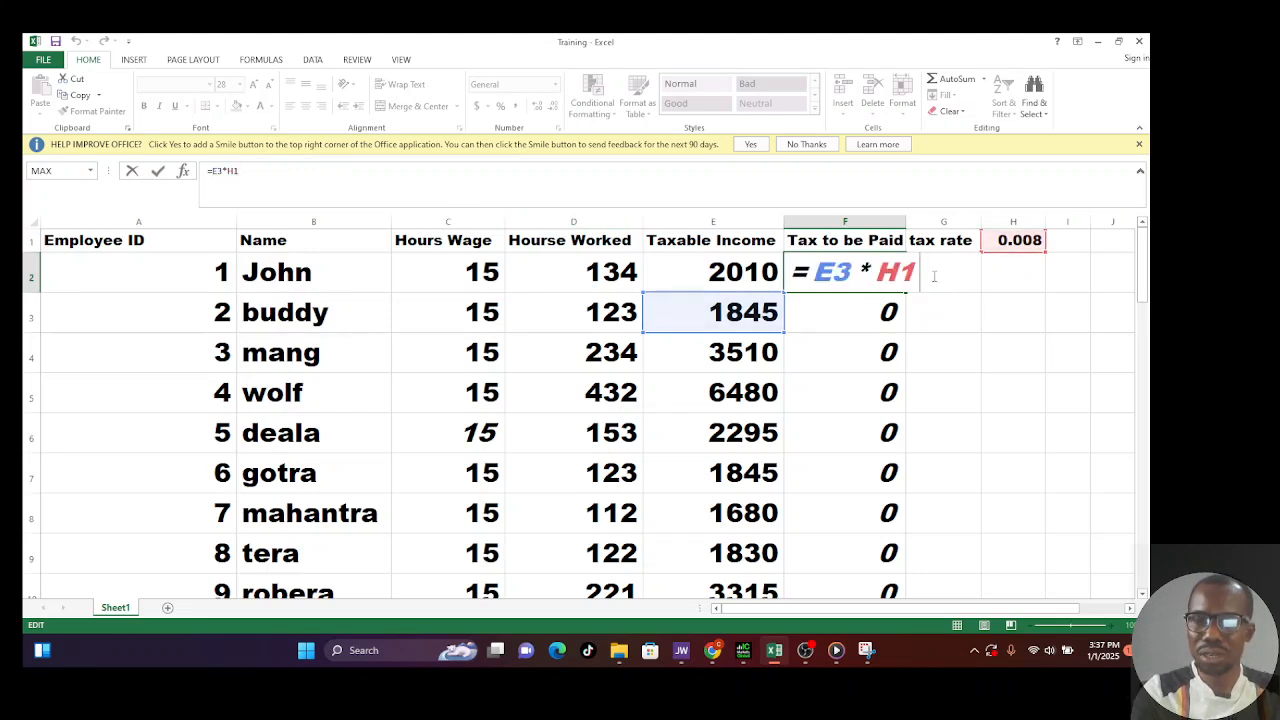
{"action": "key", "text": "Return"}
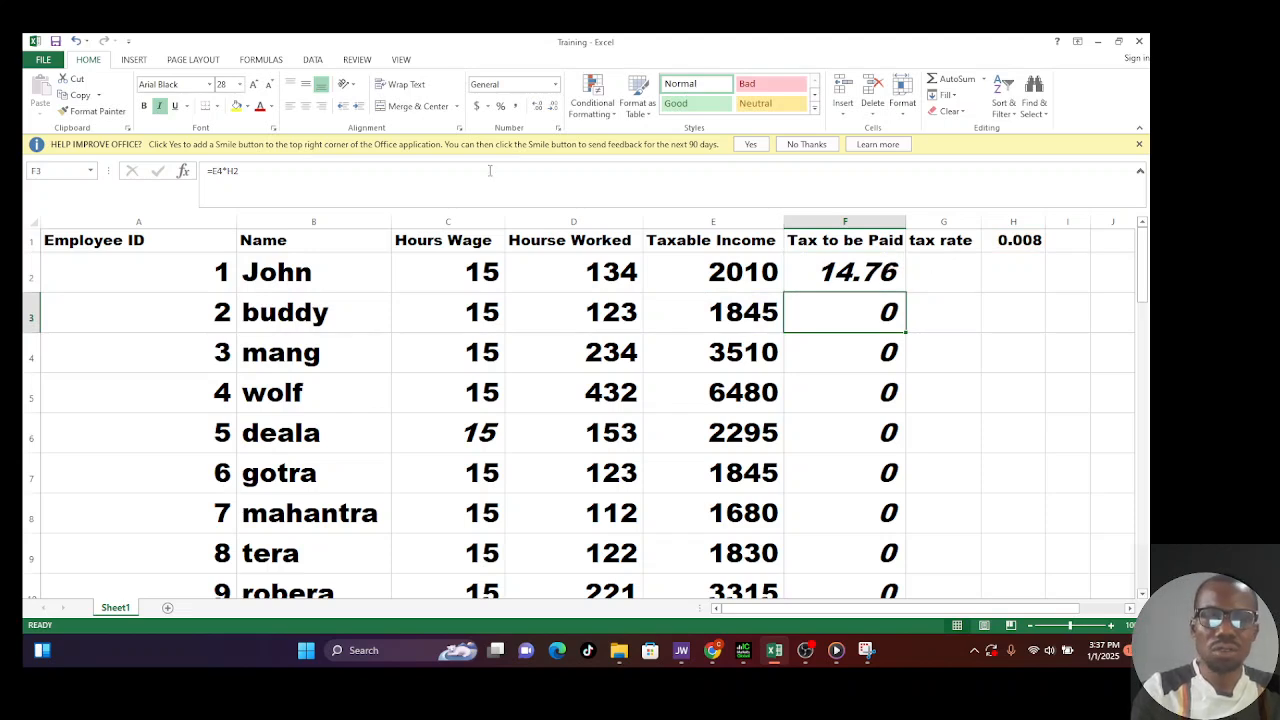
Change the formula in F3 to =E4*$H$1, locking the tax rate cell as an absolute reference
{"action": "left_click", "coordinate": [243, 174]}
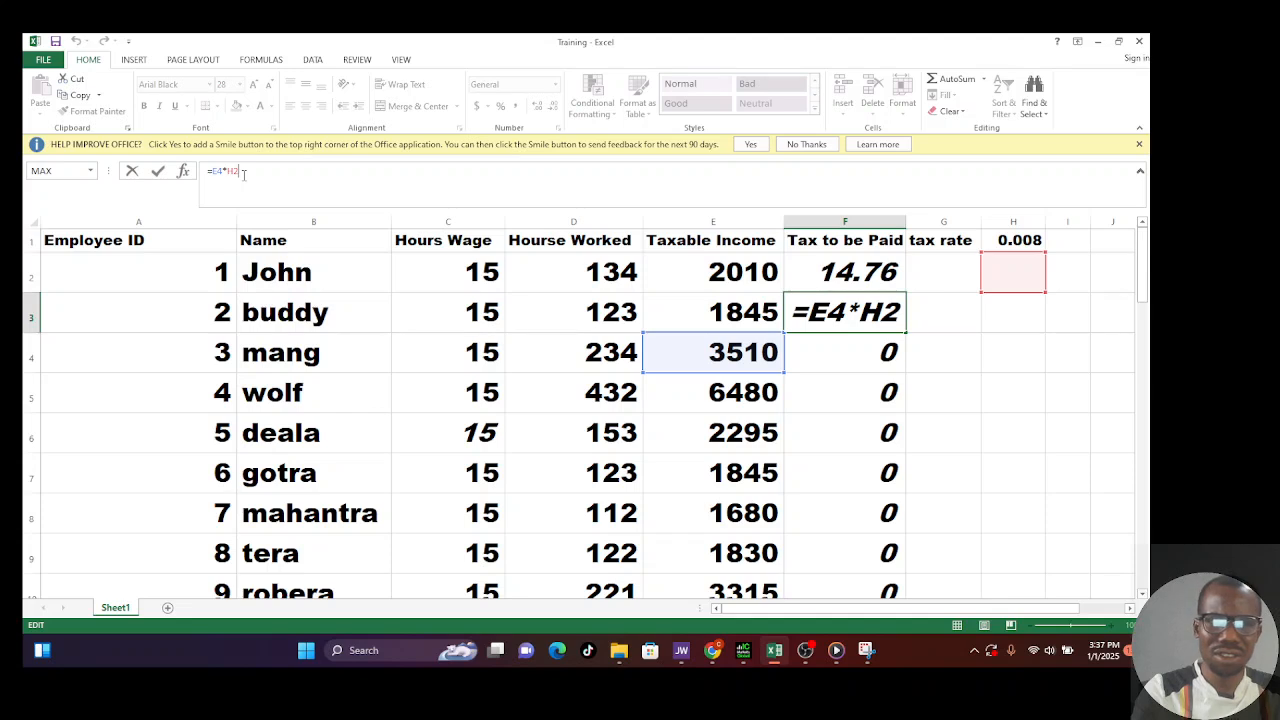
{"action": "key", "text": "BackSpace"}
{"action": "type", "text": "1"}
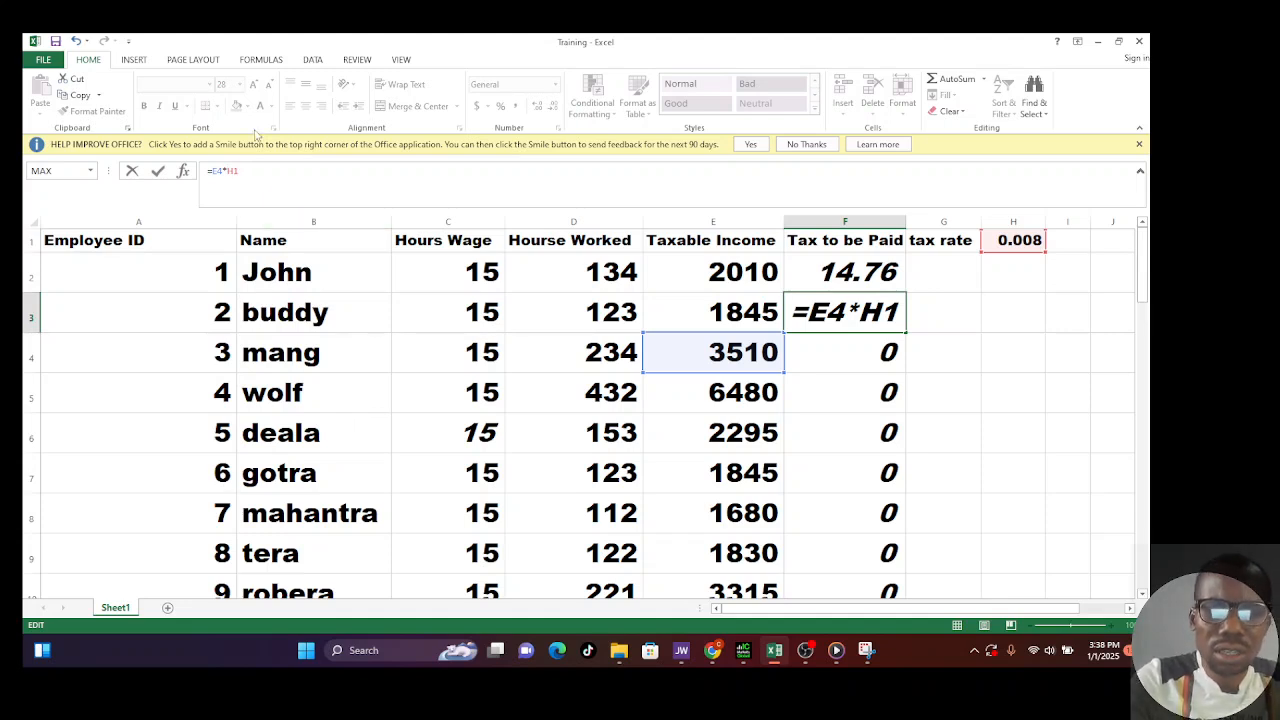
{"action": "type", "text": "$"}
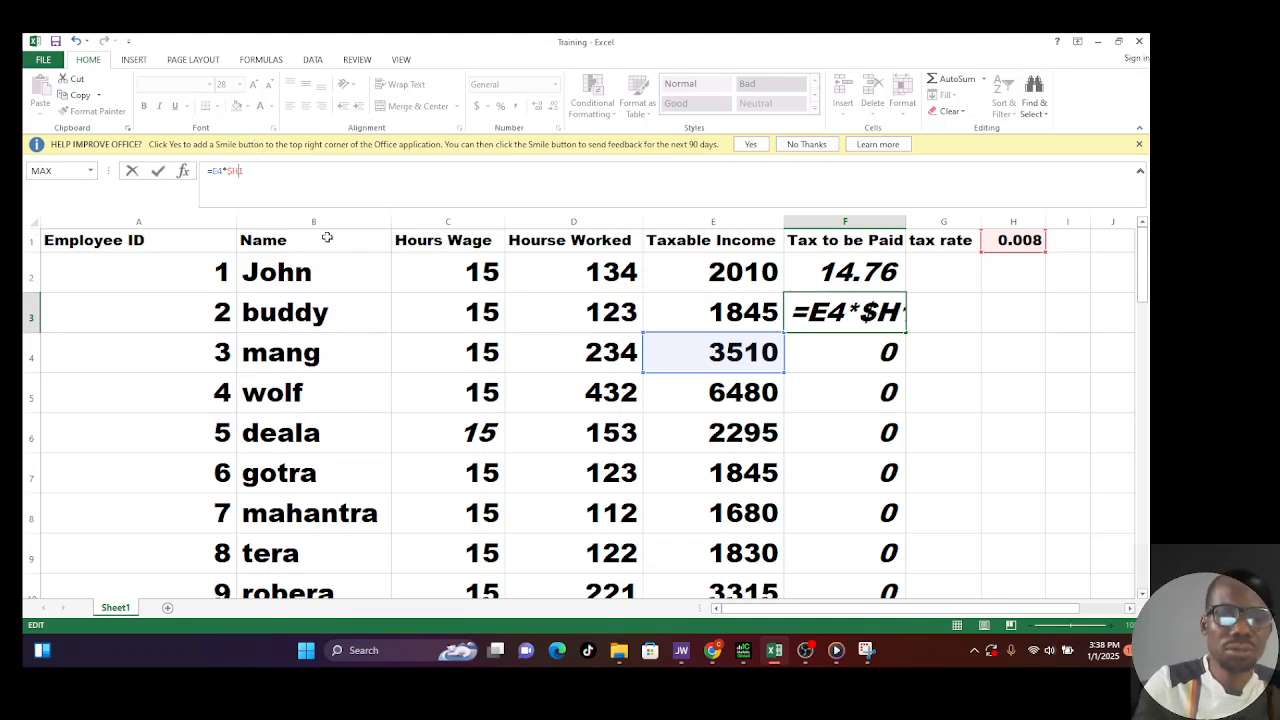
{"action": "type", "text": "$"}
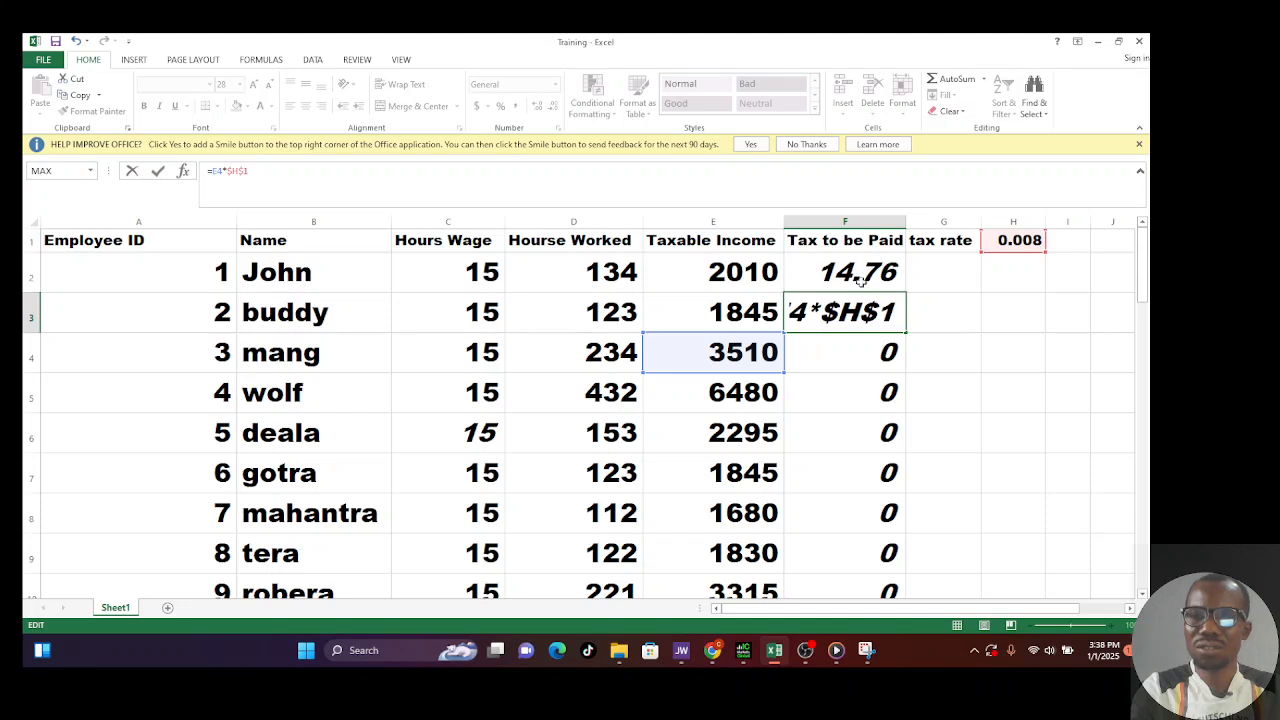
{"action": "left_click", "coordinate": [896, 341]}
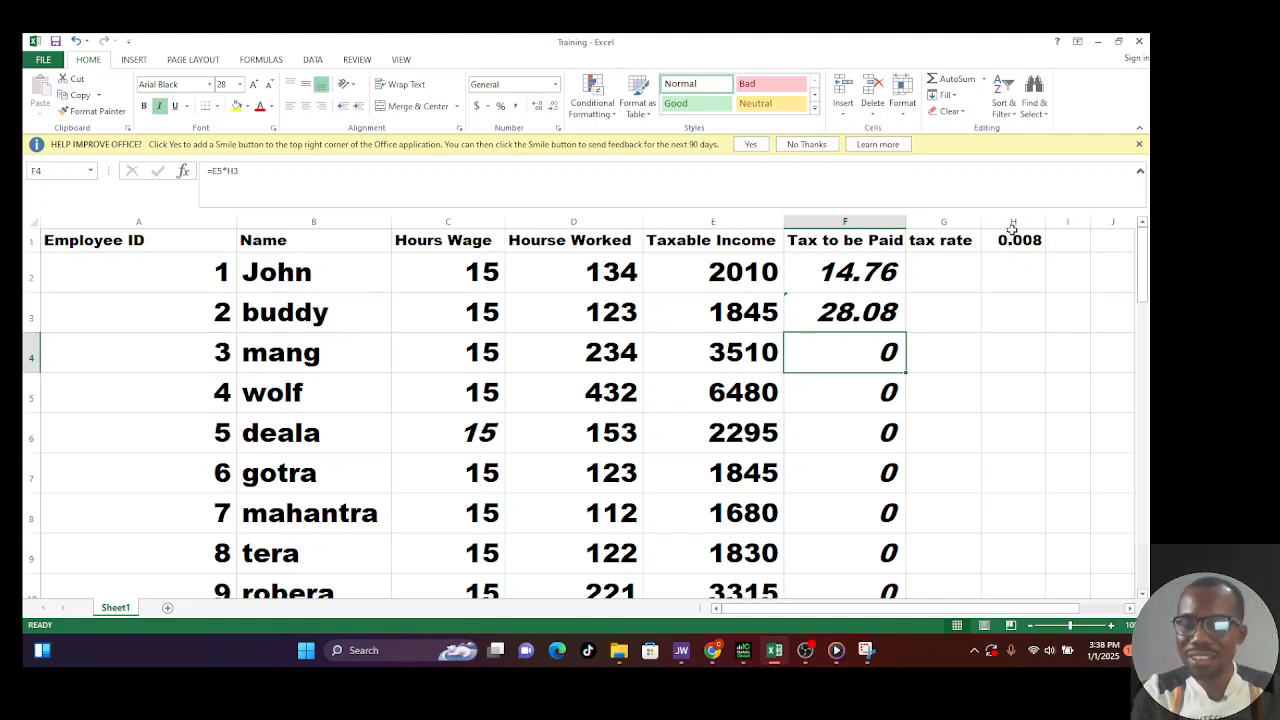
Clear the Tax to be Paid formulas from F4 downward and fill F3's absolute-reference formula down the column
{"action": "left_click", "coordinate": [893, 313]}
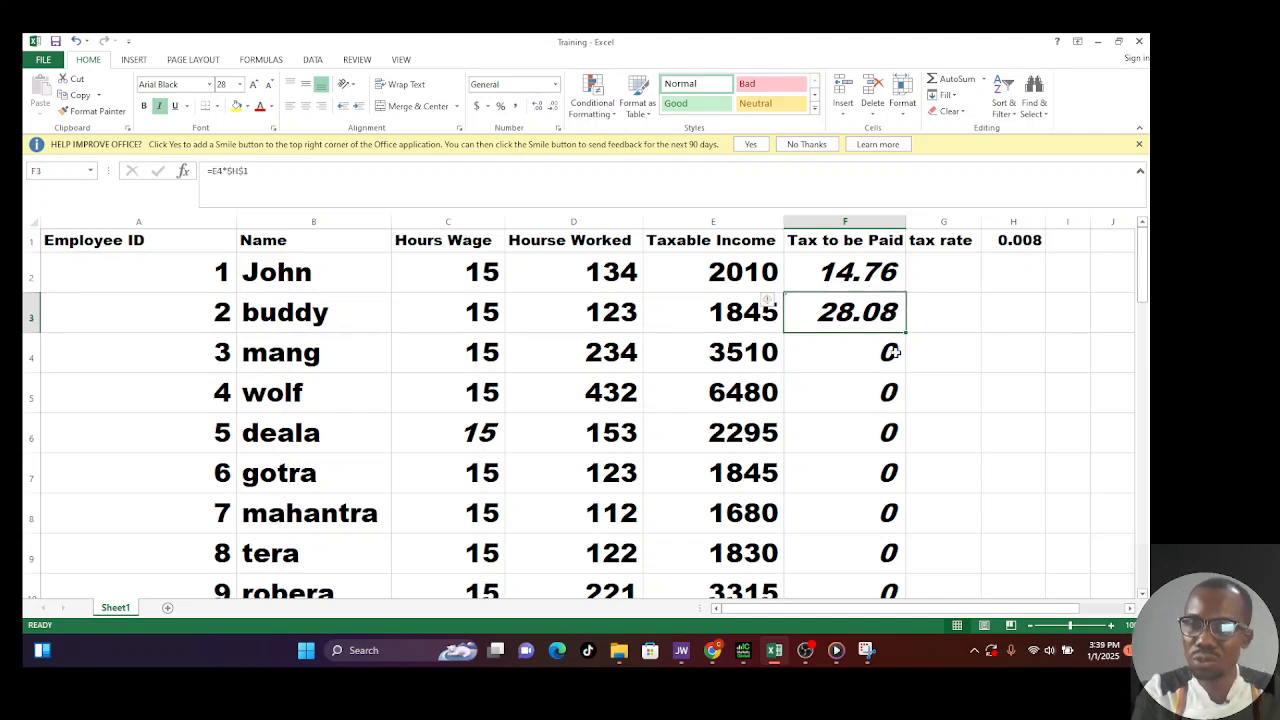
{"action": "left_click_drag", "start_coordinate": [889, 354], "coordinate": [896, 572]}
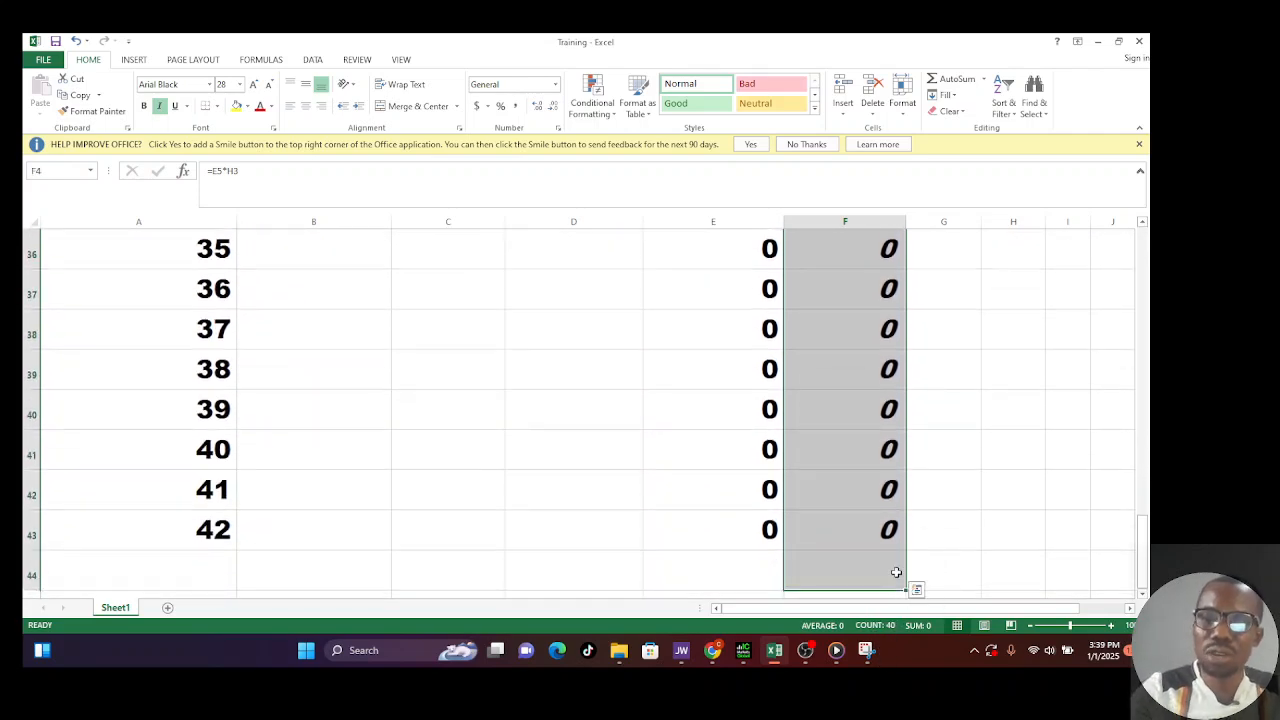
{"action": "key", "text": "Delete"}
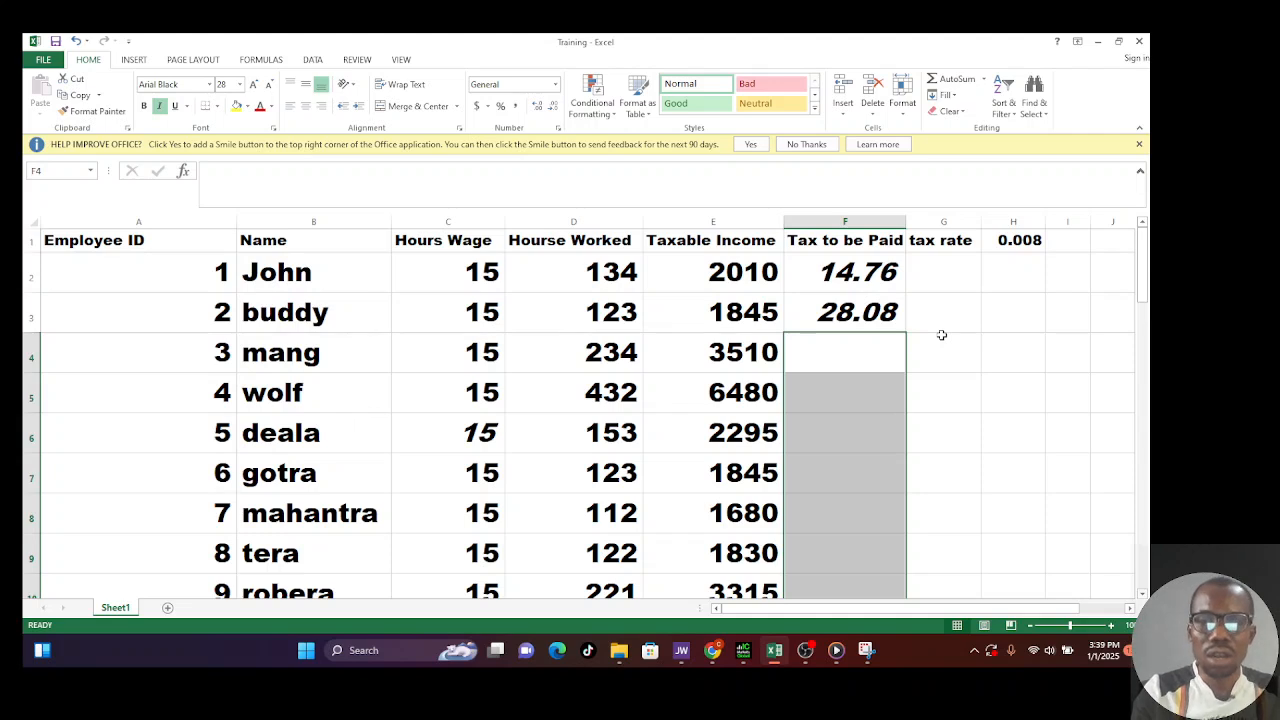
{"action": "left_click", "coordinate": [866, 318]}
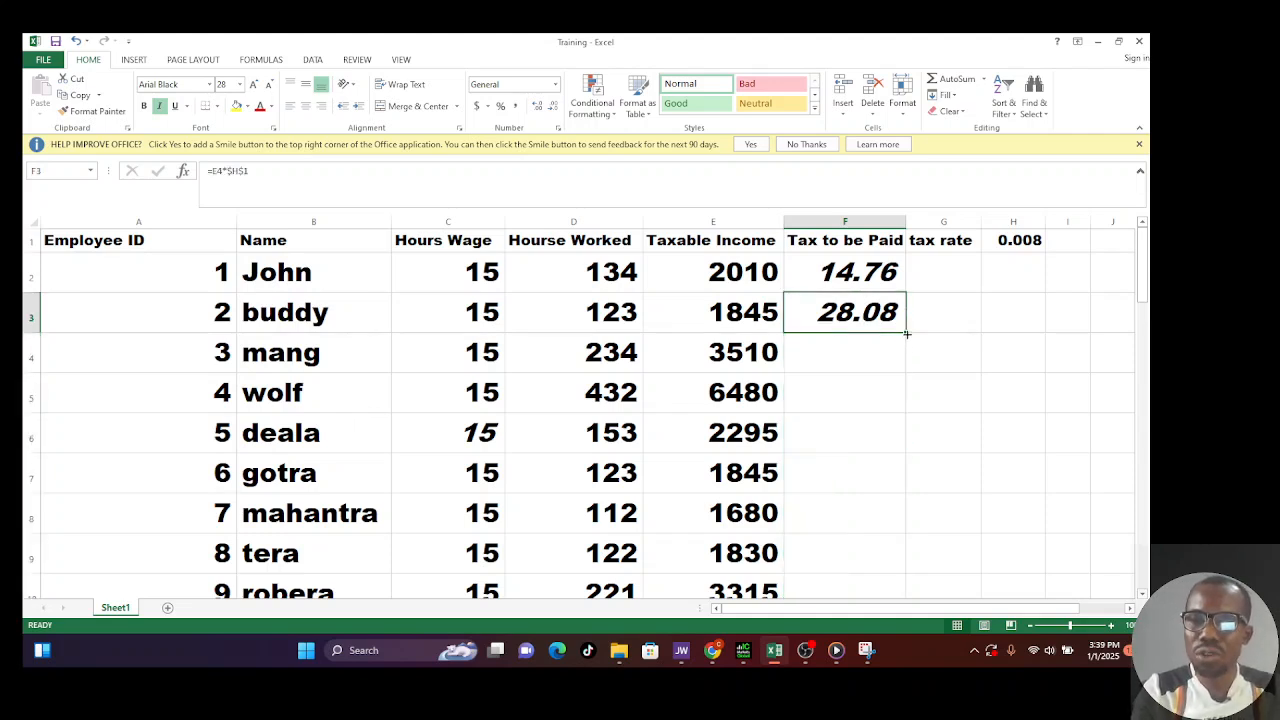
{"action": "double_click", "coordinate": [906, 334]}
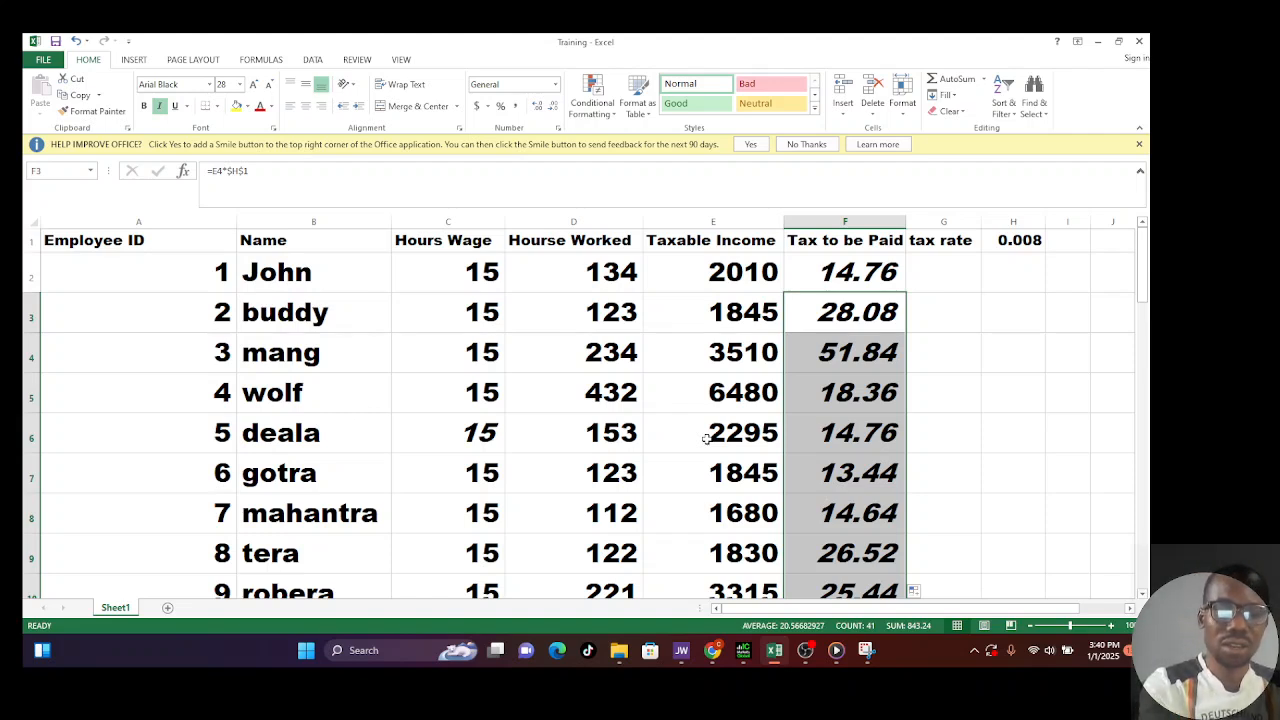
Remove the italics from the filled Tax to be Paid values from F3 downward
{"action": "key", "text": "ctrl+i"}
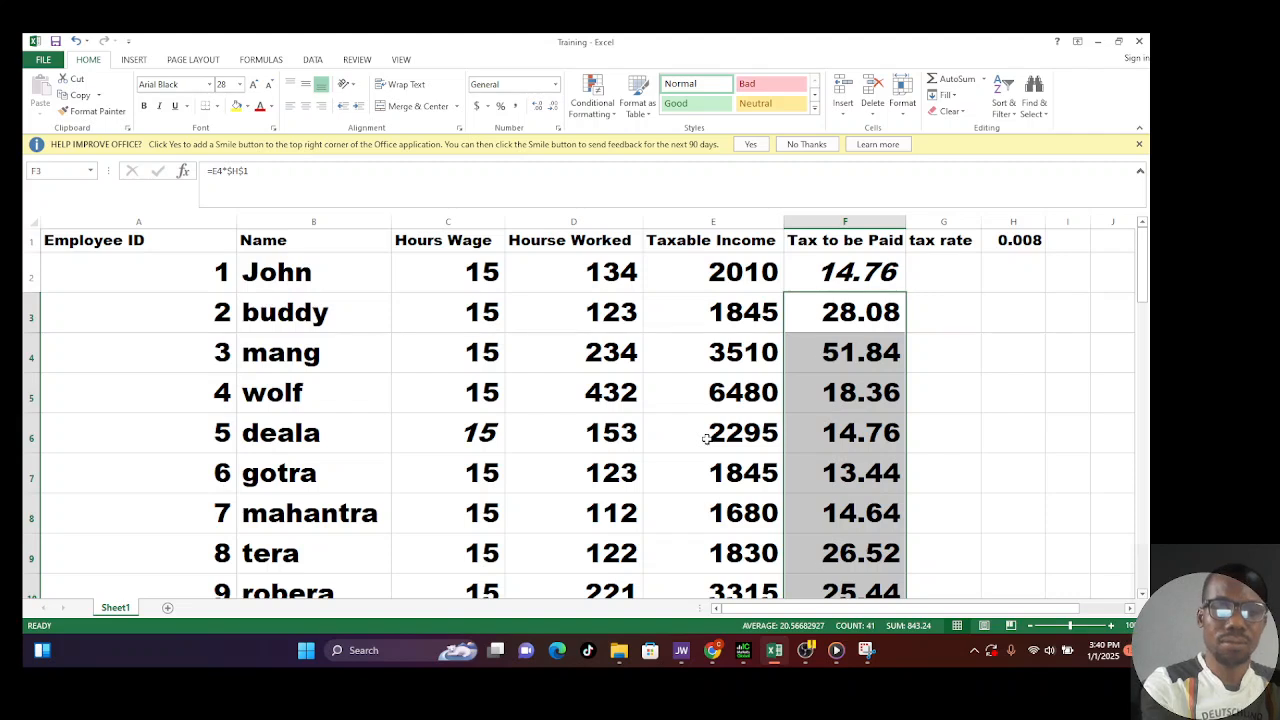
{"action": "key", "text": "ctrl+i"}
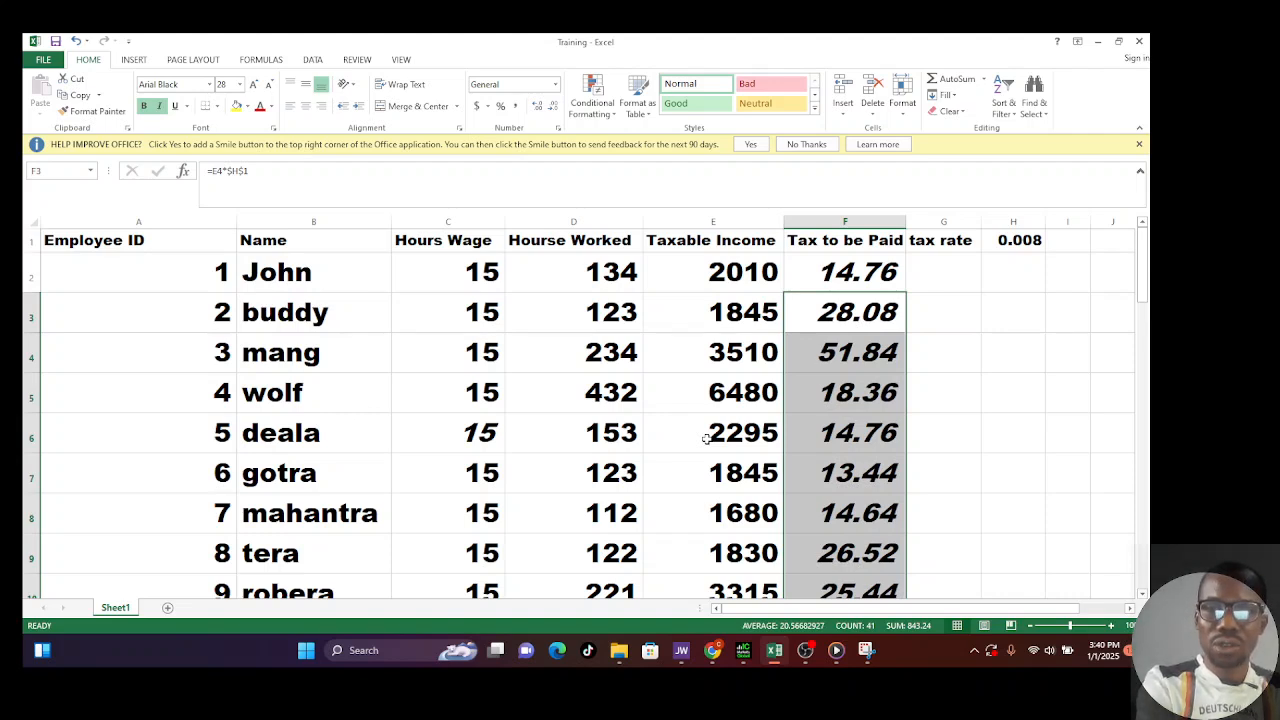
{"action": "key", "text": "ctrl+i"}
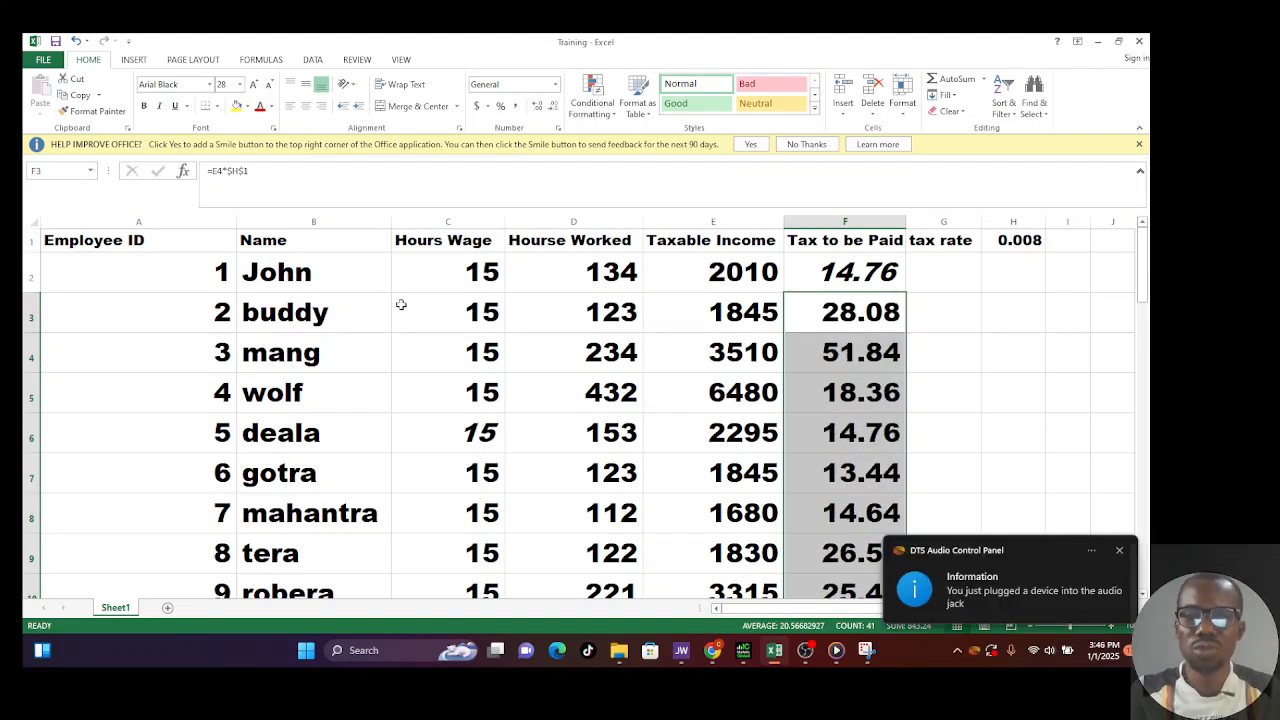
Try to make an H6 reference inserted in the F4 tax formula absolute, and discard the edit
{"action": "double_click", "coordinate": [868, 358]}
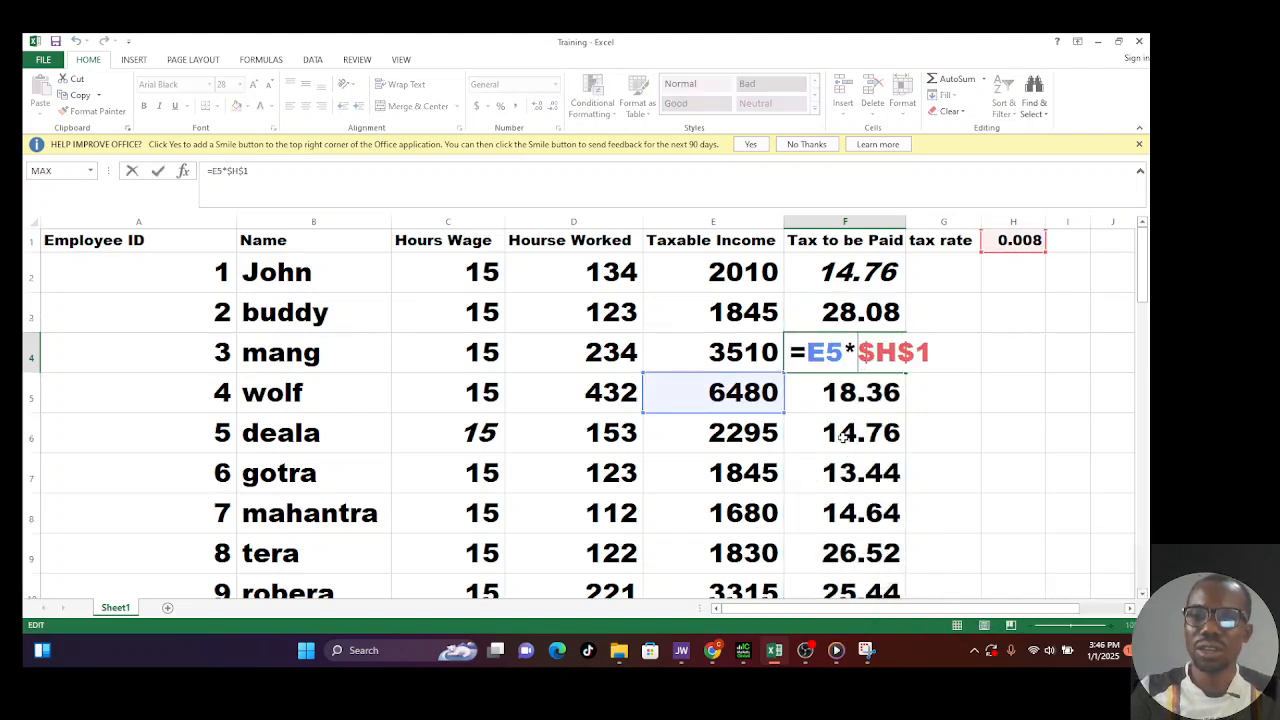
{"action": "left_click", "coordinate": [847, 434]}
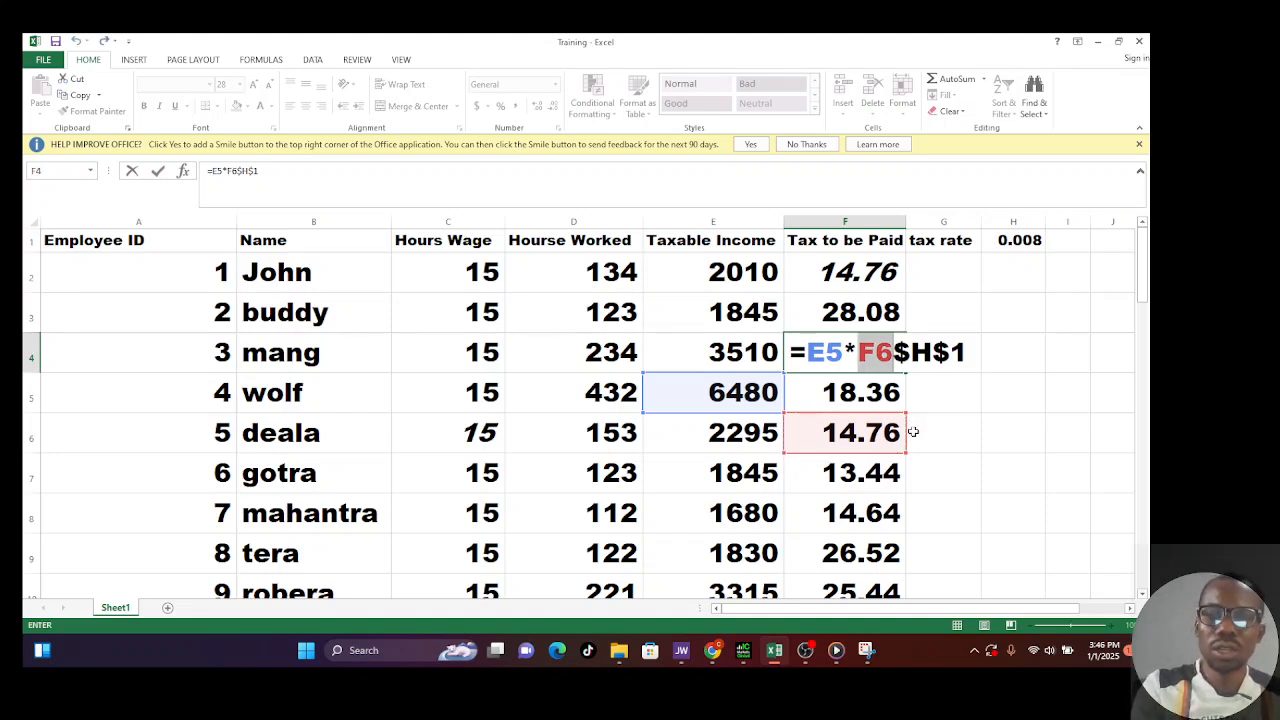
{"action": "left_click", "coordinate": [992, 433]}
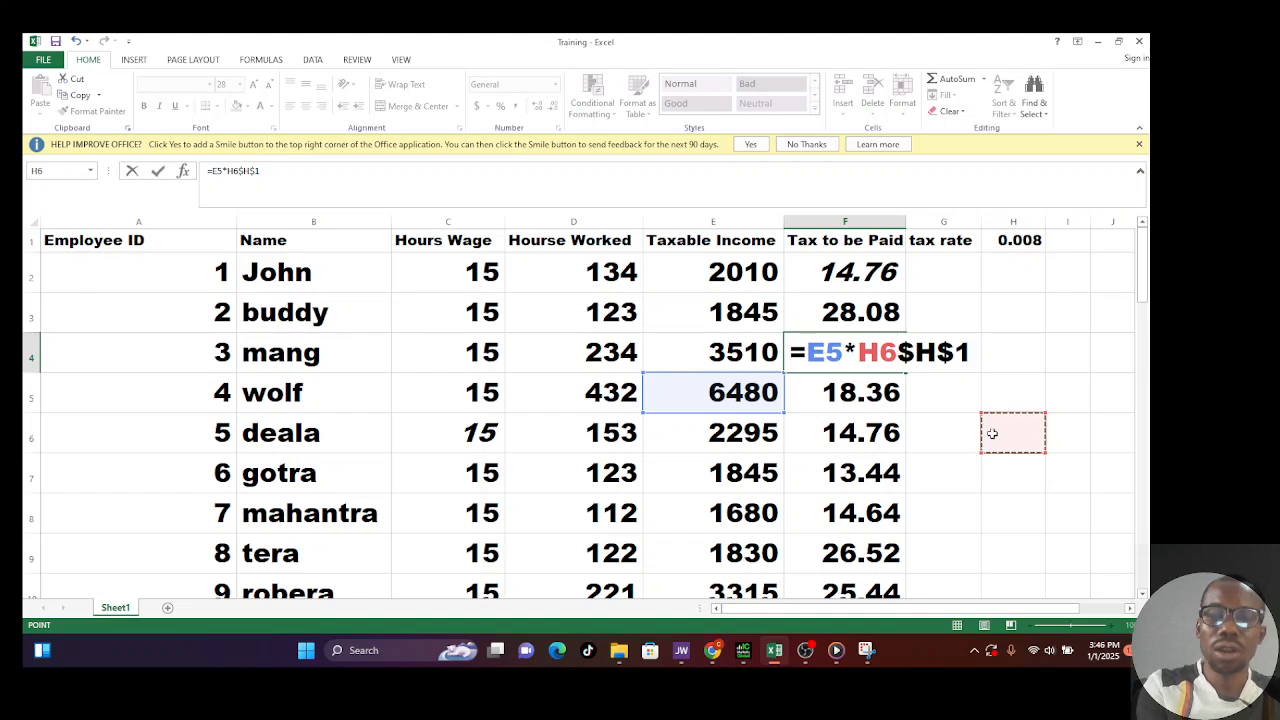
{"action": "key", "text": "F4"}
{"action": "key", "text": "F4"}
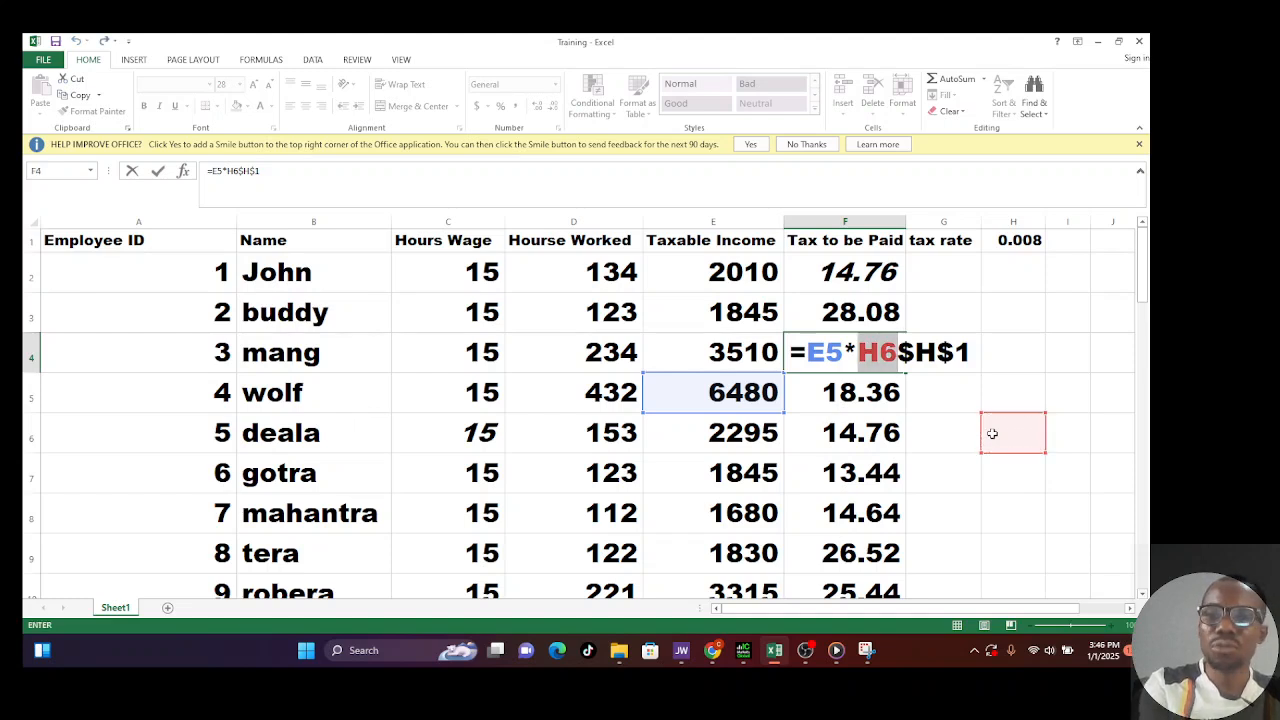
{"action": "key", "text": "F4"}
{"action": "key", "text": "F4"}
{"action": "key", "text": "F4"}
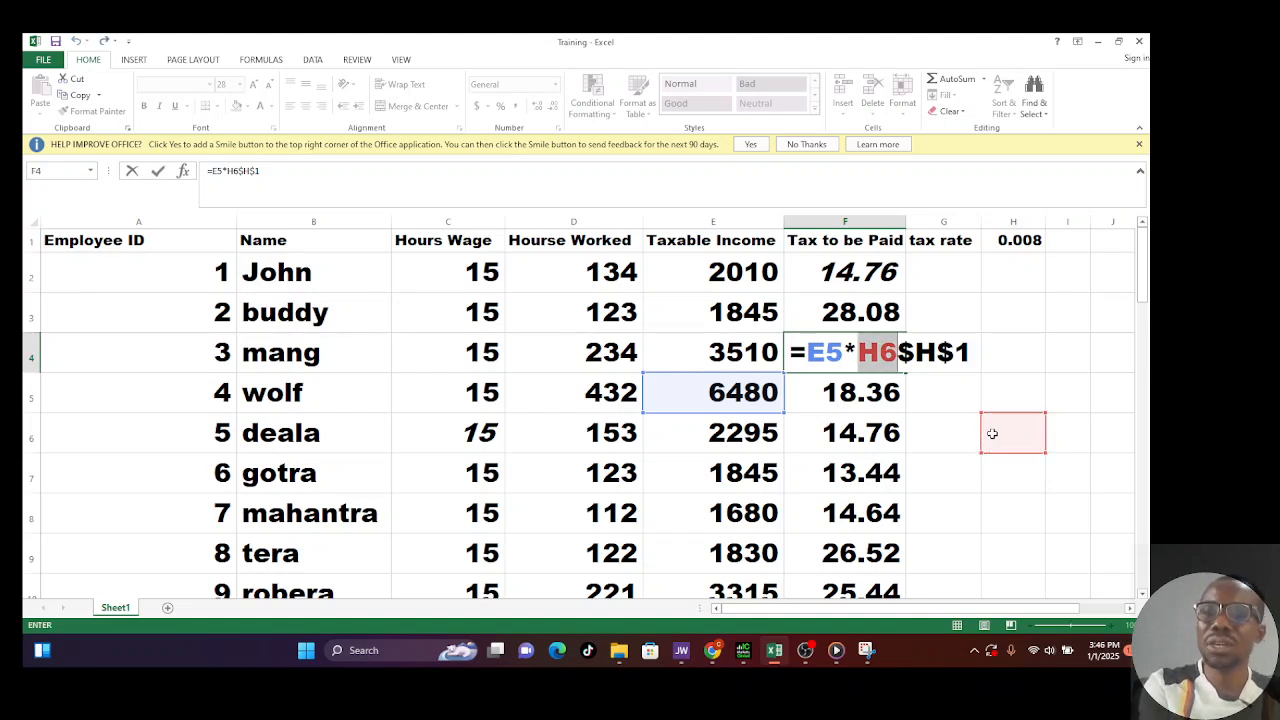
{"action": "left_click", "coordinate": [1038, 341]}
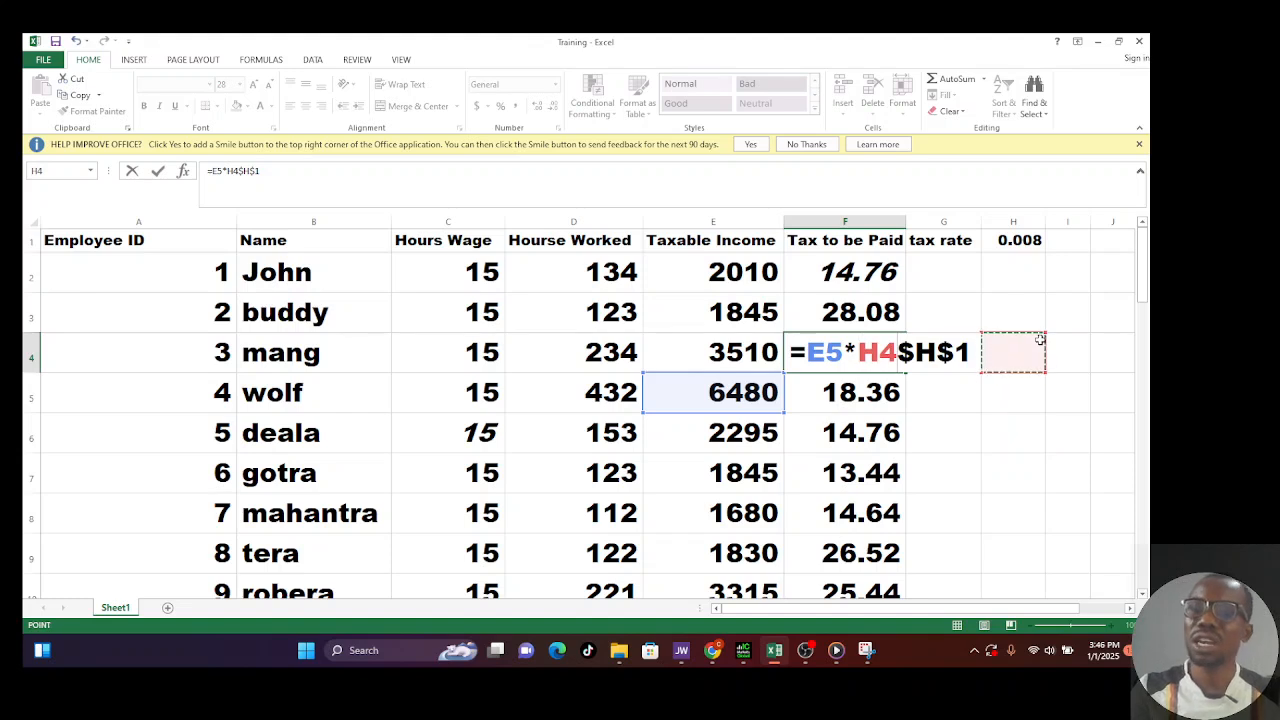
{"action": "left_click", "coordinate": [1004, 393]}
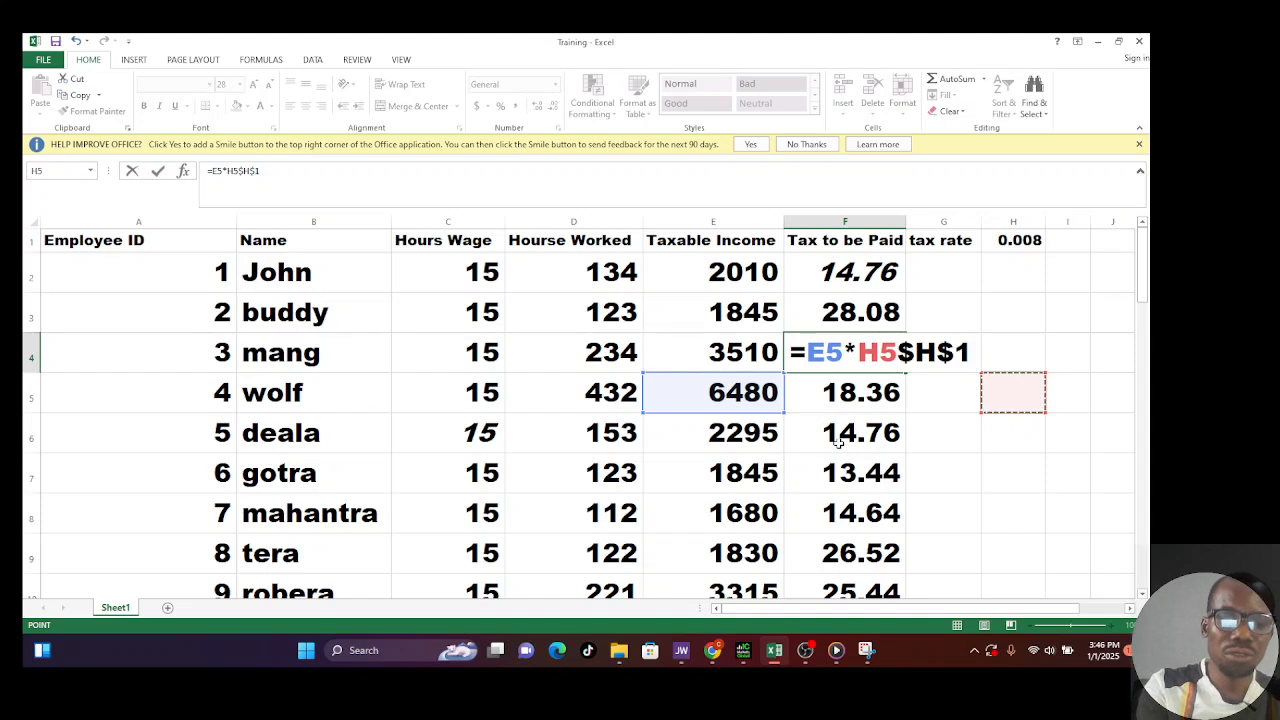
{"action": "key", "text": "Return"}
{"action": "left_click", "coordinate": [988, 423]}
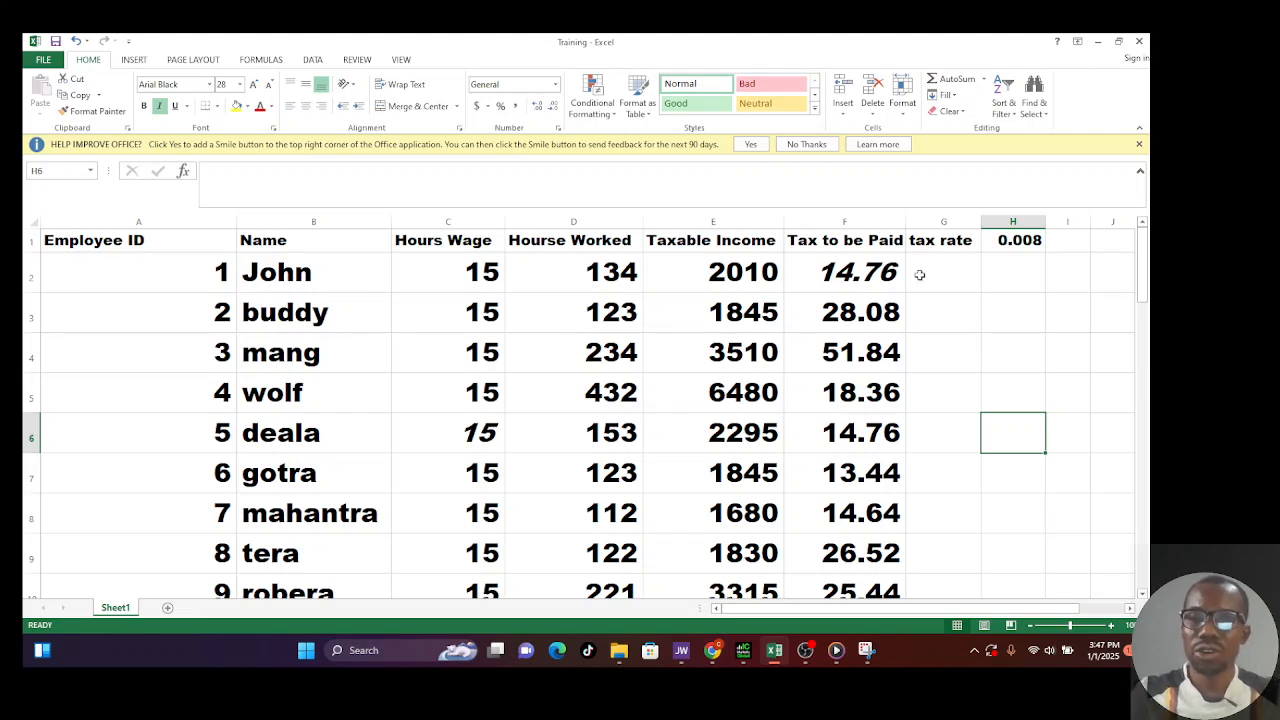
Change the Tax to be Paid formula in F2 to =E3/0 to produce a division by zero
{"action": "left_click", "coordinate": [850, 280]}
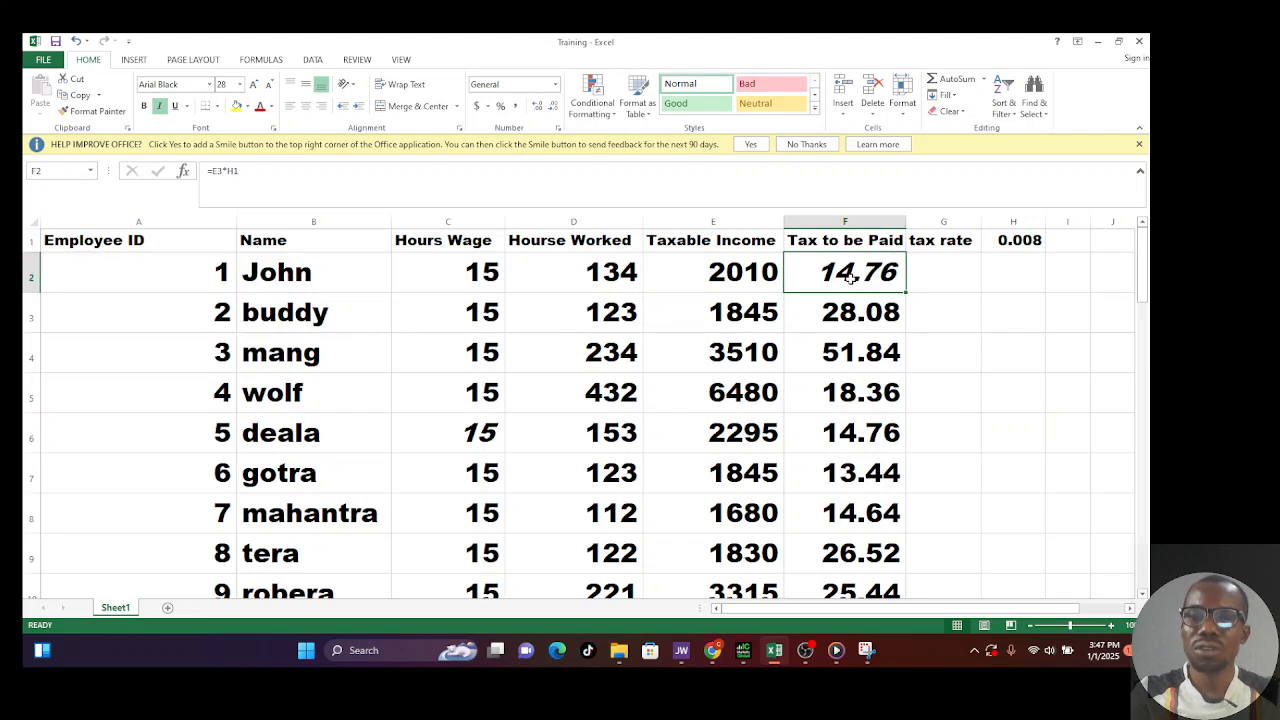
{"action": "double_click", "coordinate": [850, 280]}
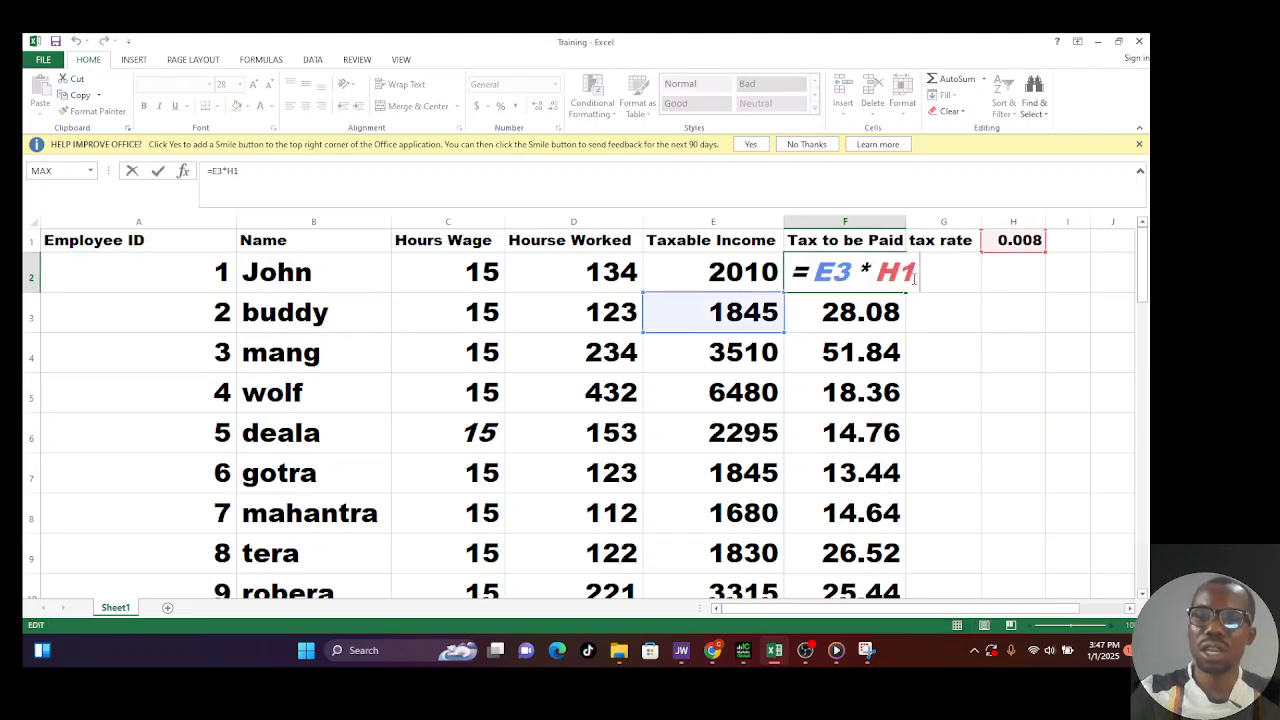
{"action": "key", "text": "BackSpace"}
{"action": "key", "text": "BackSpace"}
{"action": "key", "text": "BackSpace"}
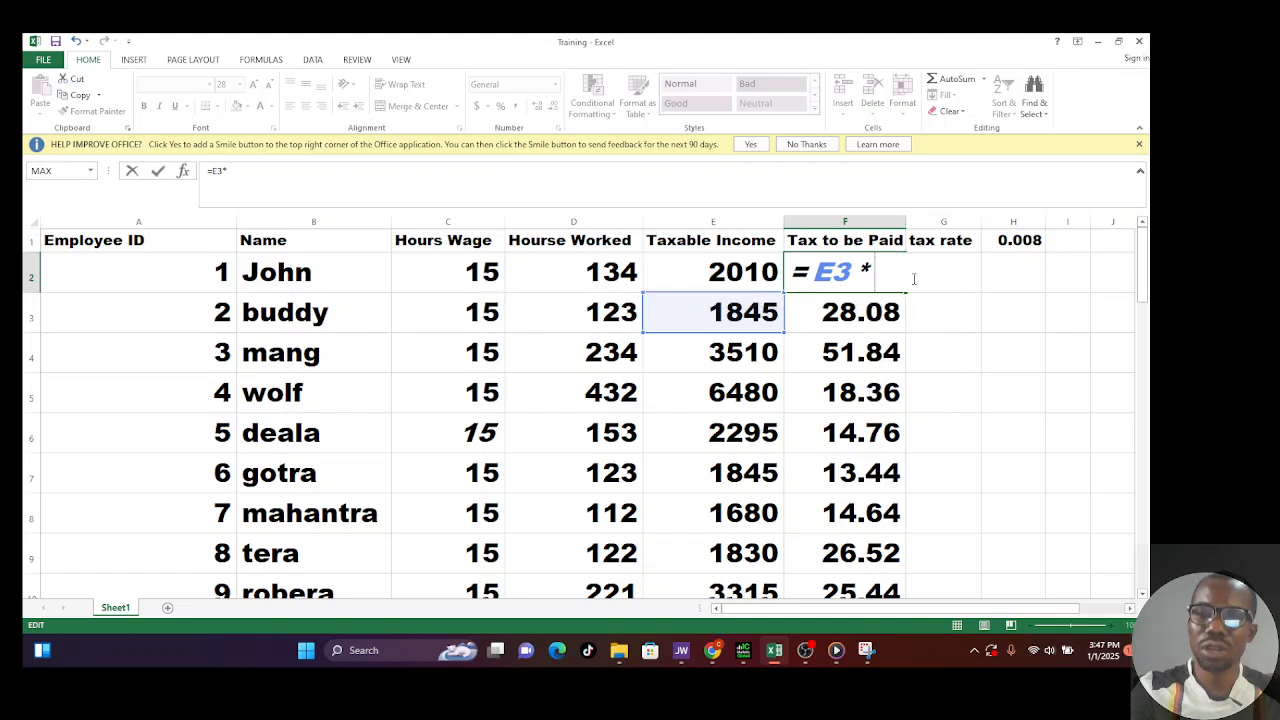
{"action": "type", "text": "/"}
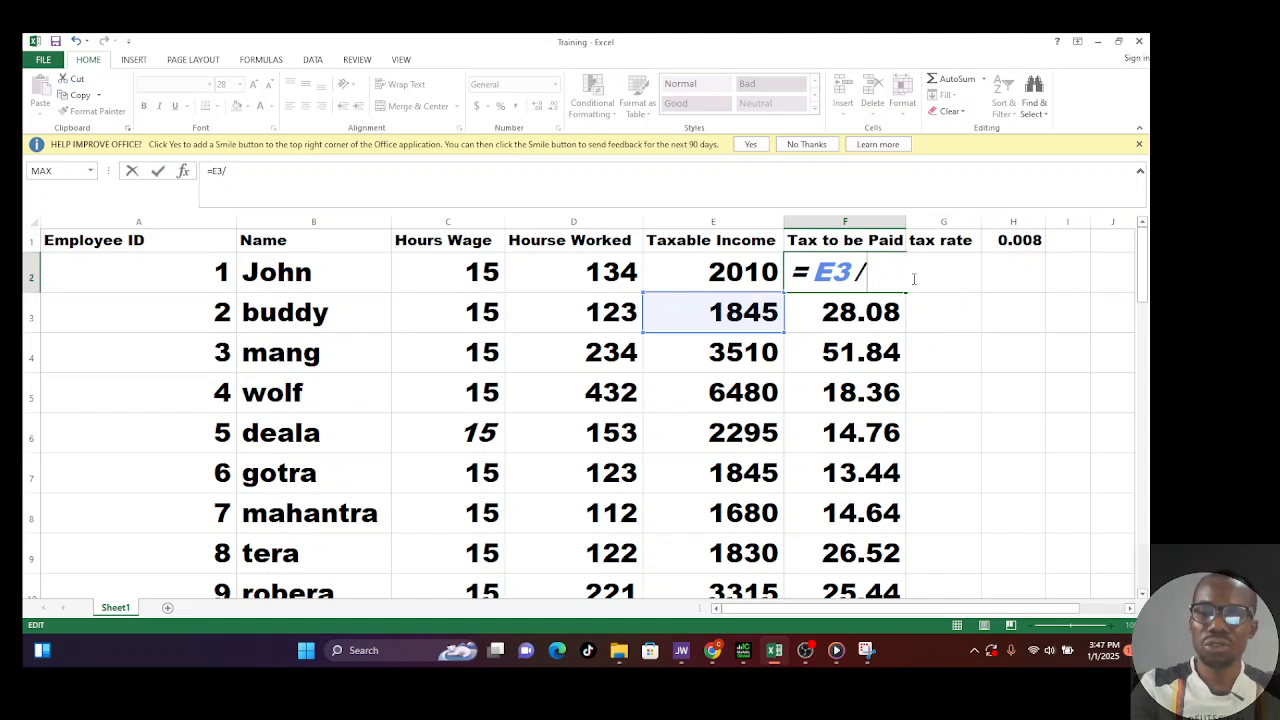
{"action": "type", "text": "0"}
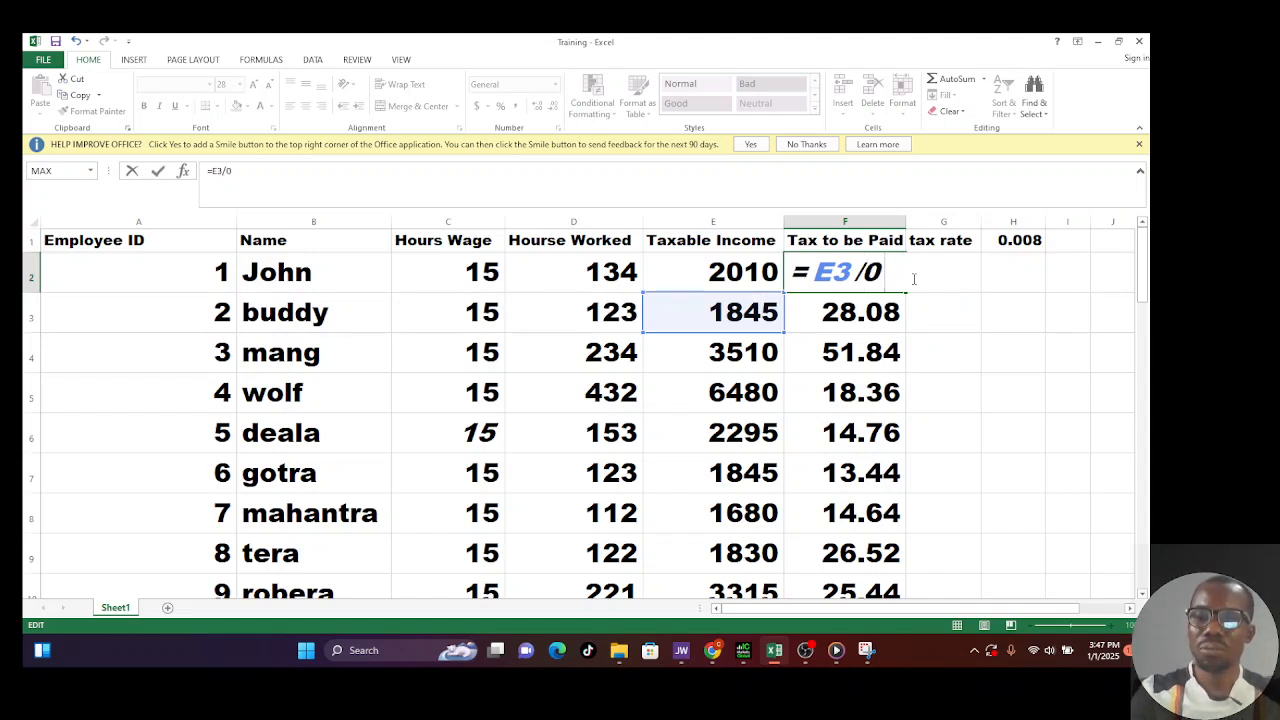
{"action": "key", "text": "Return"}
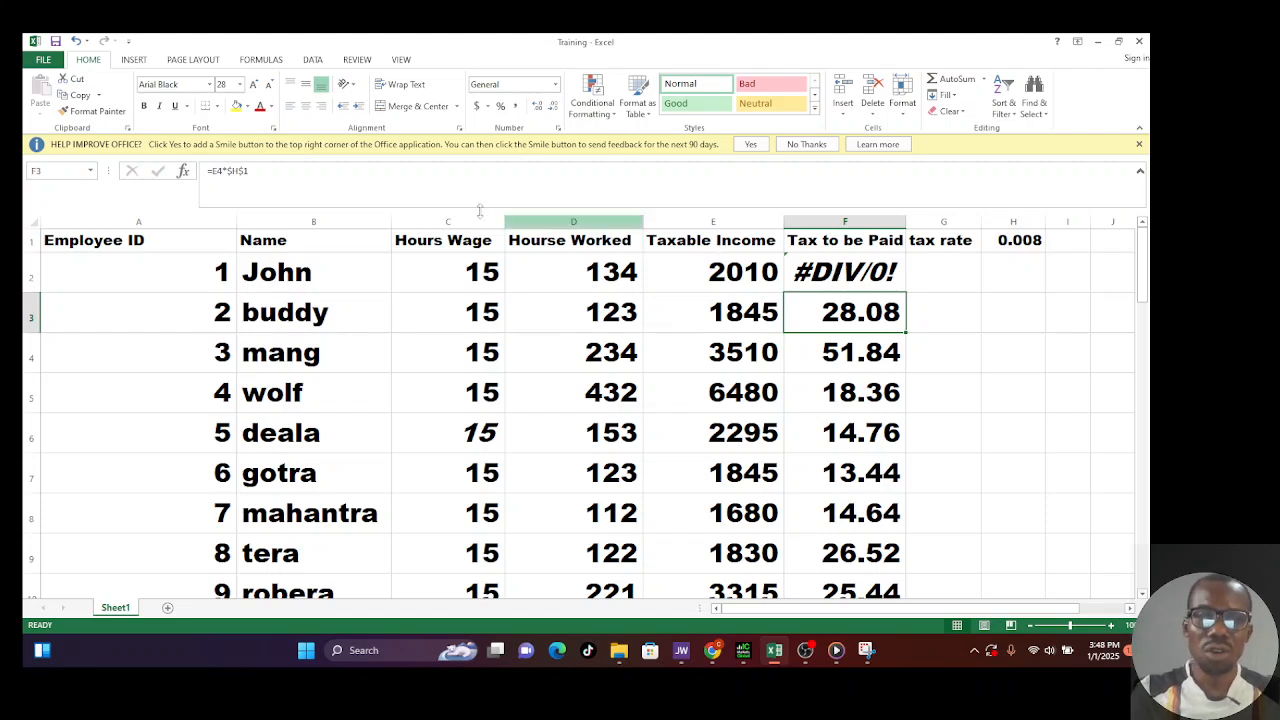
{"action": "left_click", "coordinate": [262, 171]}
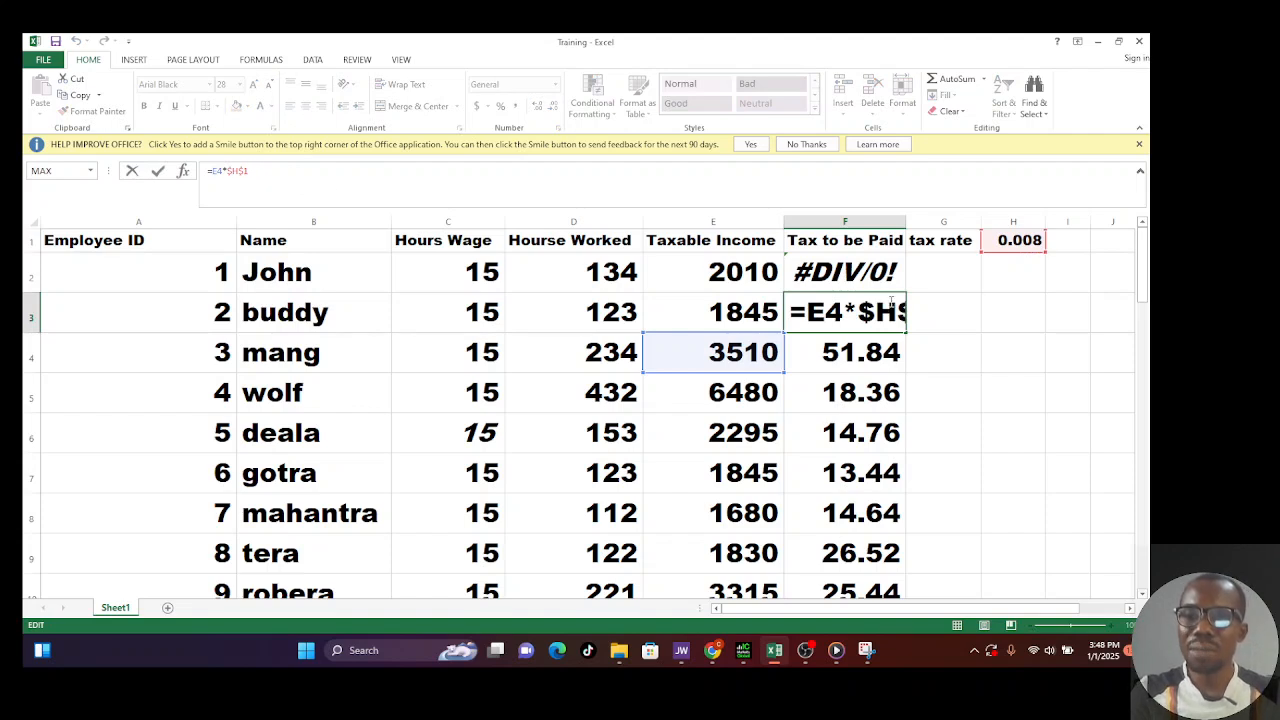
{"action": "left_click_drag", "start_coordinate": [860, 276], "coordinate": [874, 311]}
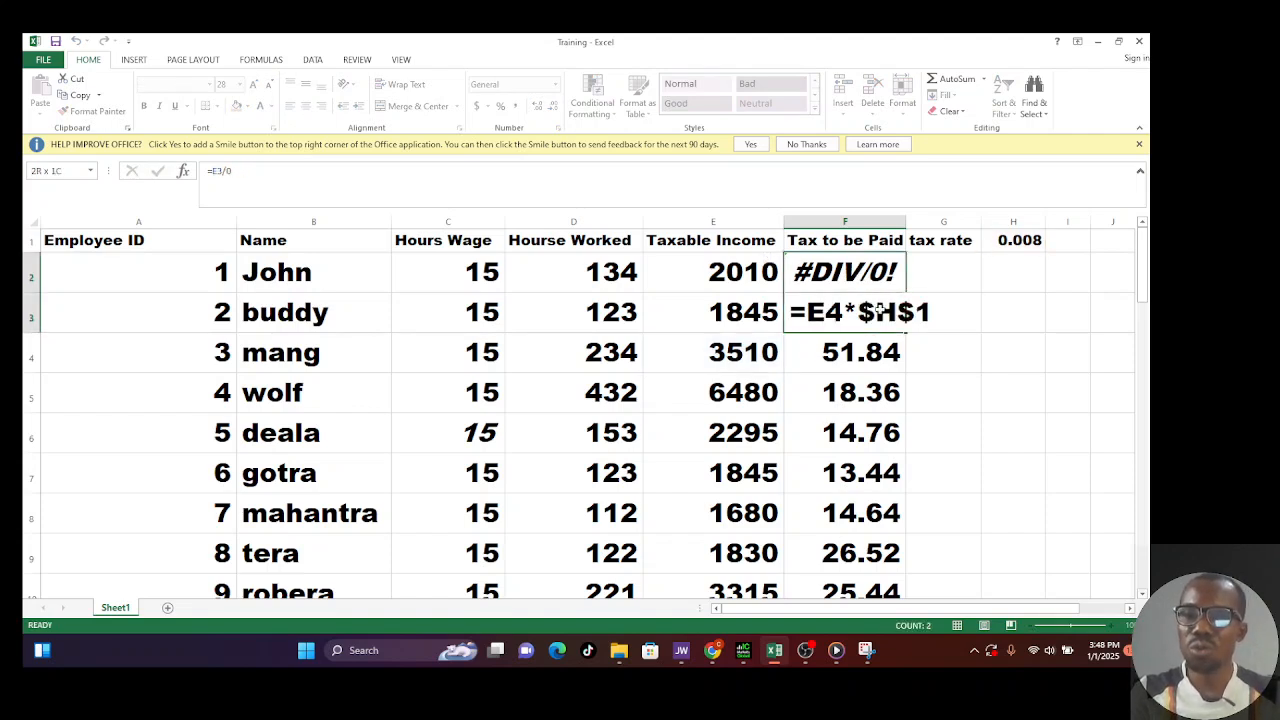
{"action": "left_click", "coordinate": [877, 310]}
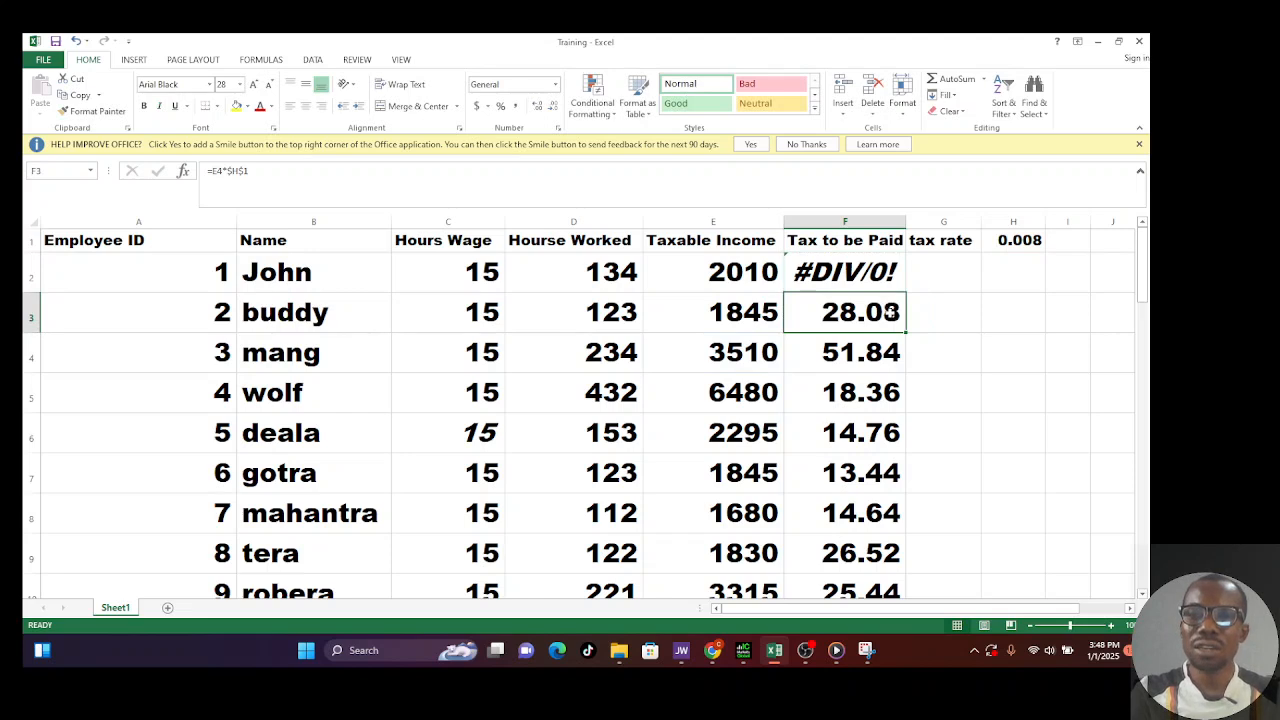
Try to enter the malformed formula =E3/0kggs in F2 and dismiss the formula error
{"action": "double_click", "coordinate": [866, 276]}
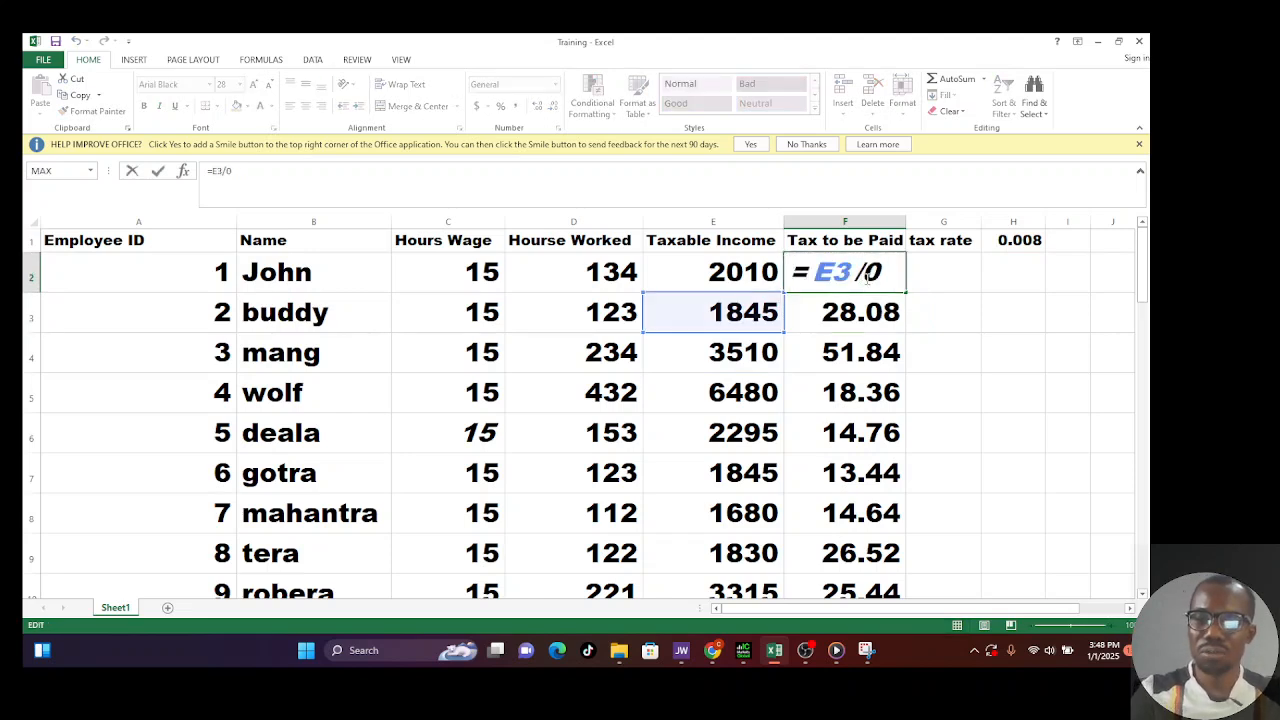
{"action": "key", "text": "Delete"}
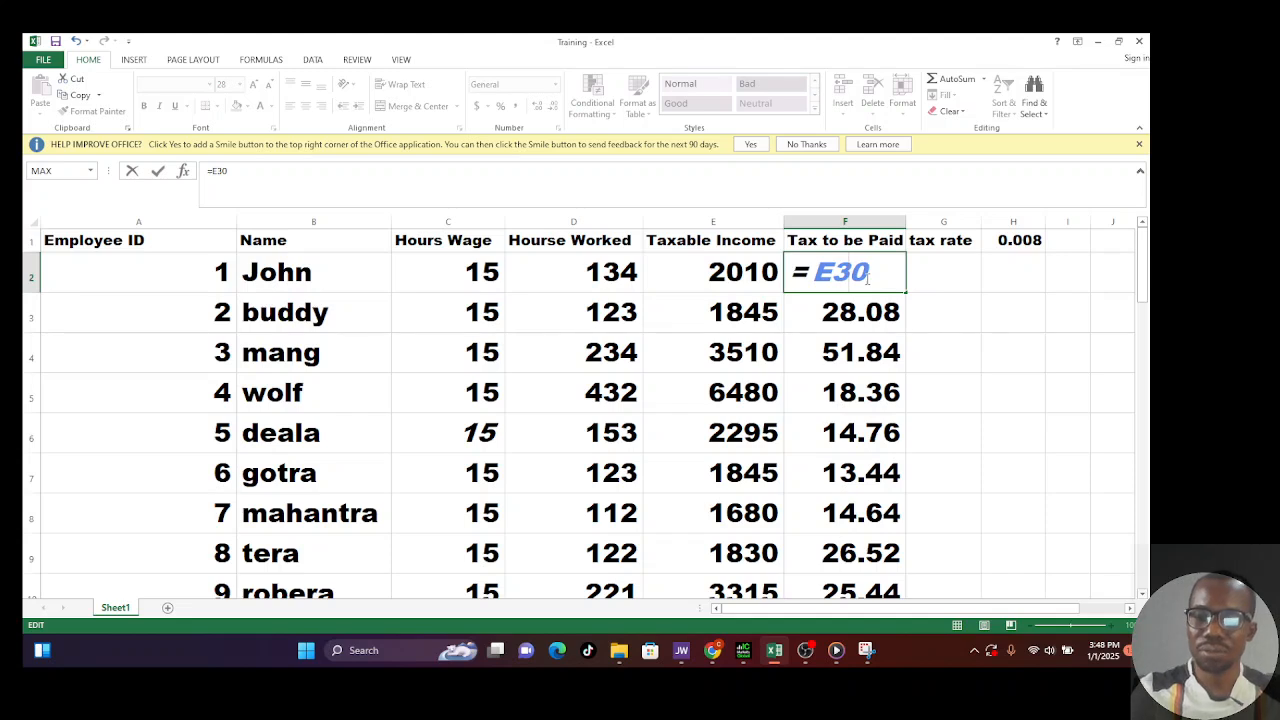
{"action": "type", "text": "/0"}
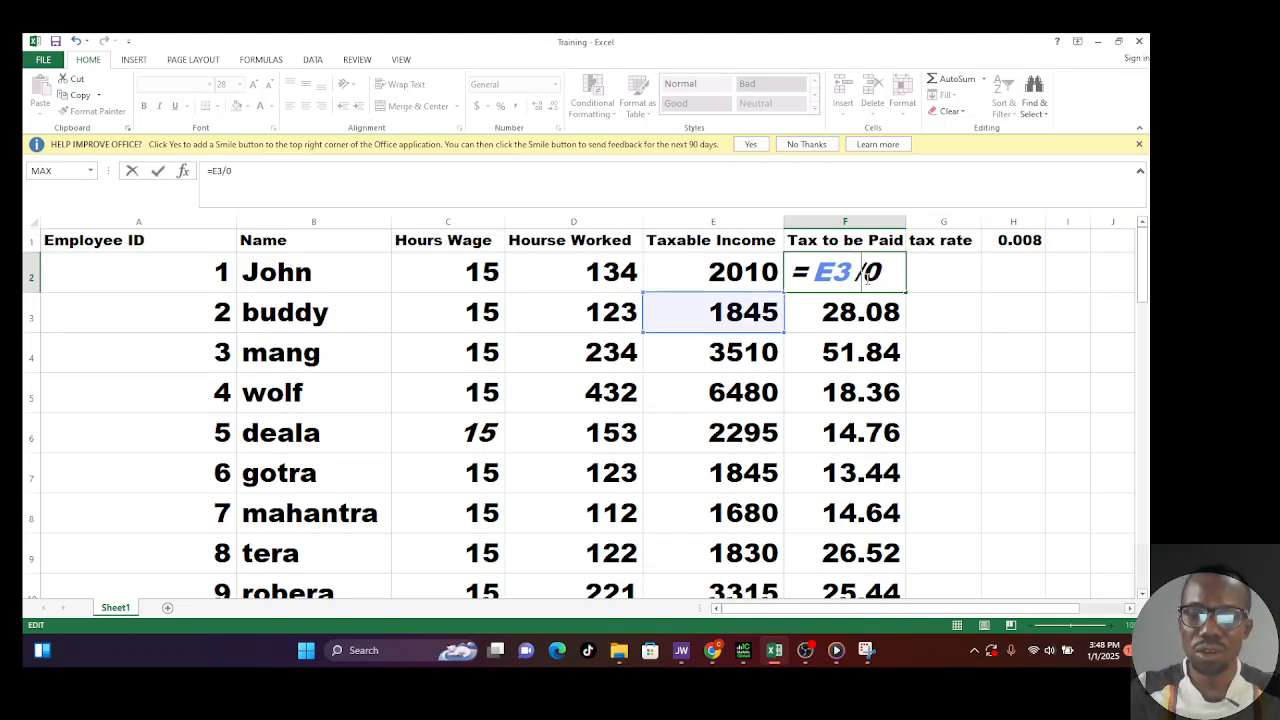
{"action": "type", "text": "k"}
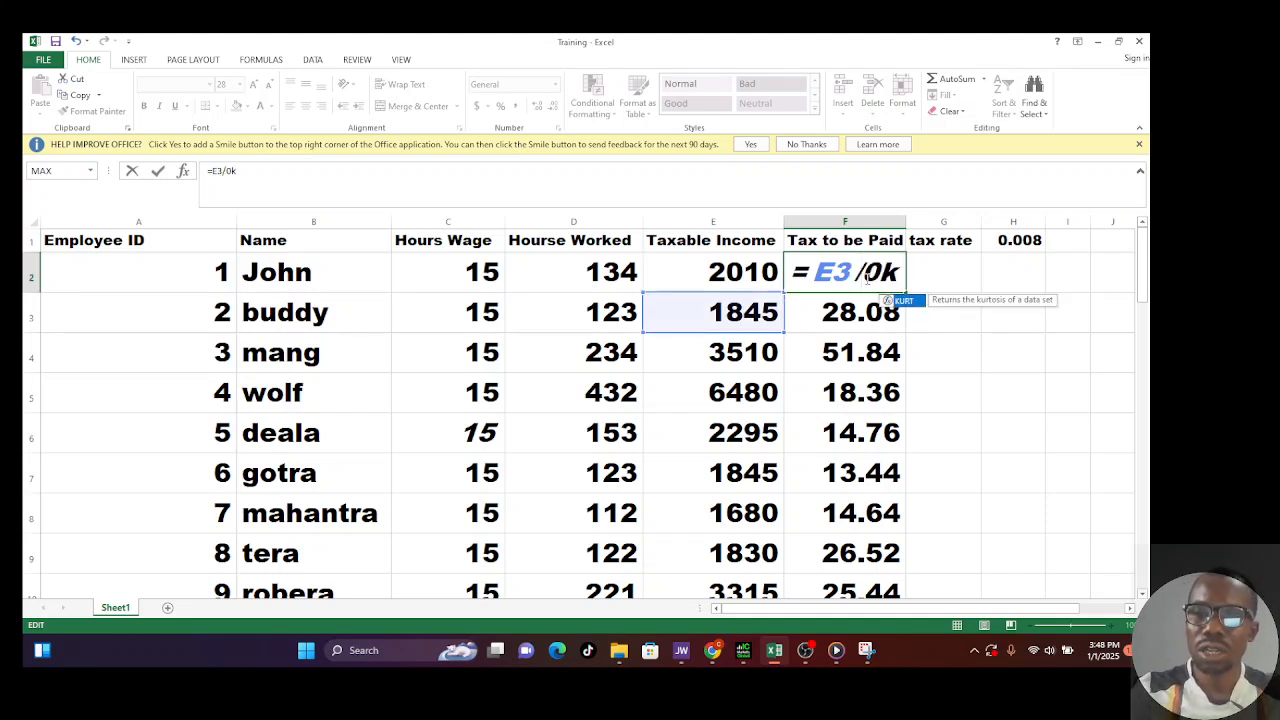
{"action": "type", "text": "ggs"}
{"action": "key", "text": "Return"}
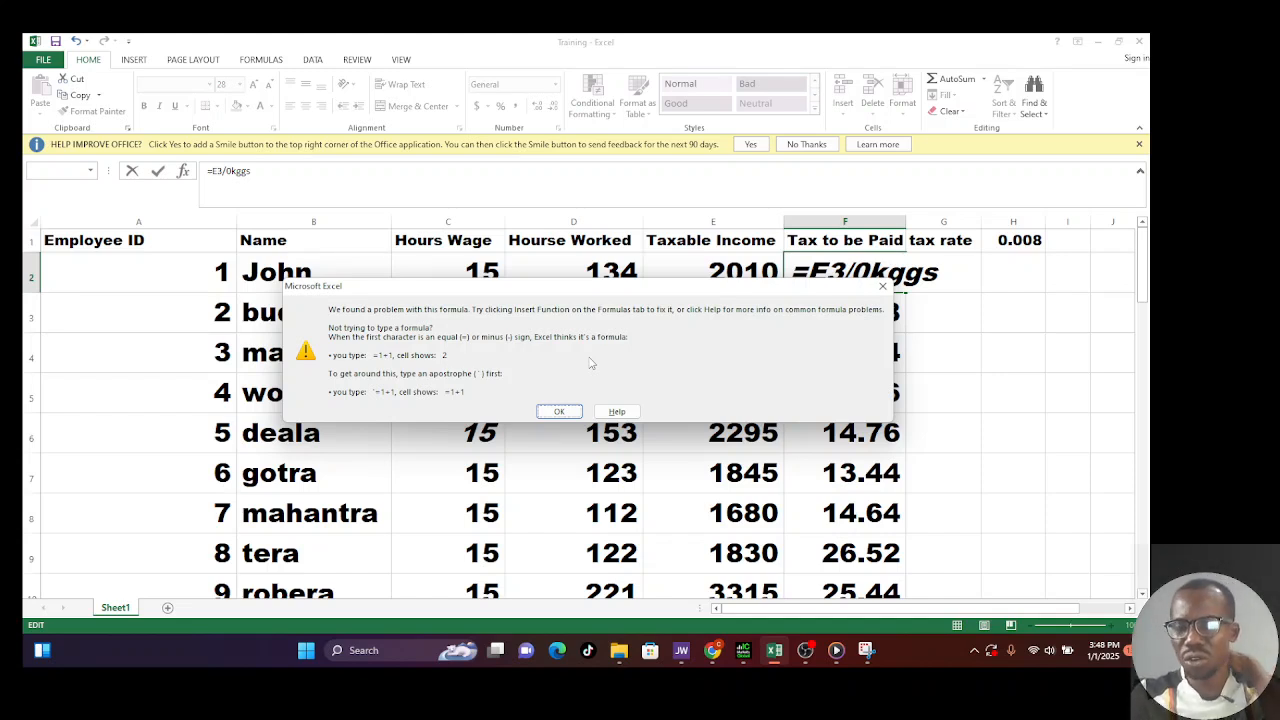
{"action": "left_click", "coordinate": [559, 411]}
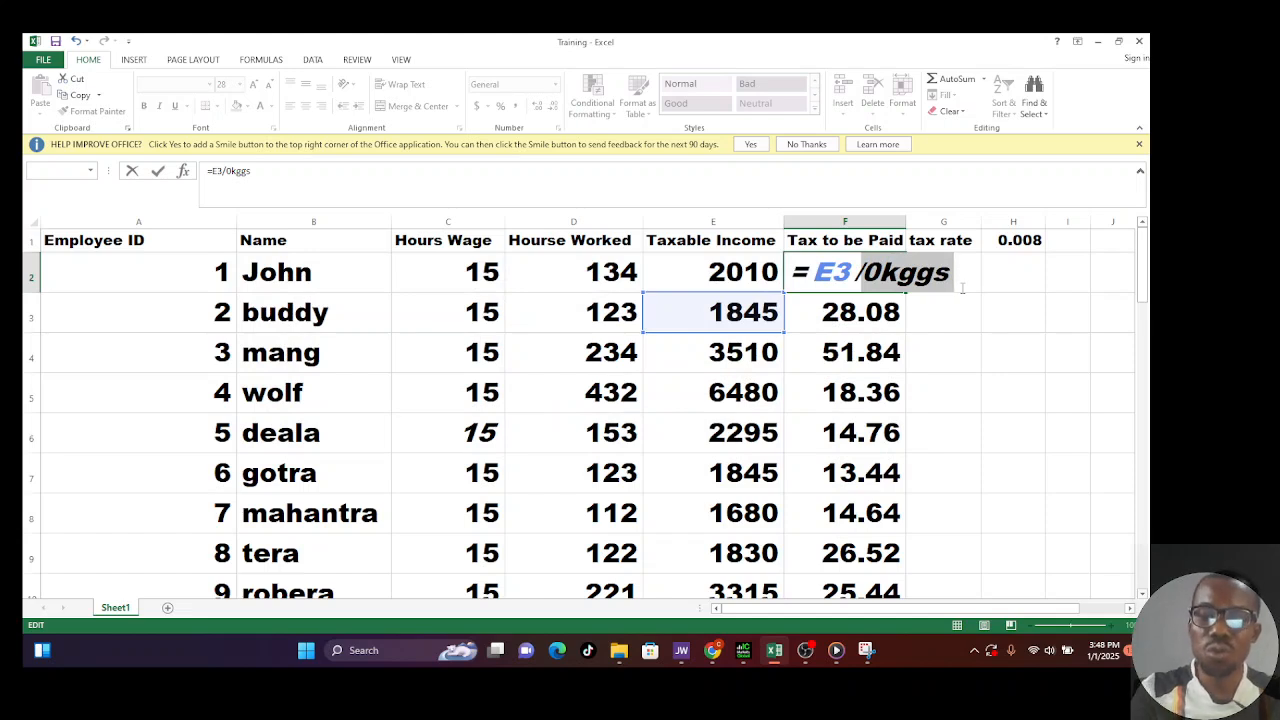
Remove the whole formula from F2, leaving the cell empty
{"action": "key", "text": "BackSpace"}
{"action": "key", "text": "BackSpace"}
{"action": "key", "text": "BackSpace"}
{"action": "key", "text": "BackSpace"}
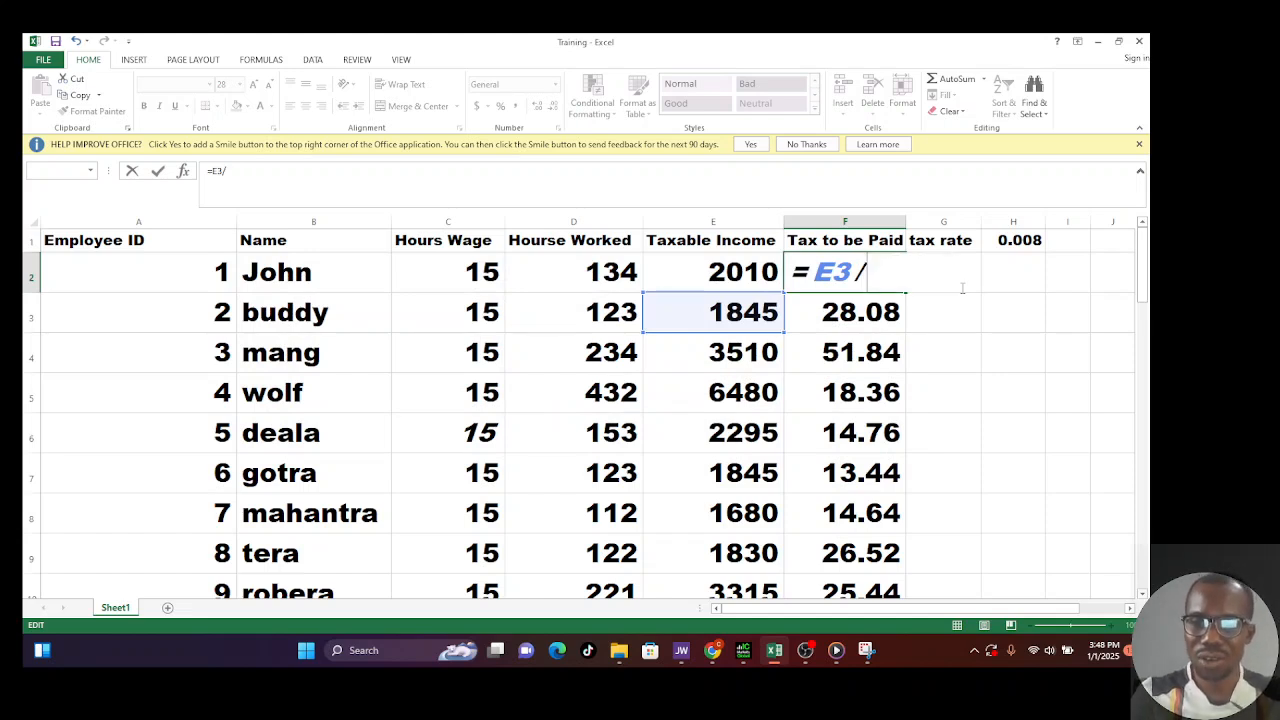
{"action": "key", "text": "BackSpace"}
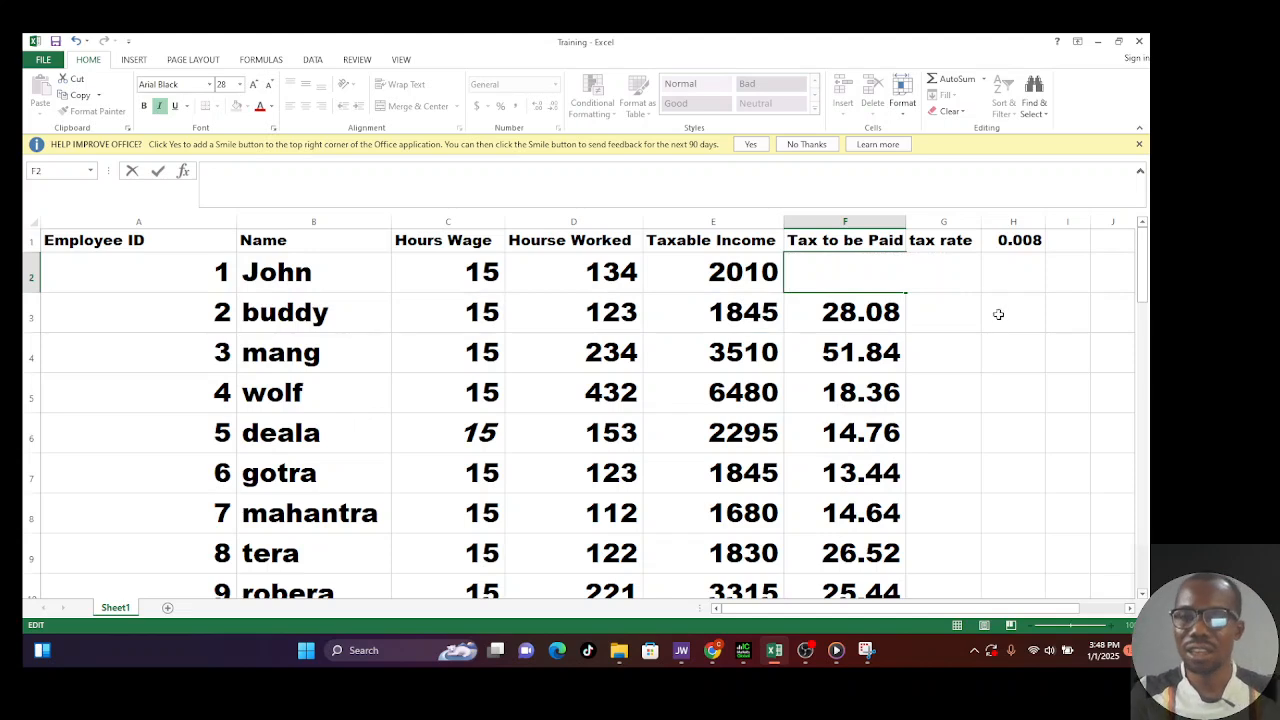
{"action": "left_click", "coordinate": [969, 316]}
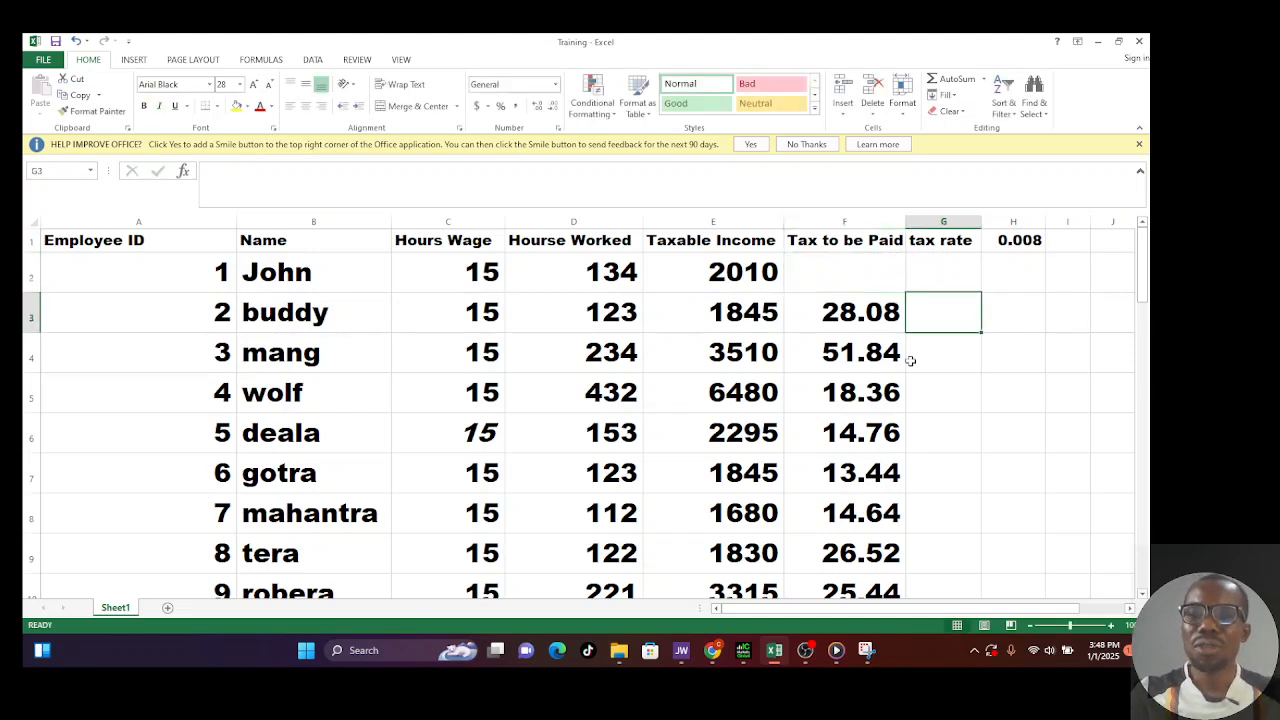
Copy the absolute-reference tax formula from F3 into F2
{"action": "left_click", "coordinate": [847, 313]}
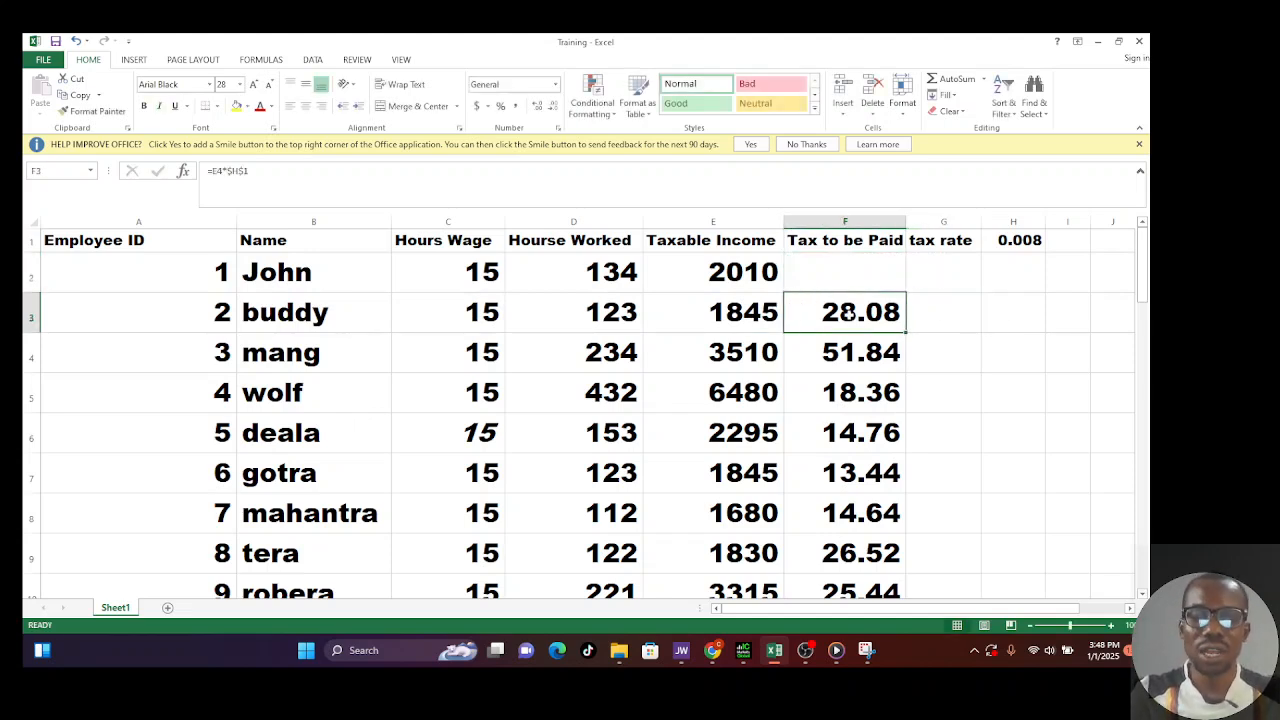
{"action": "key", "text": "ctrl+c"}
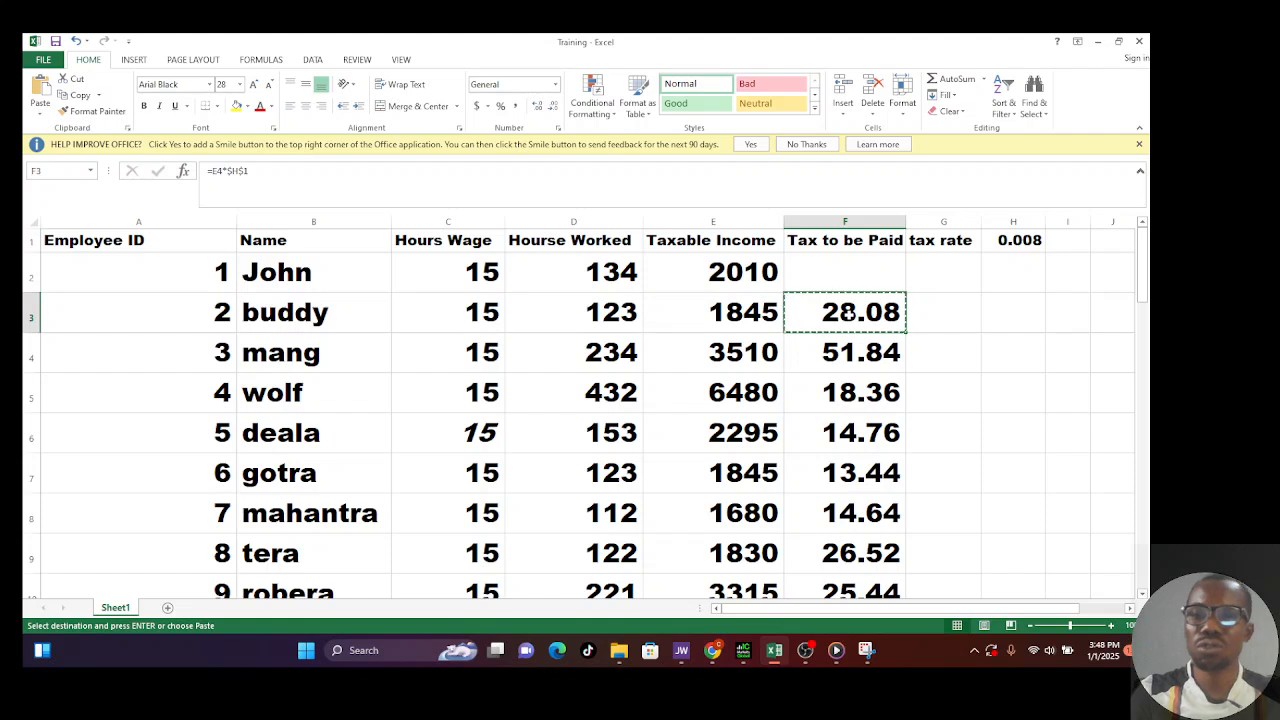
{"action": "left_click", "coordinate": [837, 270]}
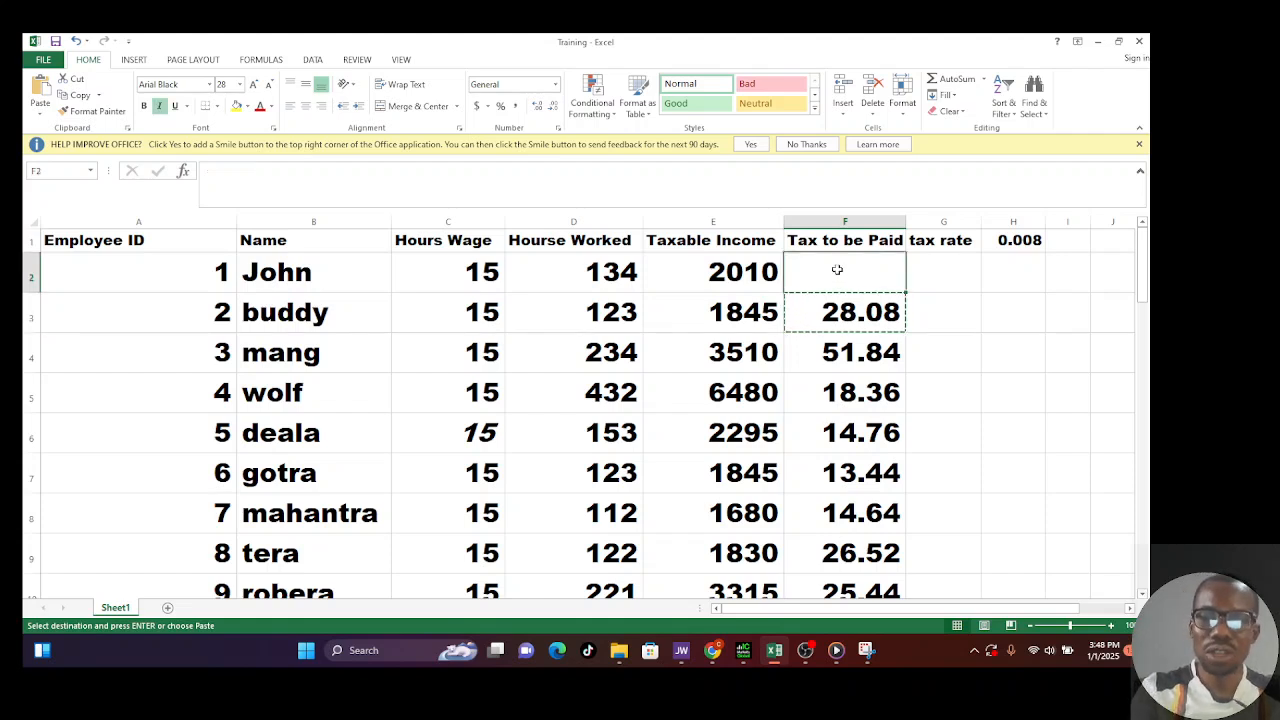
{"action": "key", "text": "ctrl+v"}
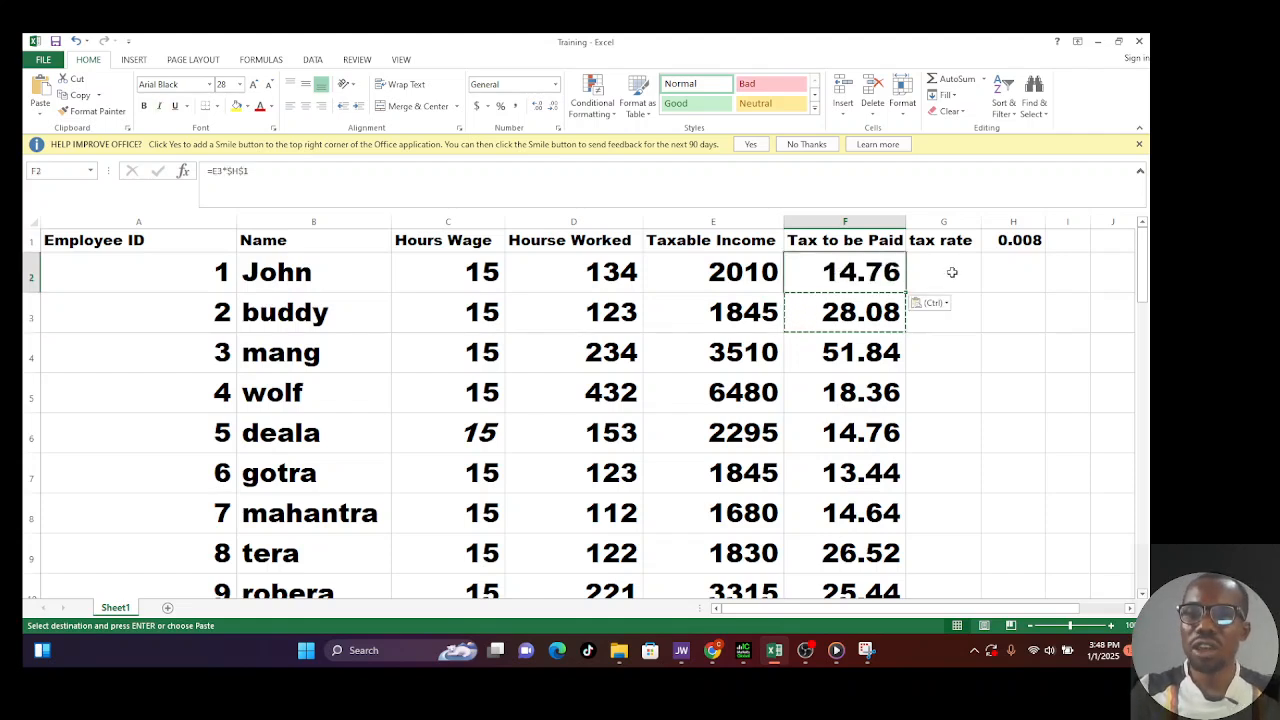
{"action": "left_click", "coordinate": [1020, 315]}
{"action": "key", "text": "Escape"}
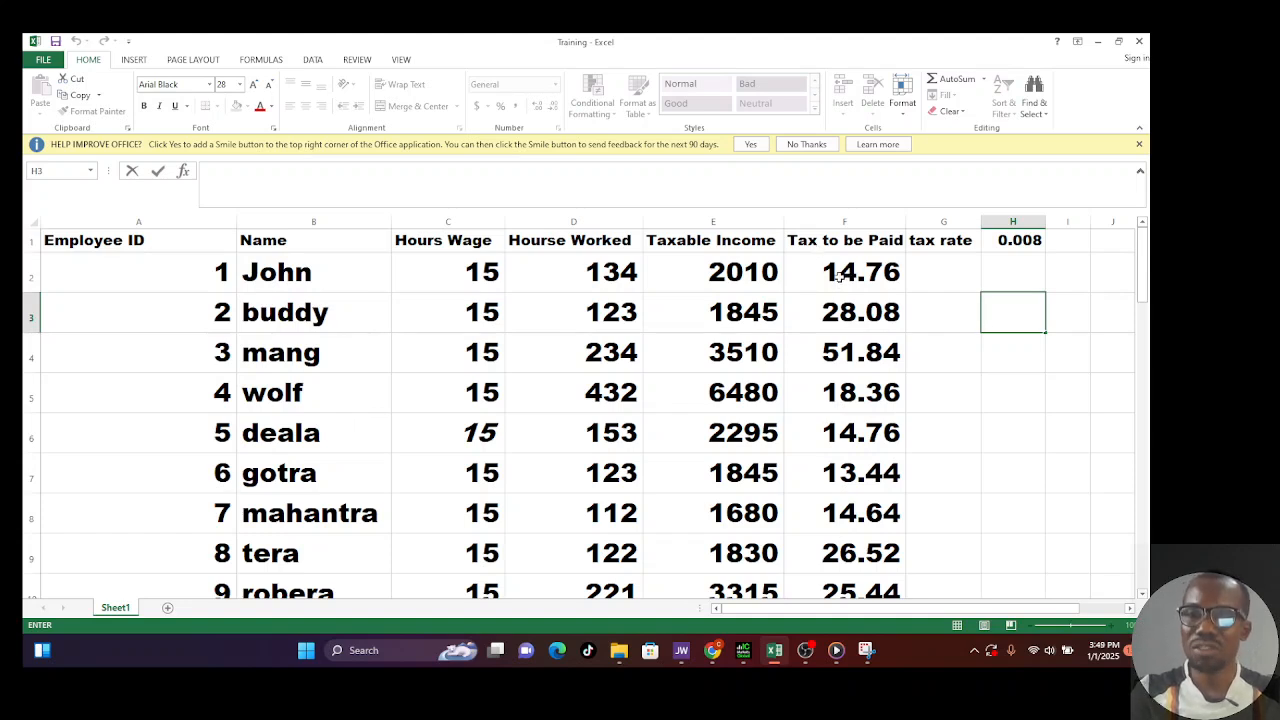
Define the name taxesownd for the Tax to be Paid cells F2:F41
{"action": "left_click", "coordinate": [838, 276]}
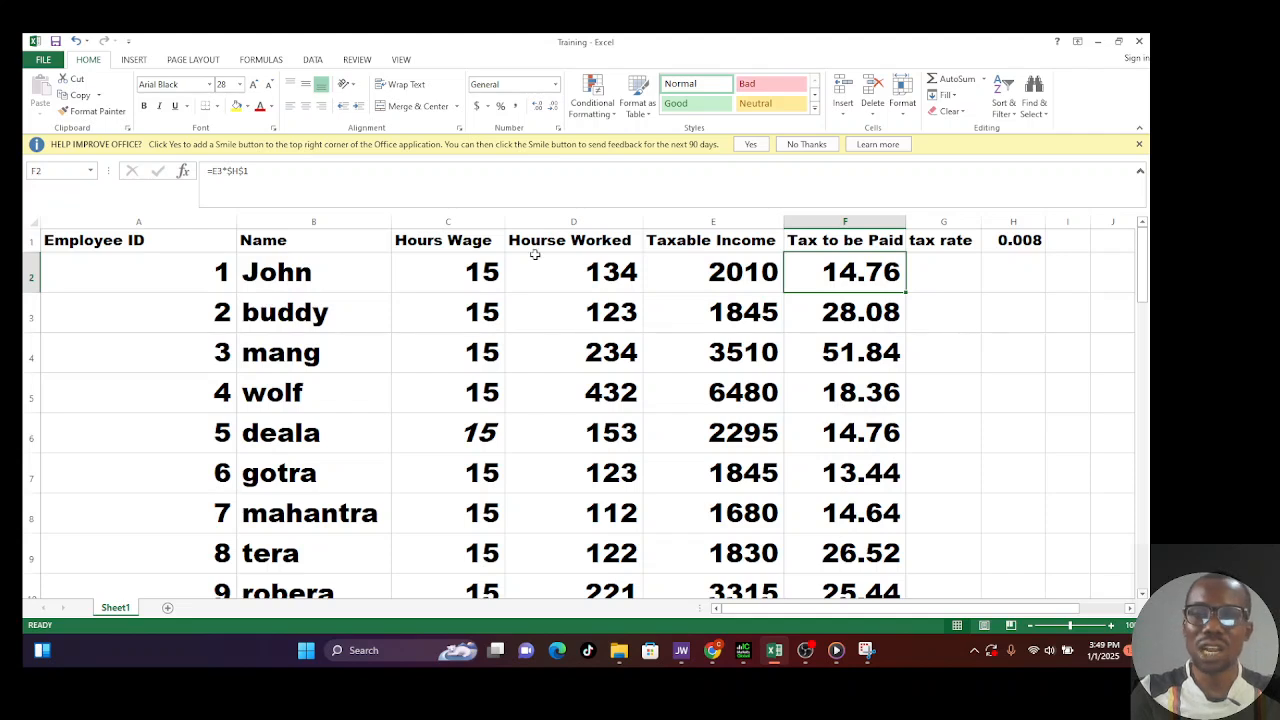
{"action": "left_click_drag", "start_coordinate": [862, 279], "coordinate": [893, 558]}
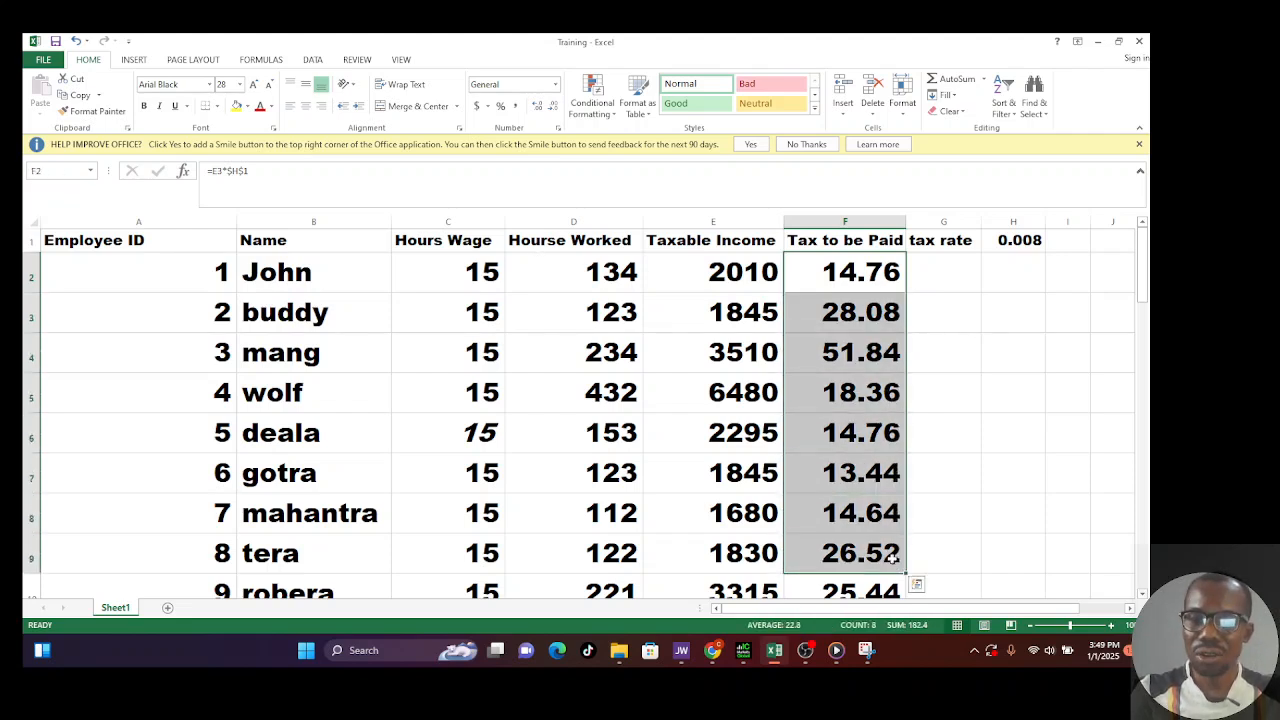
{"action": "left_click", "coordinate": [1027, 464]}
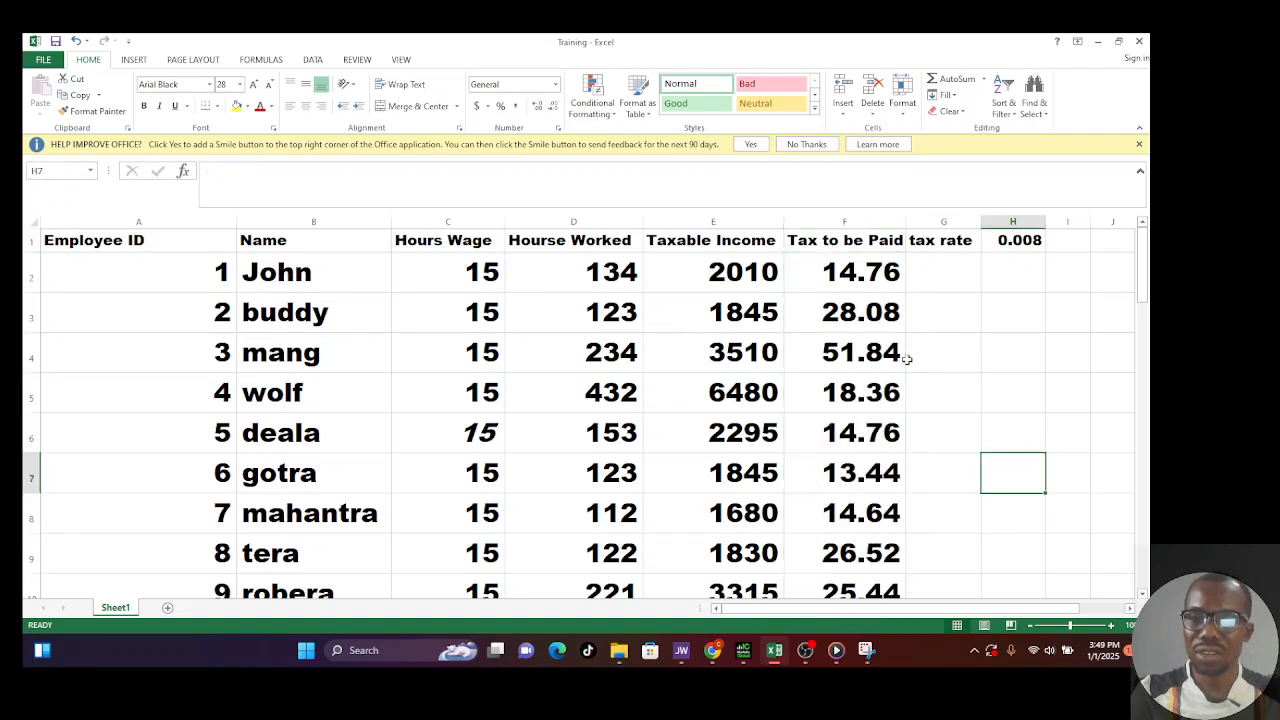
{"action": "left_click_drag", "start_coordinate": [846, 280], "coordinate": [904, 569]}
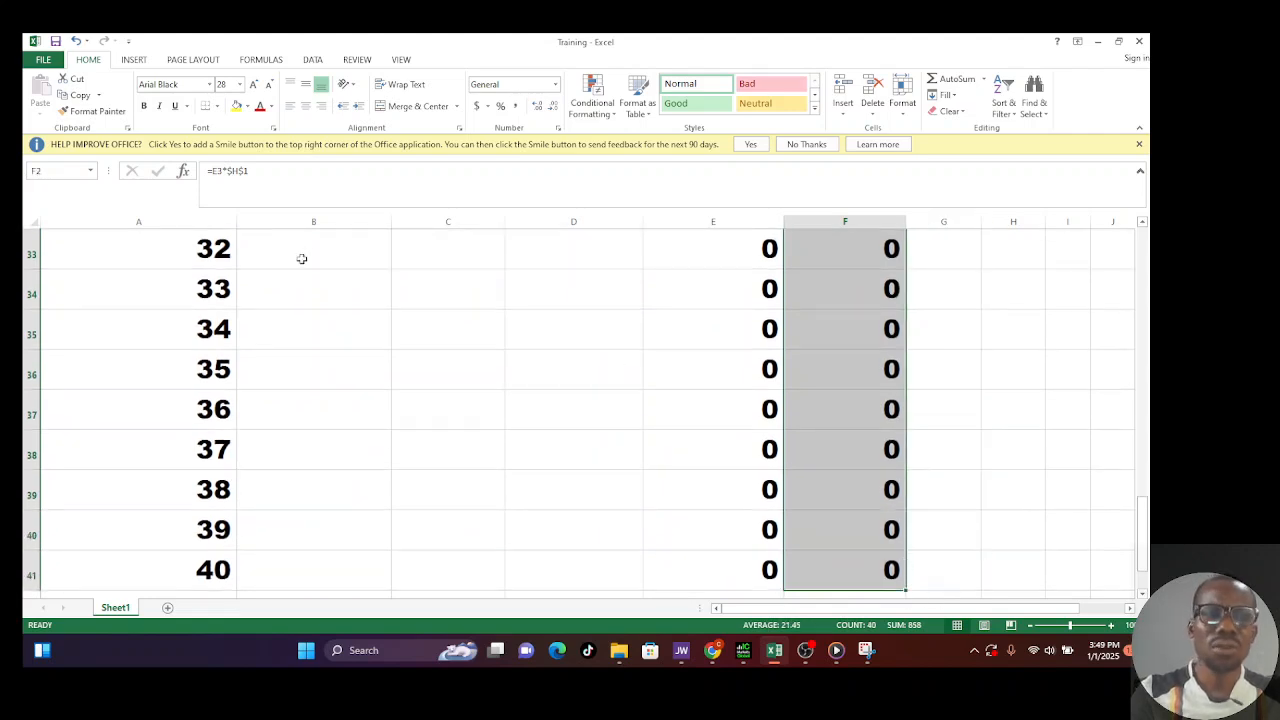
{"action": "left_click", "coordinate": [51, 172]}
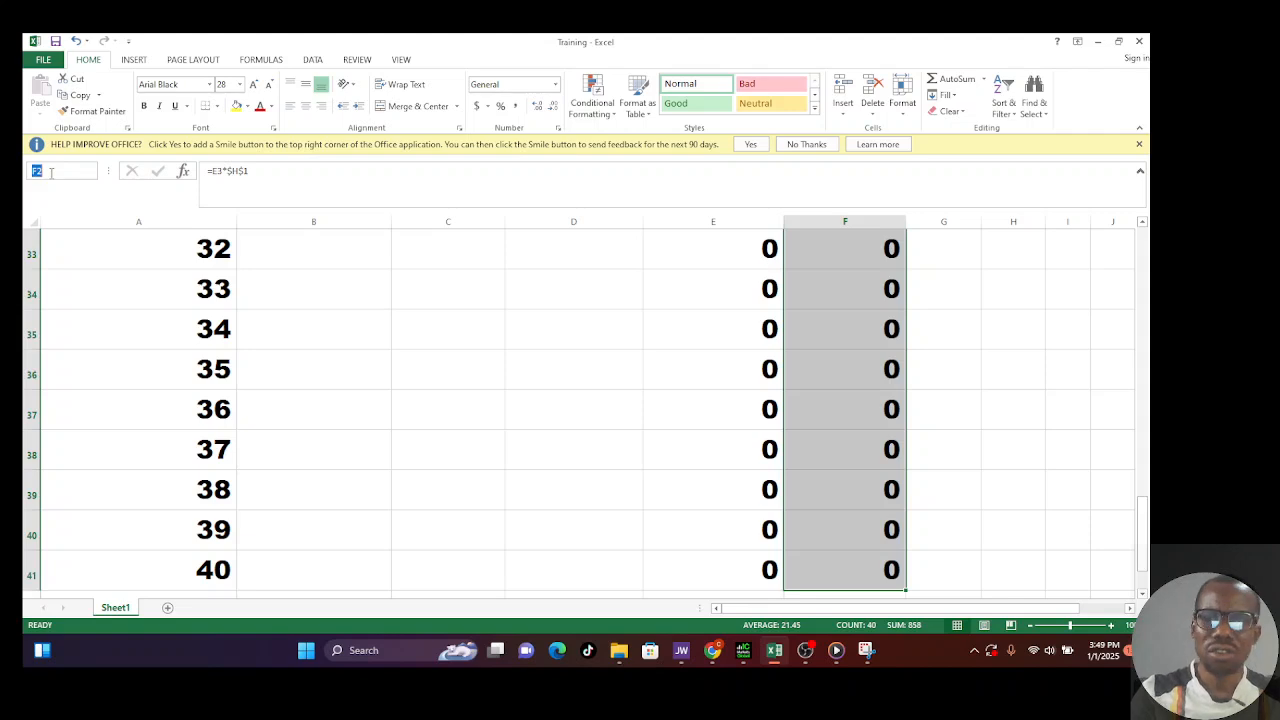
{"action": "key", "text": "BackSpace"}
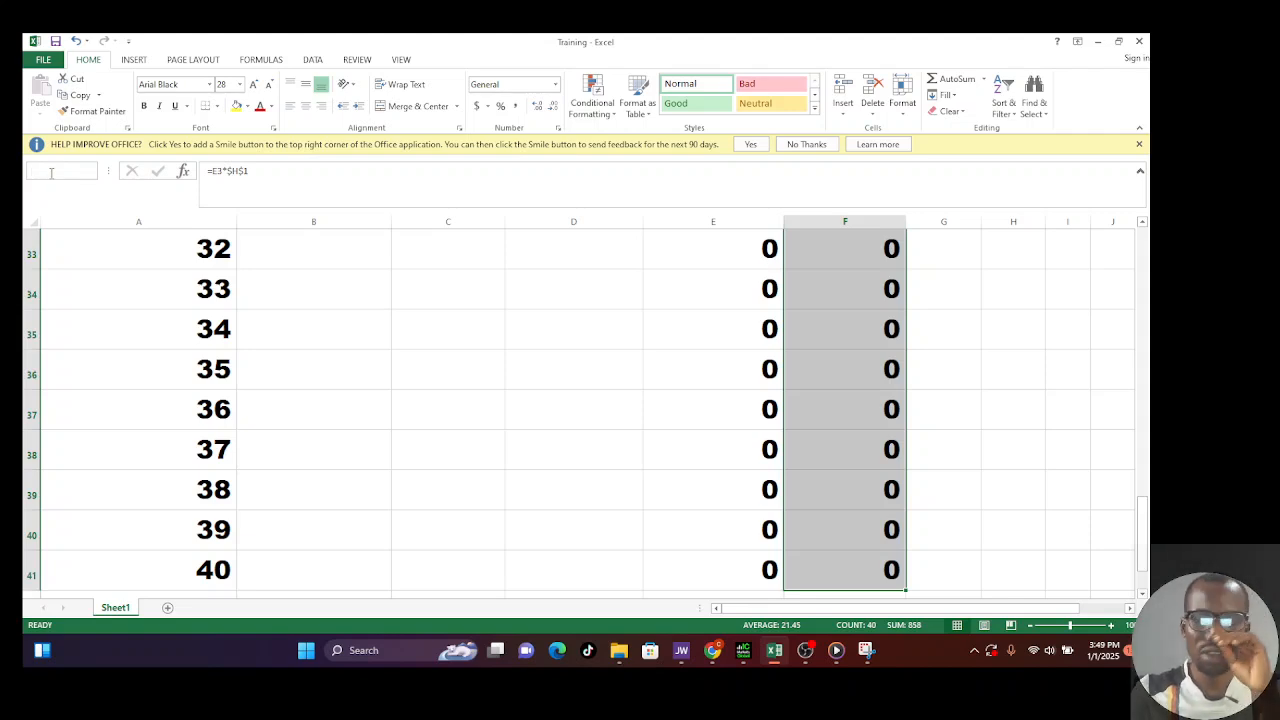
{"action": "type", "text": "taxes"}
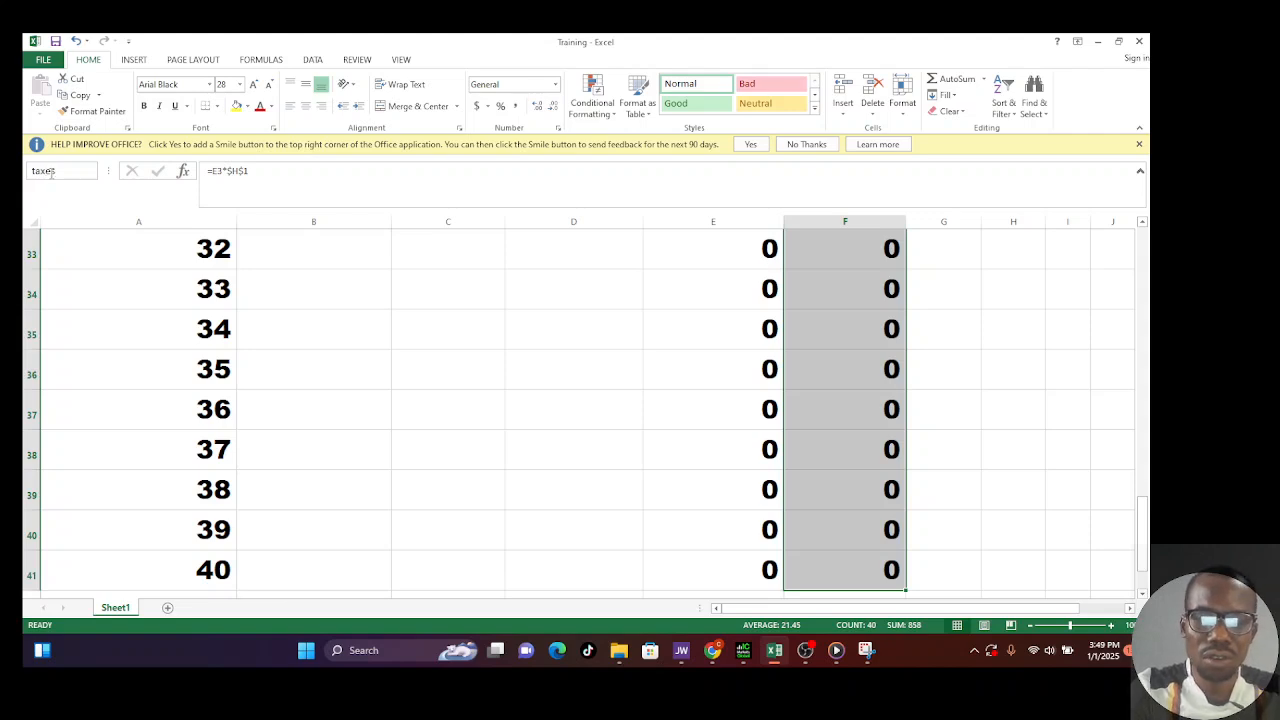
{"action": "type", "text": "ownd"}
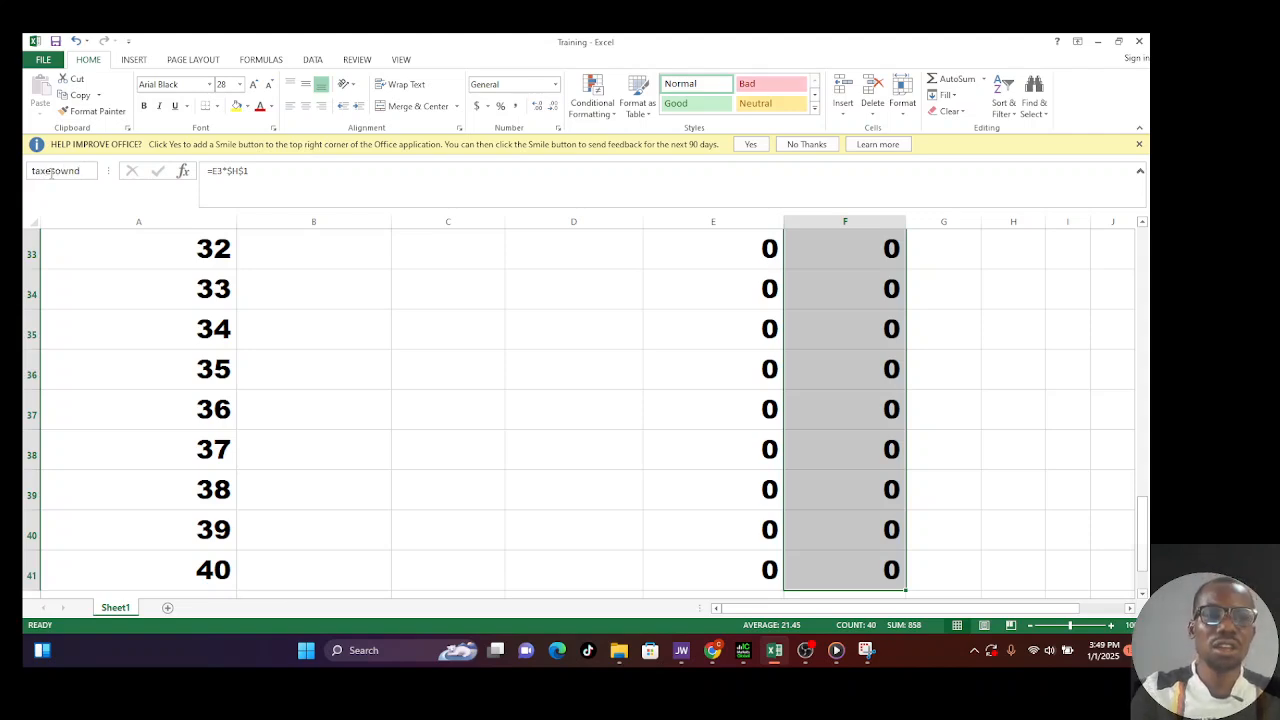
{"action": "key", "text": "Return"}
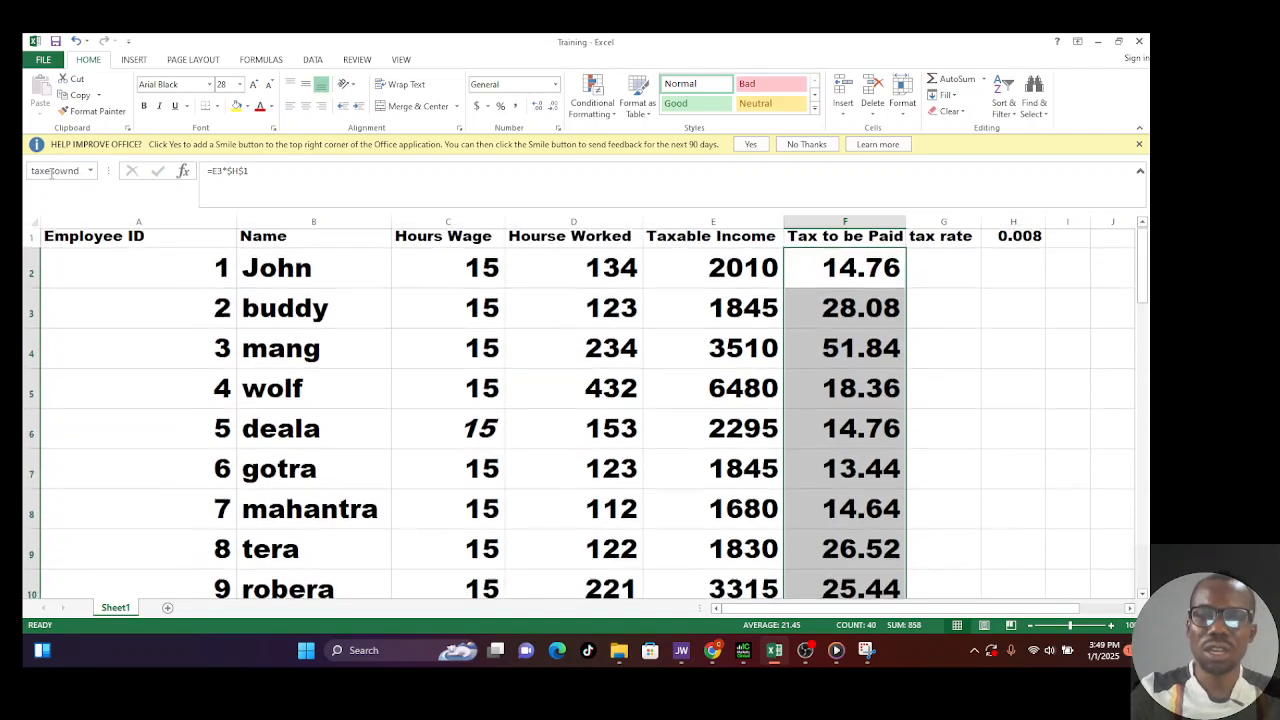
Deselect the Tax to be Paid range and show the list of defined names to check the range name
{"action": "left_click", "coordinate": [952, 296]}
{"action": "left_click", "coordinate": [876, 270]}
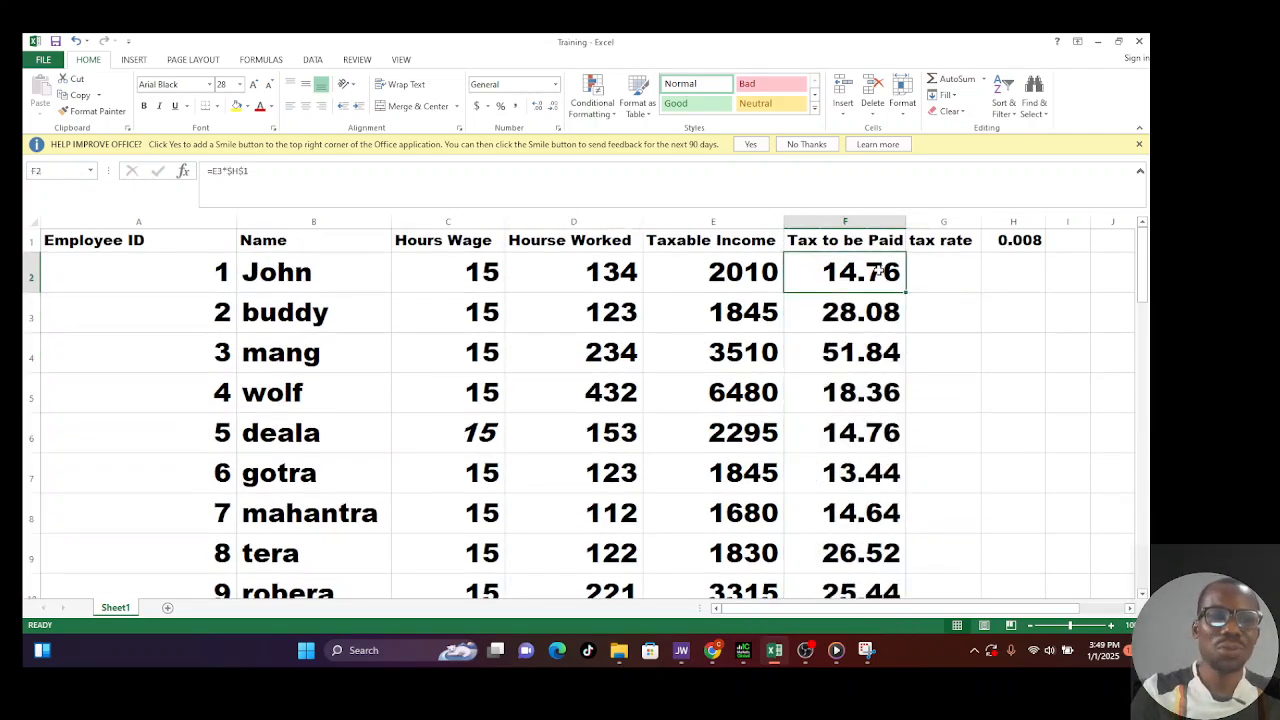
{"action": "left_click", "coordinate": [945, 281]}
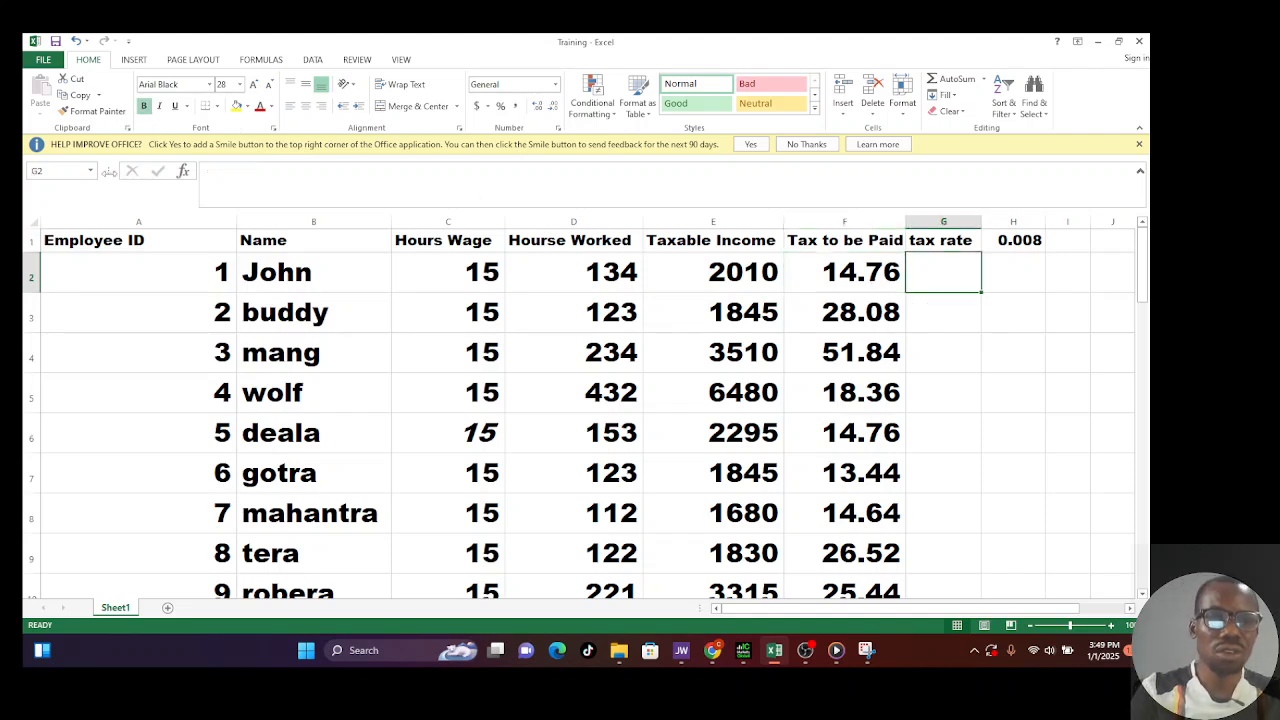
{"action": "left_click", "coordinate": [91, 172]}
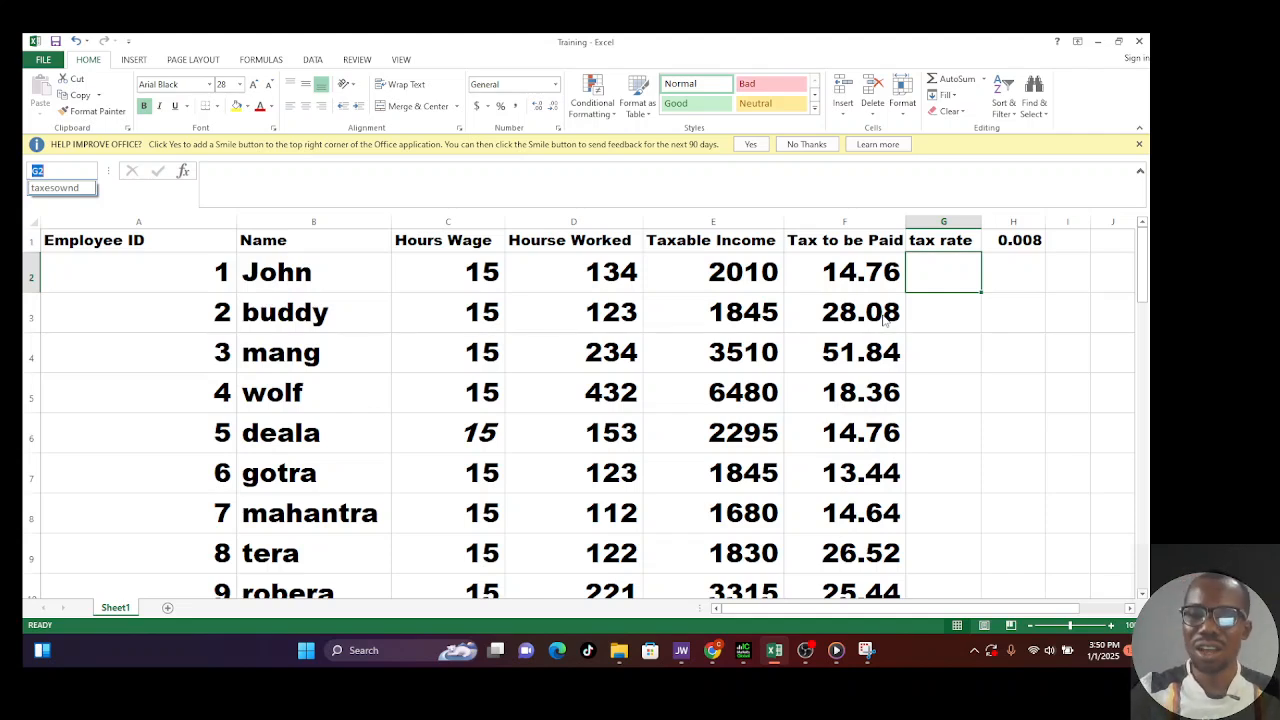
{"action": "left_click", "coordinate": [926, 271]}
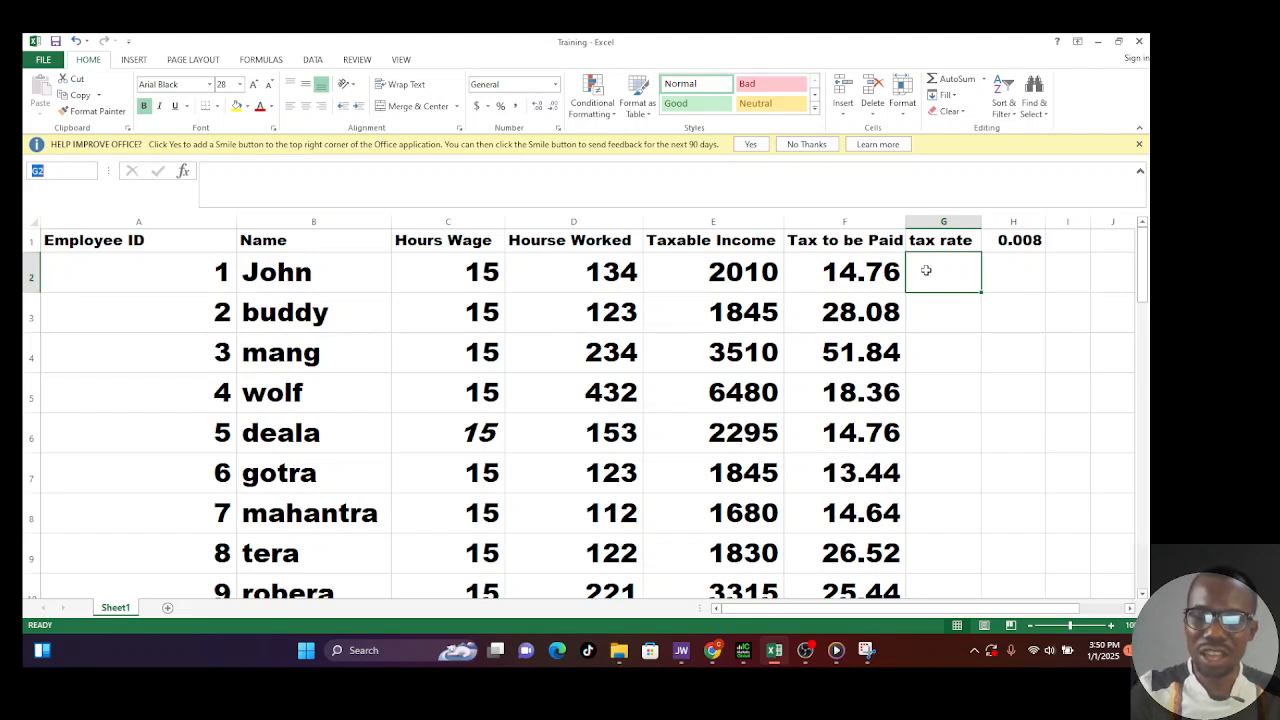
{"action": "type", "text": "="}
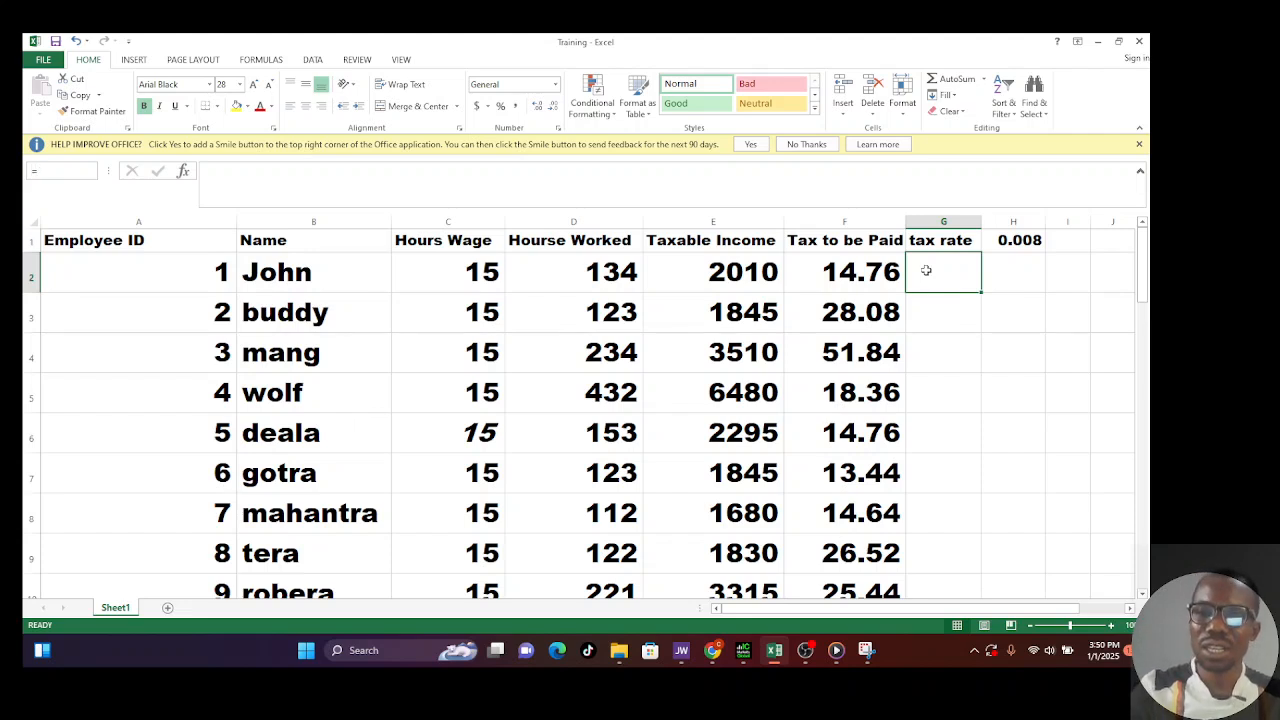
{"action": "left_click", "coordinate": [957, 336]}
Try to use the range name in G2 with the formula =taxesown+1
{"action": "left_click", "coordinate": [952, 289]}
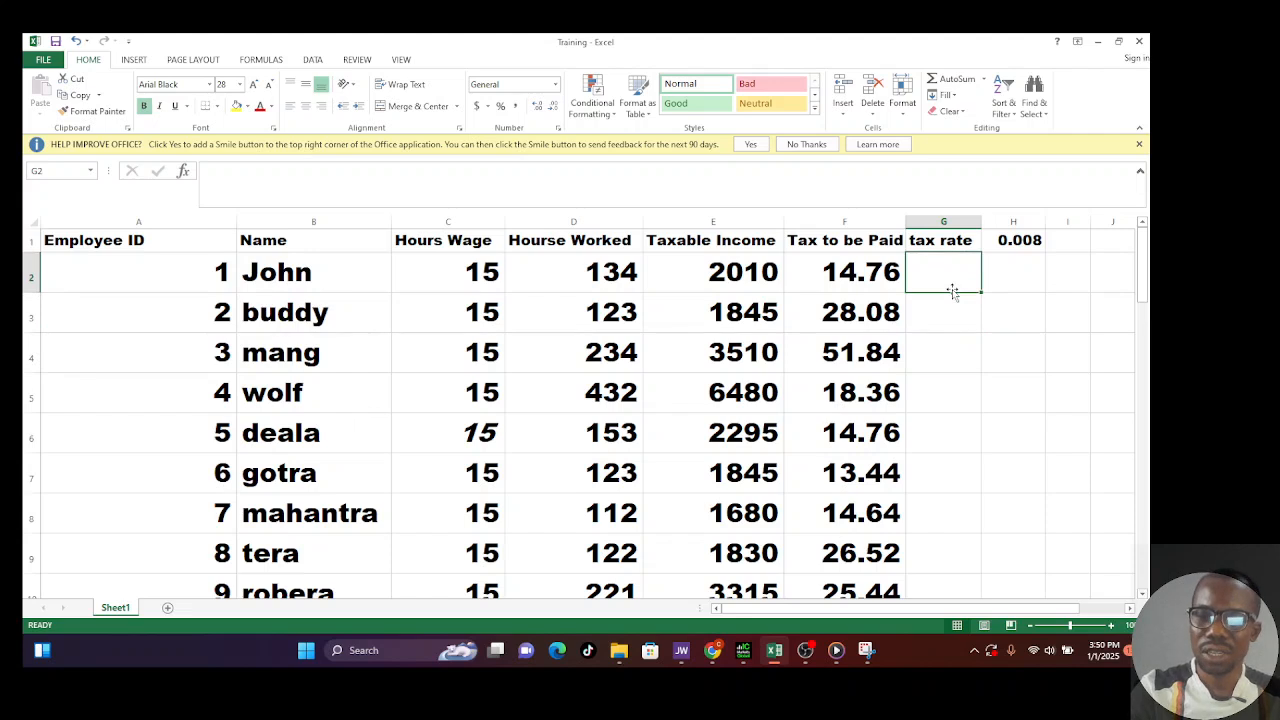
{"action": "type", "text": "="}
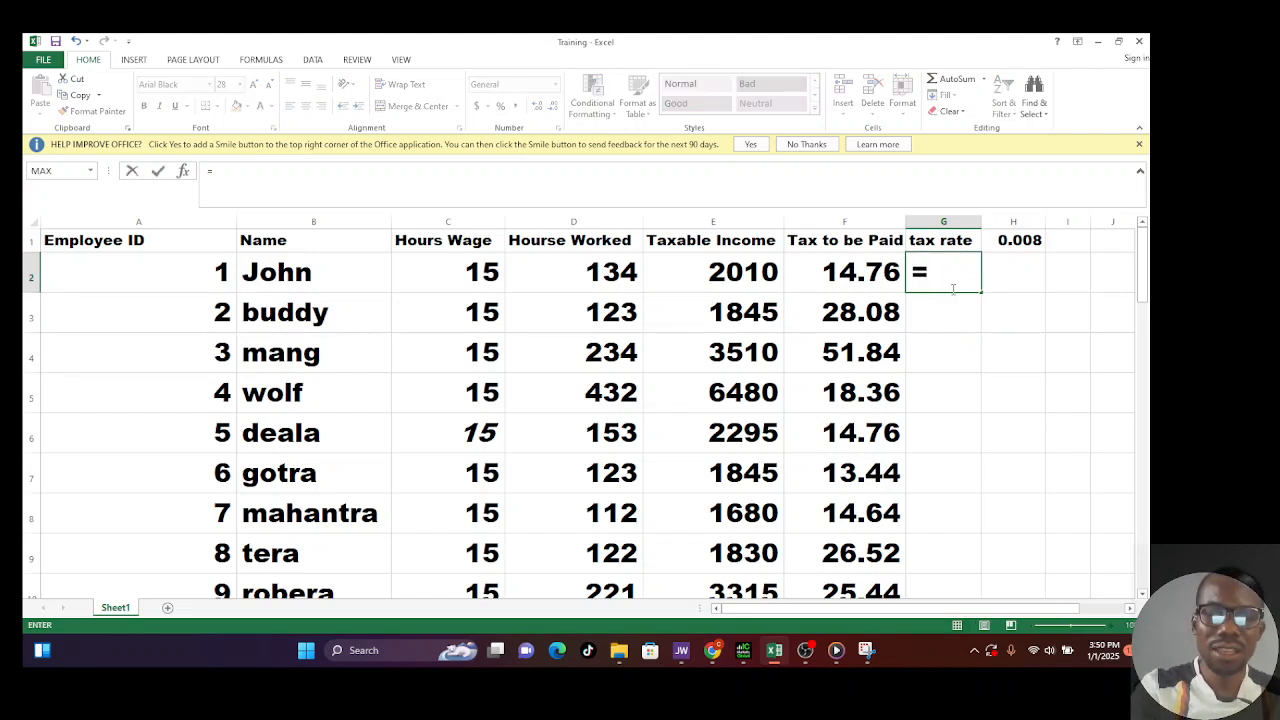
{"action": "type", "text": "ta"}
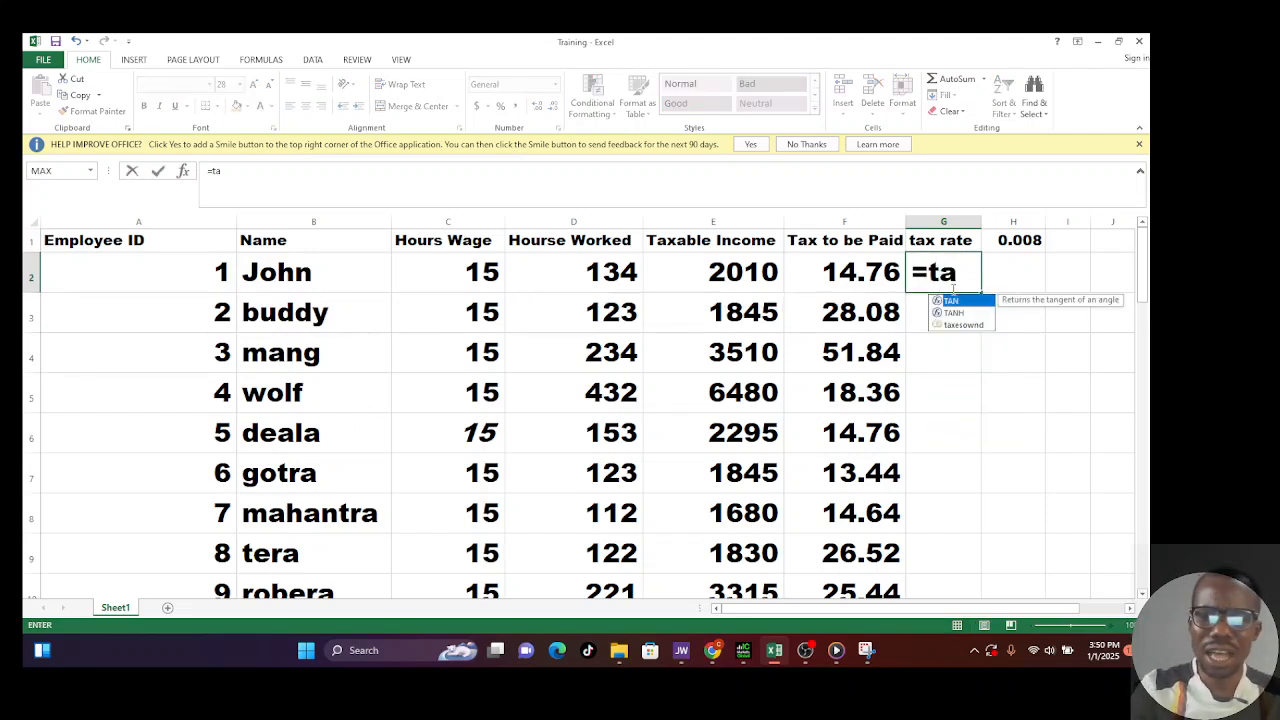
{"action": "type", "text": "xes"}
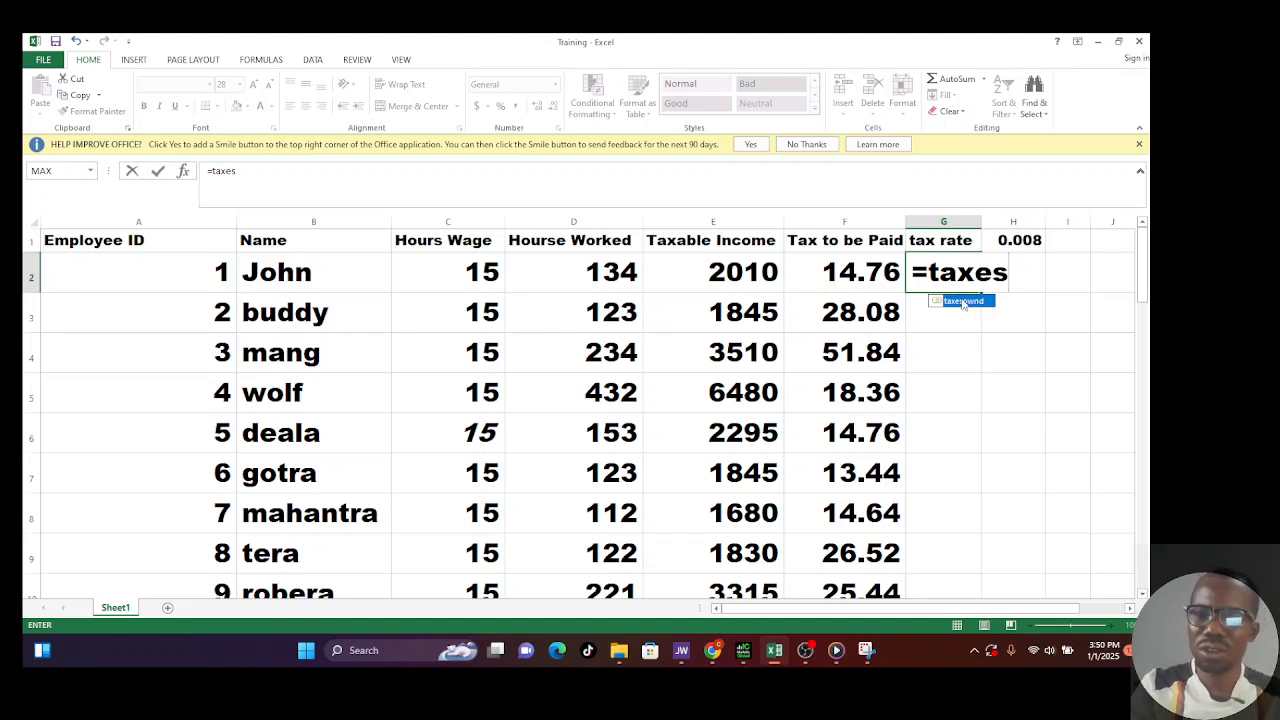
{"action": "type", "text": "own"}
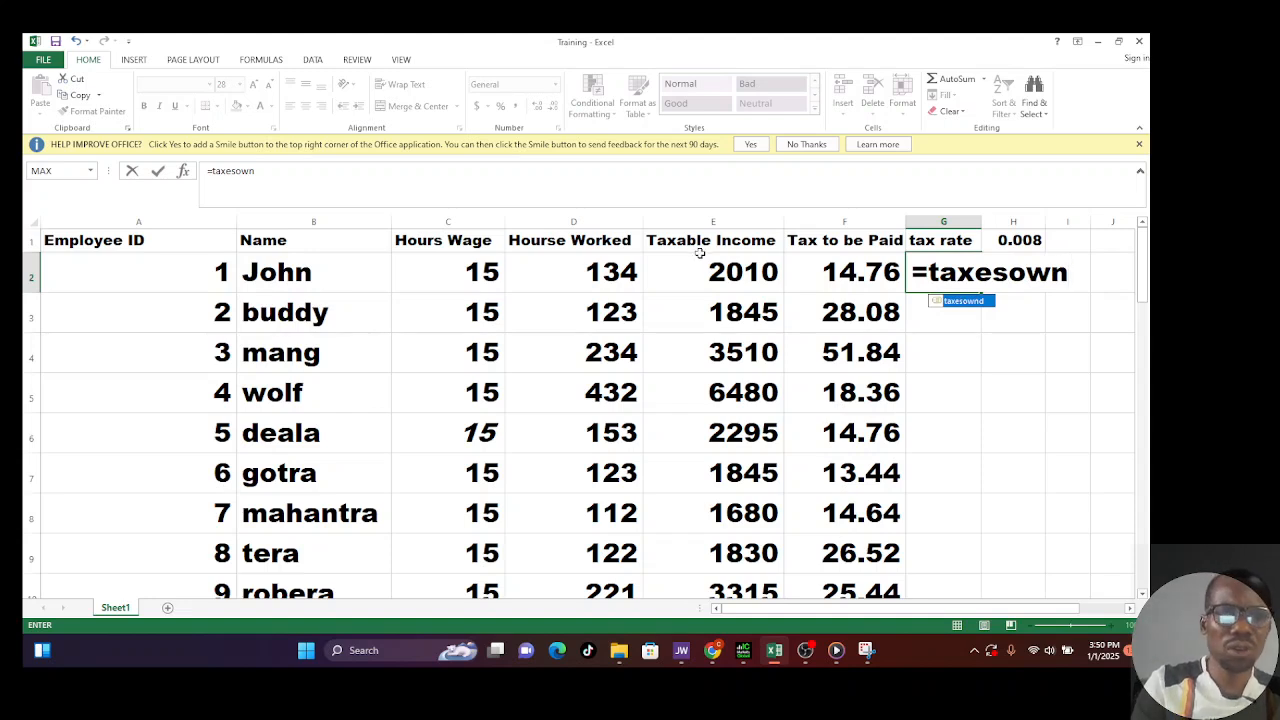
{"action": "left_click", "coordinate": [90, 171]}
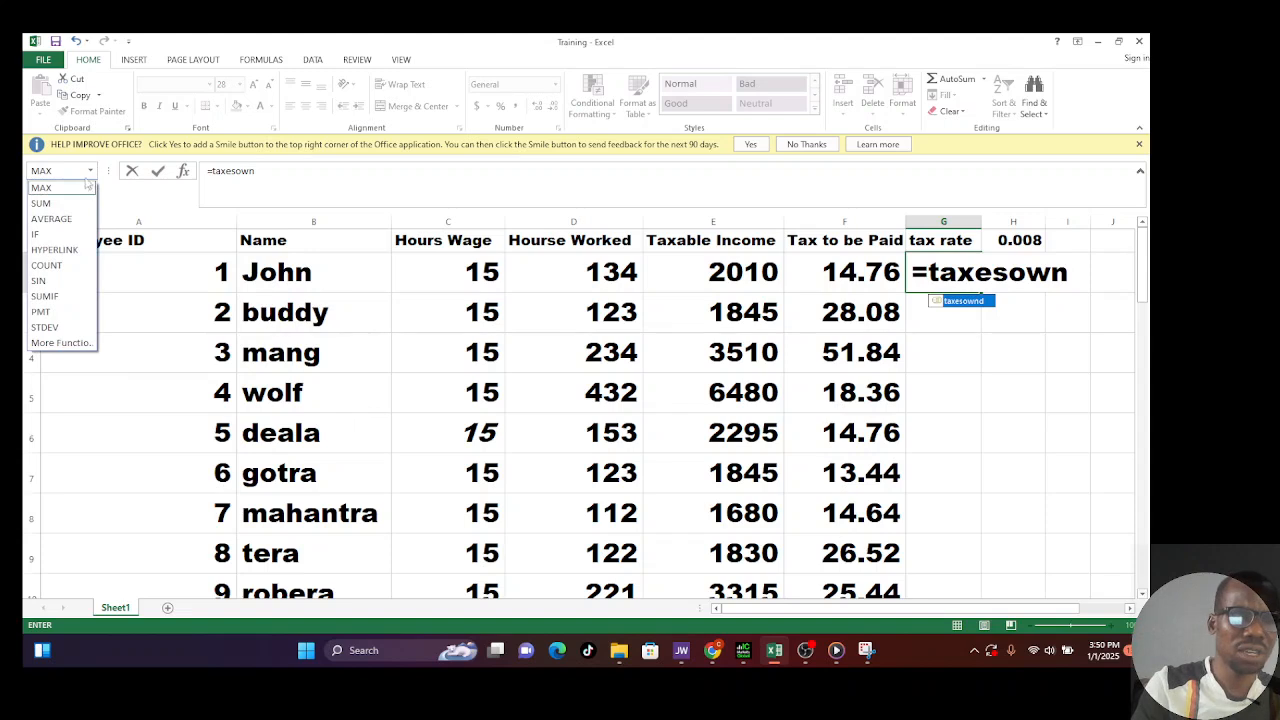
{"action": "left_click", "coordinate": [91, 173]}
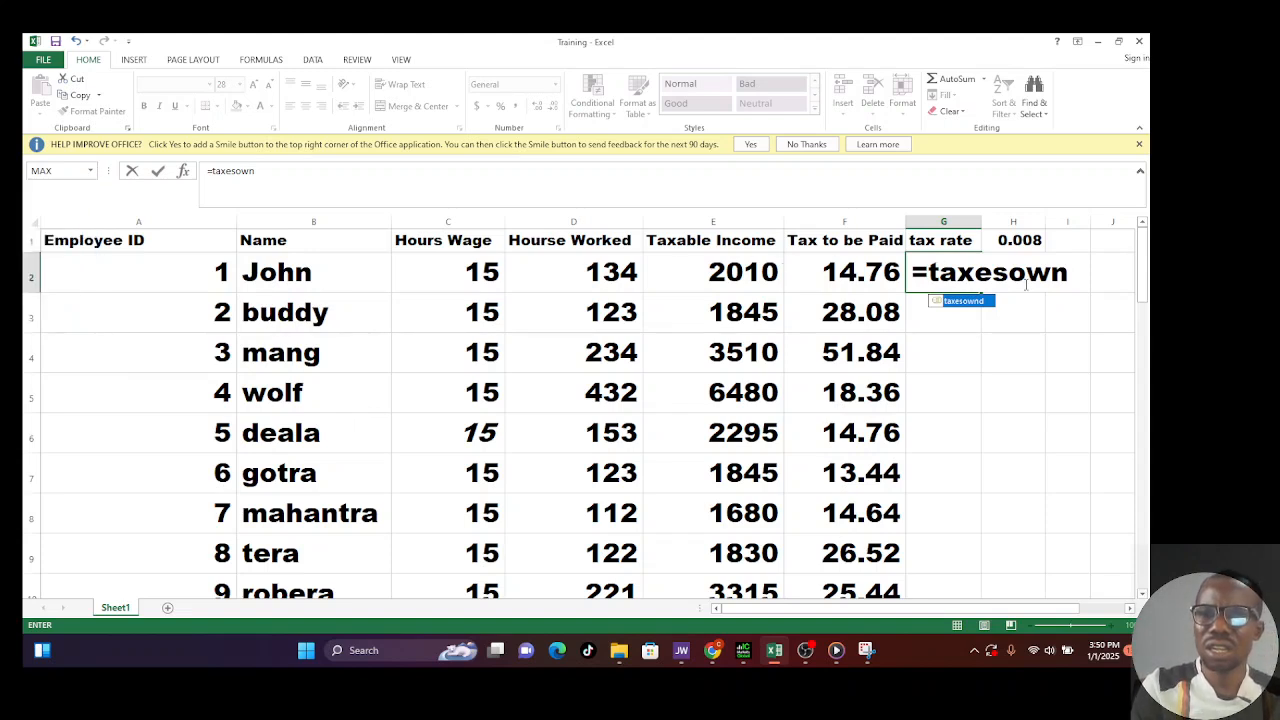
{"action": "left_click", "coordinate": [1050, 285]}
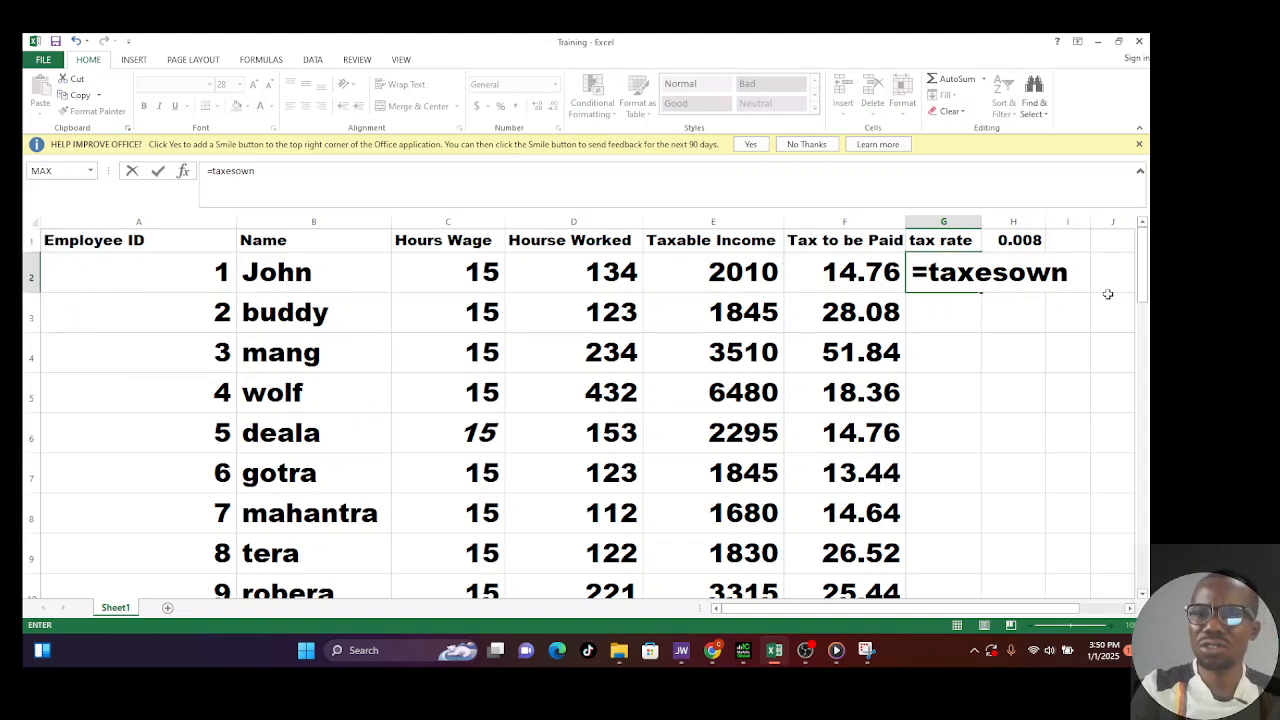
{"action": "left_click", "coordinate": [1074, 278]}
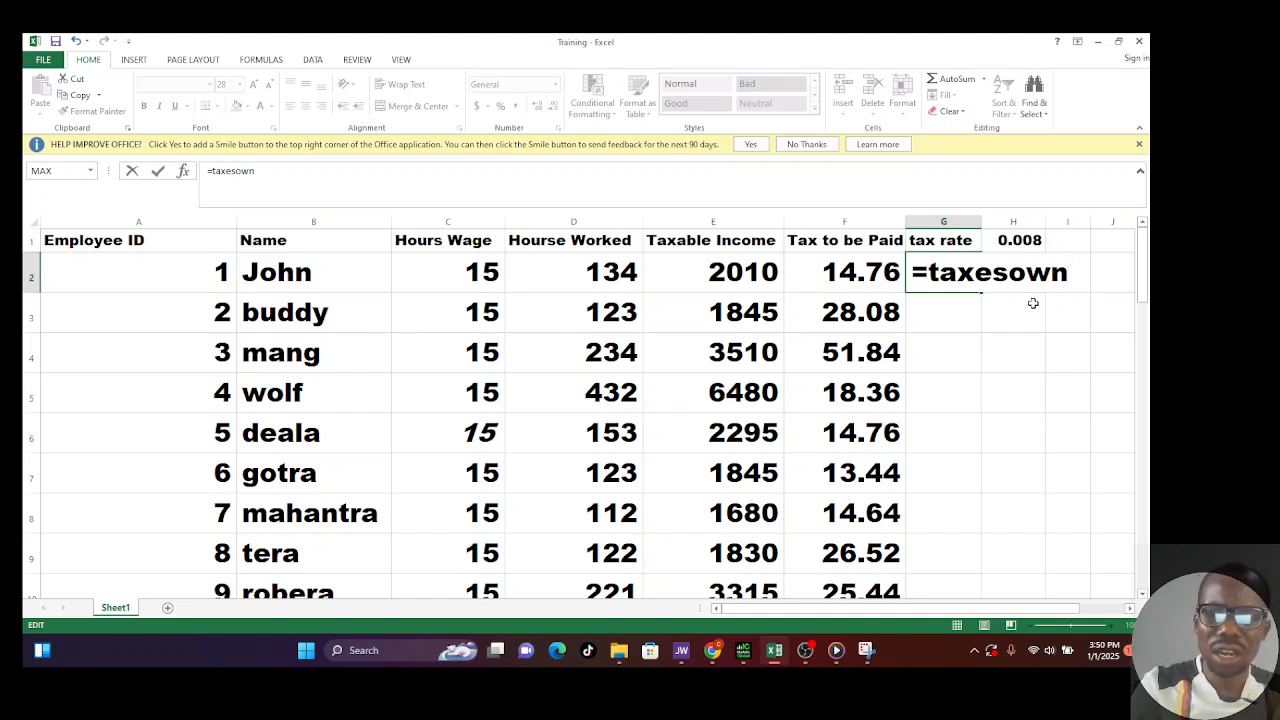
{"action": "type", "text": "+"}
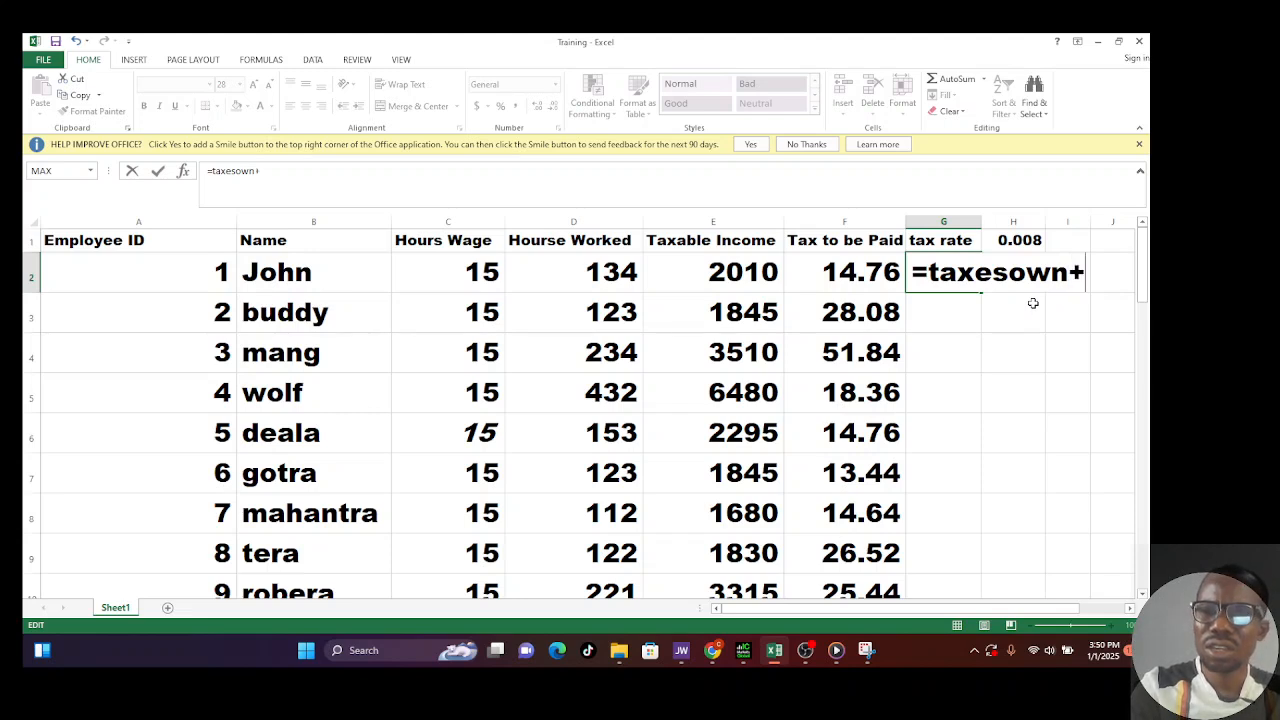
{"action": "type", "text": "1"}
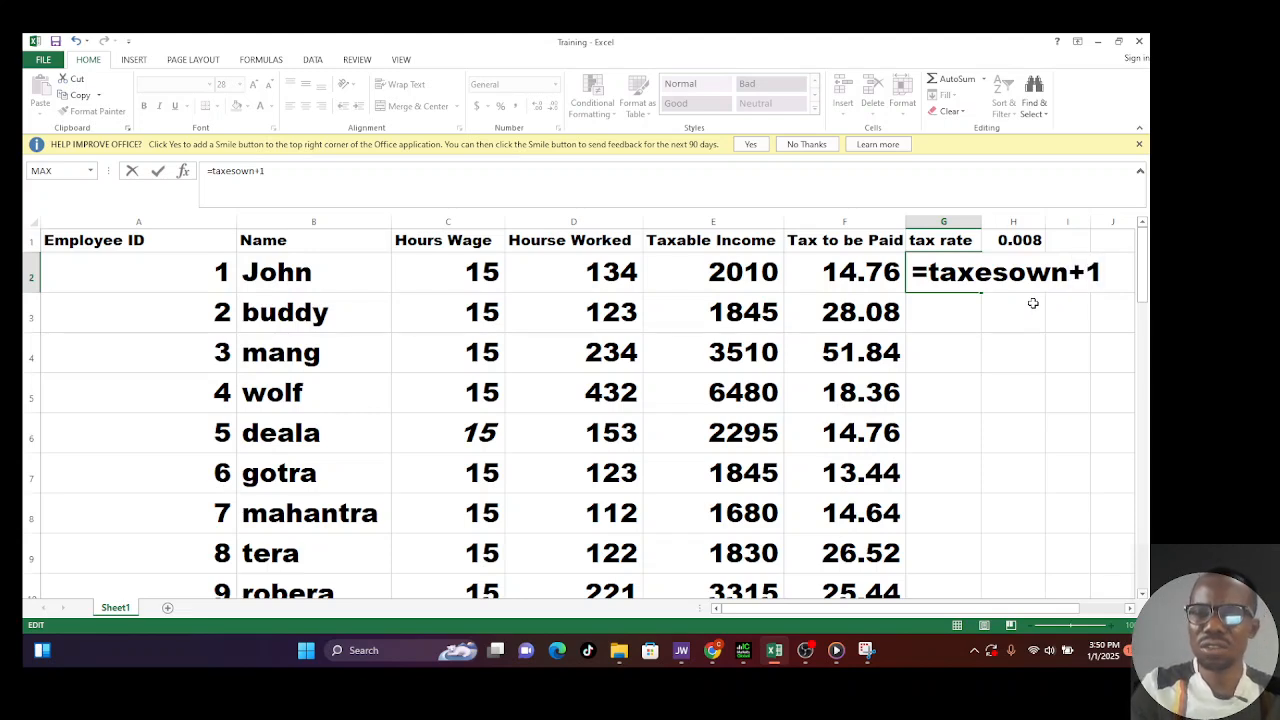
{"action": "key", "text": "Return"}
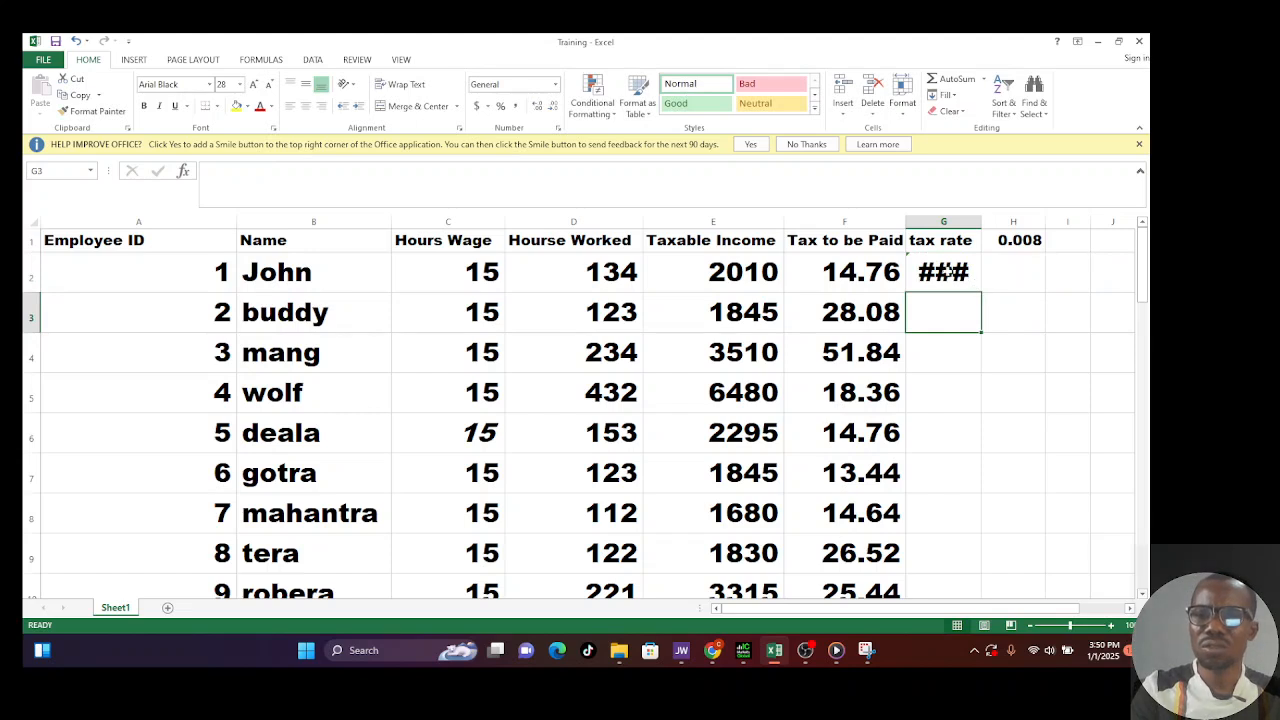
Clear the misspelled-name formula from G2 and return to the first Tax to be Paid cell
{"action": "left_click", "coordinate": [948, 272]}
{"action": "key", "text": "BackSpace"}
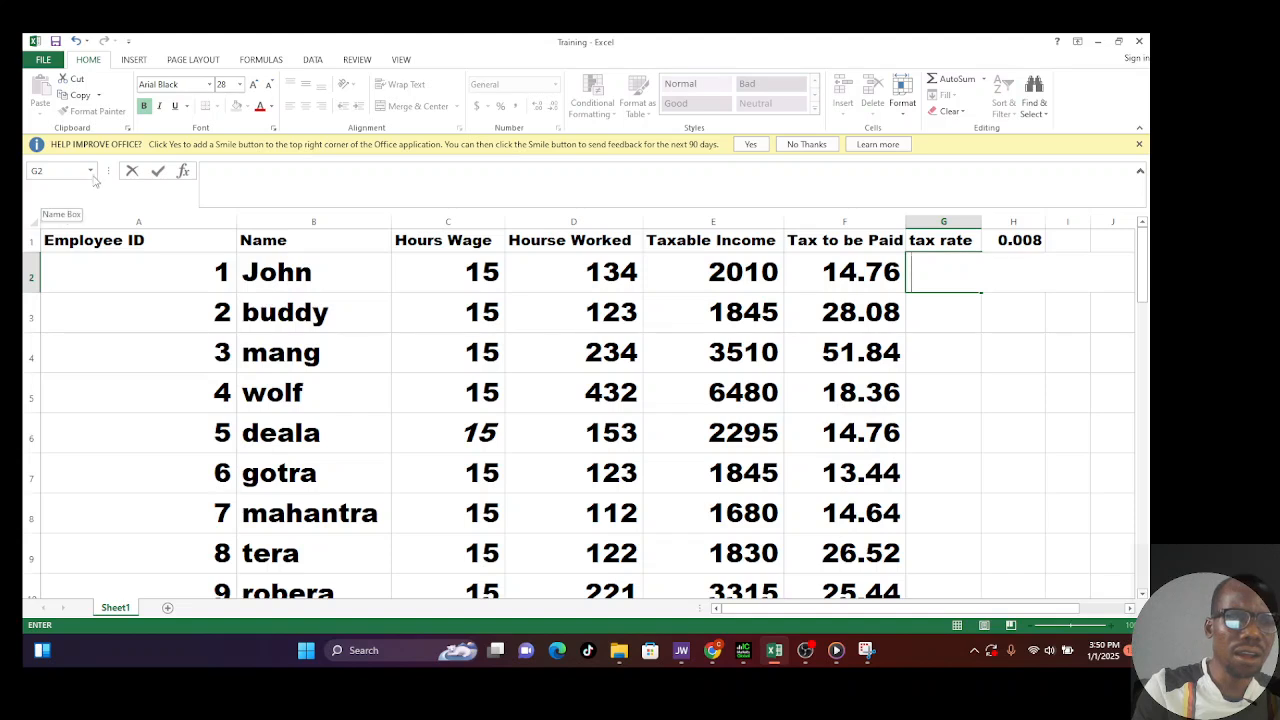
{"action": "left_click", "coordinate": [865, 278]}
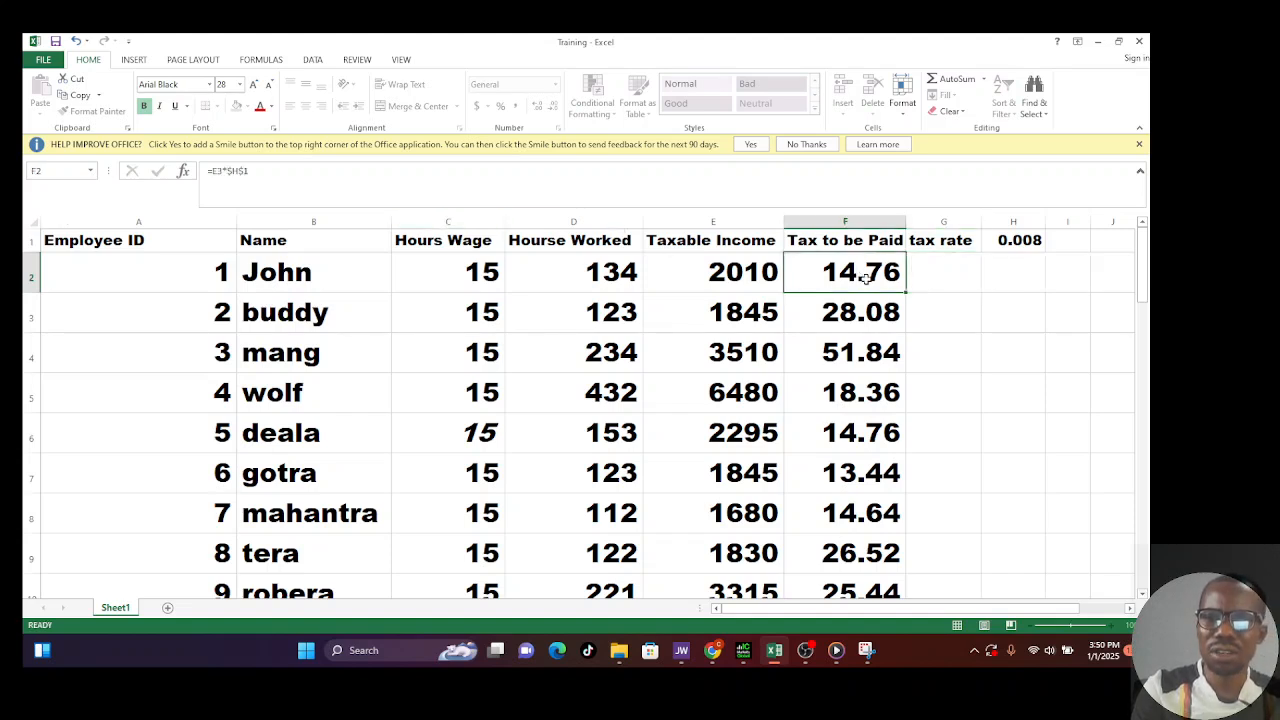
Look up the exact defined name taxesownd and enter the formula =taxesownd+1 in G2
{"action": "left_click", "coordinate": [92, 172]}
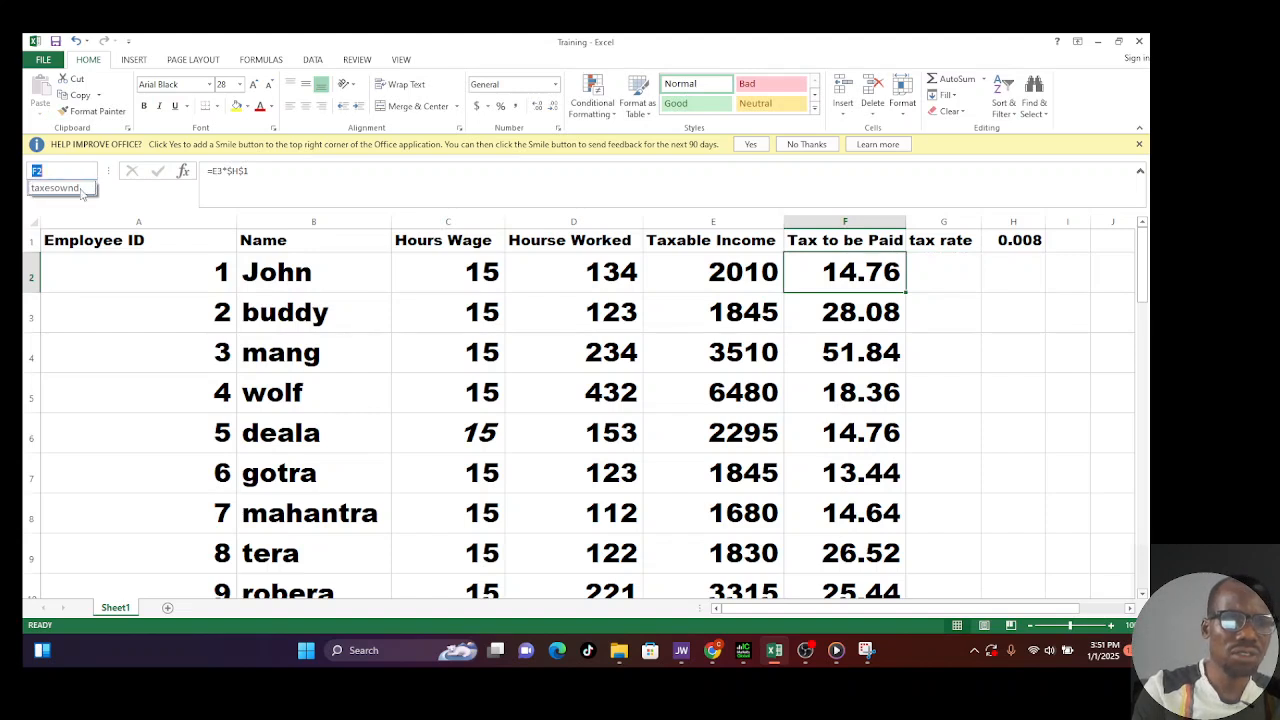
{"action": "left_click", "coordinate": [32, 188]}
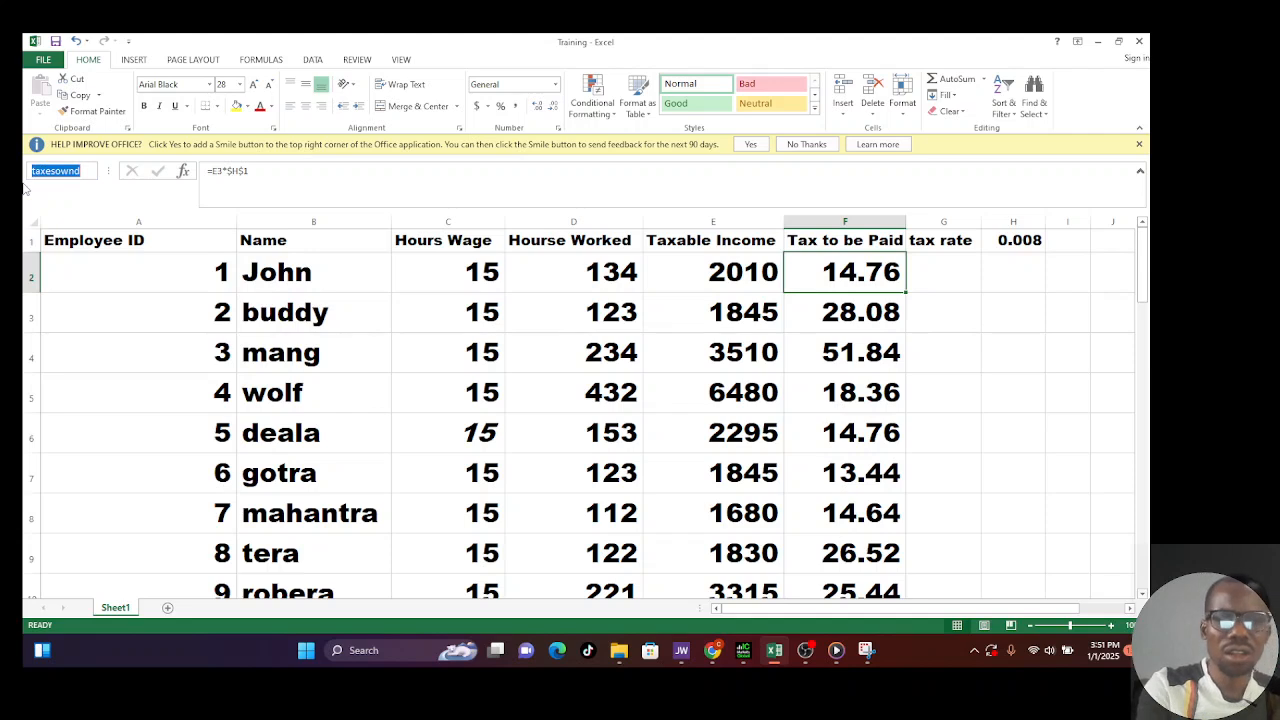
{"action": "left_click", "coordinate": [927, 277]}
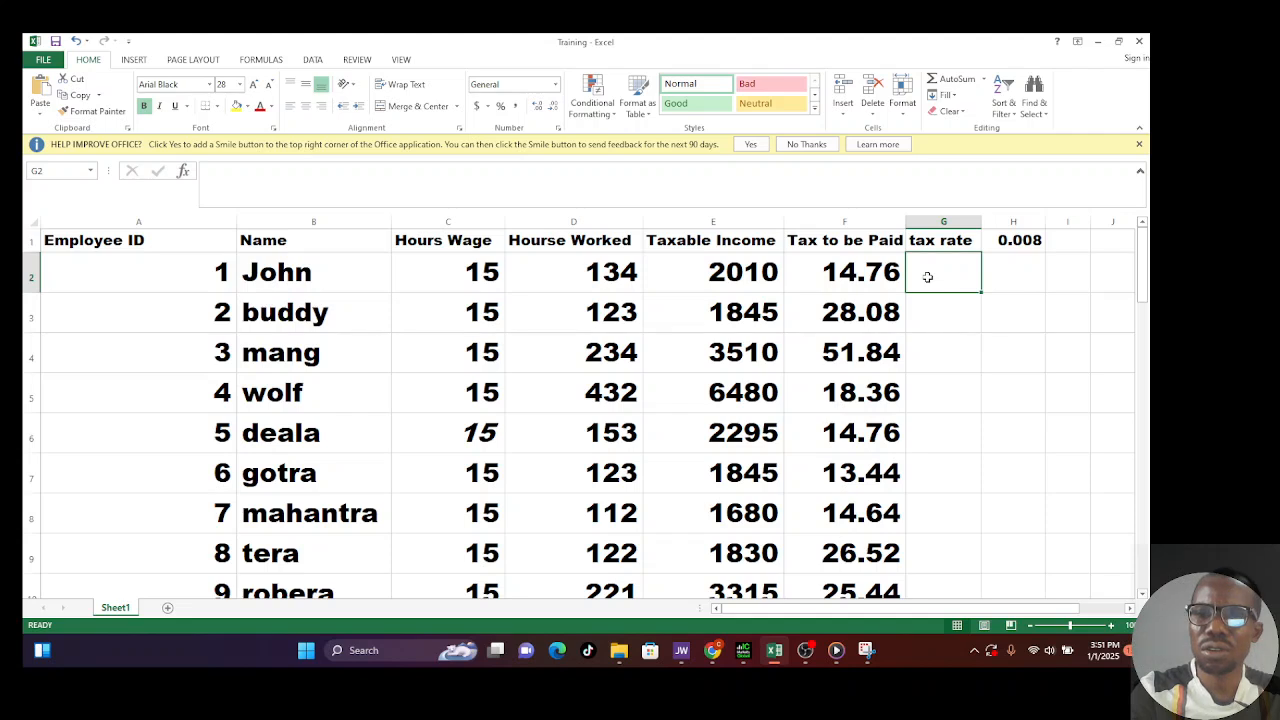
{"action": "type", "text": "="}
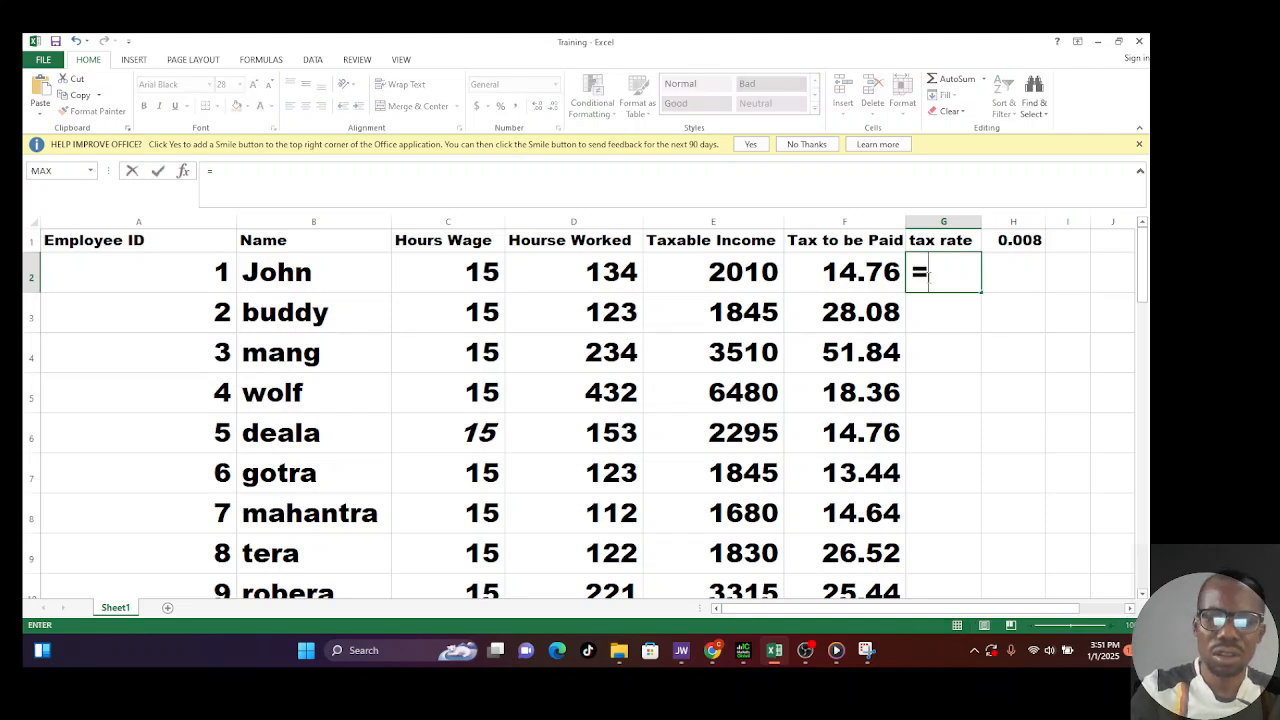
{"action": "type", "text": "taxesownd"}
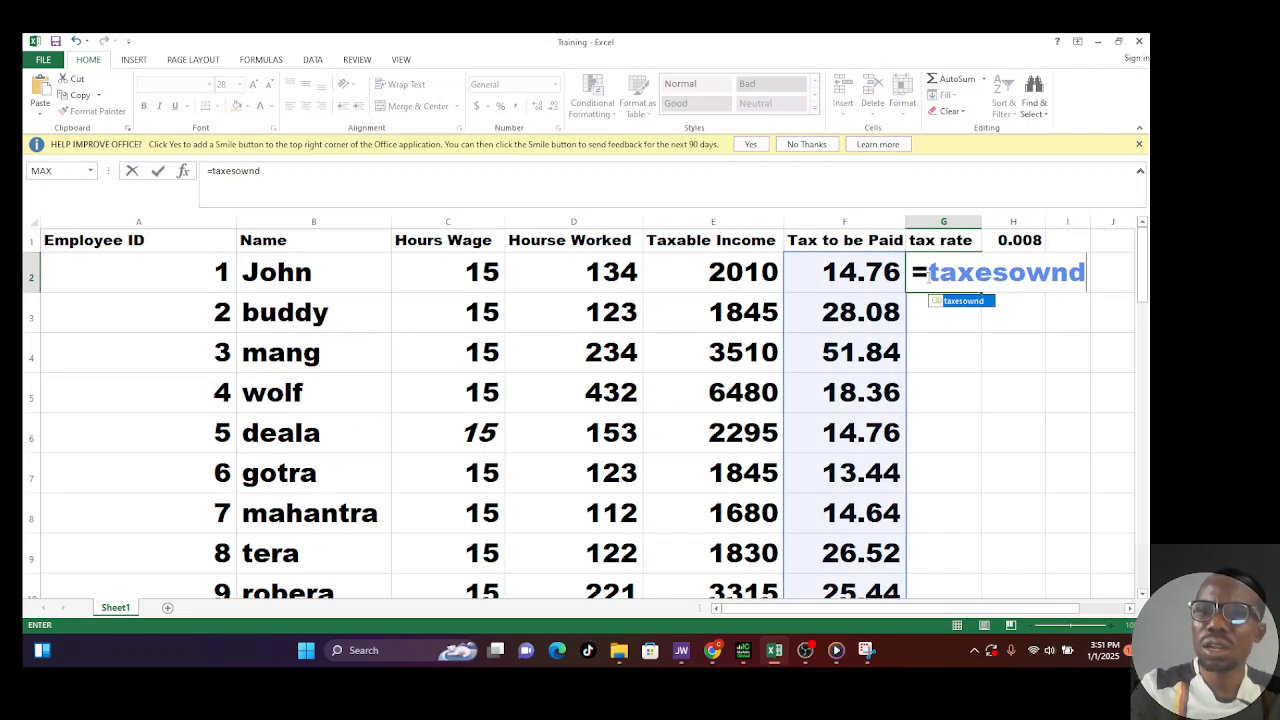
{"action": "type", "text": "+1"}
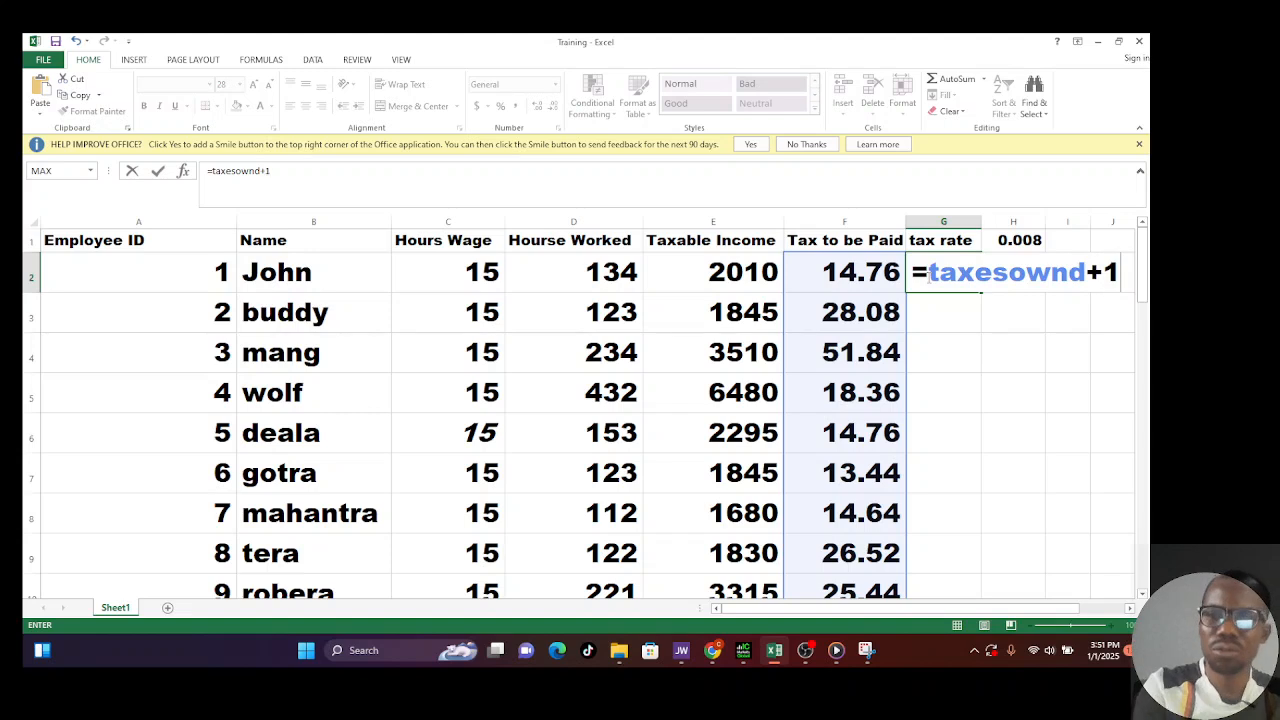
{"action": "key", "text": "Return"}
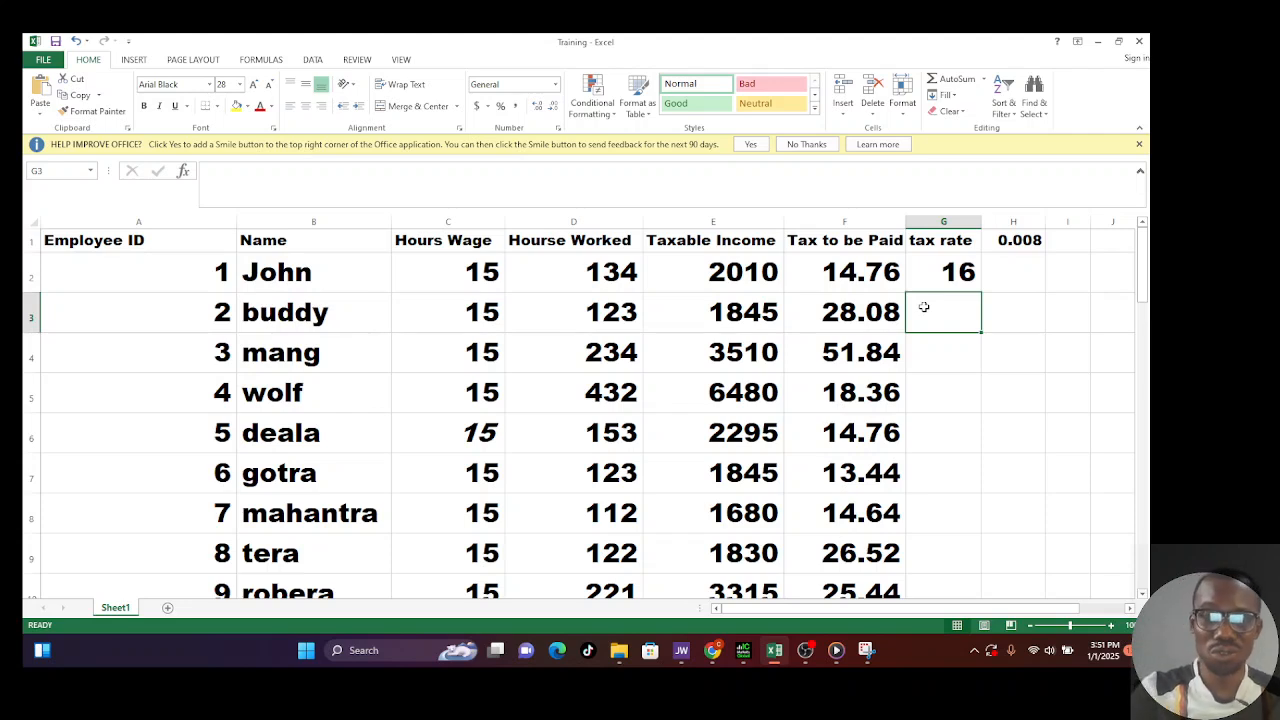
Delete the named-range formula from G2, leaving the cell empty
{"action": "left_click", "coordinate": [957, 278]}
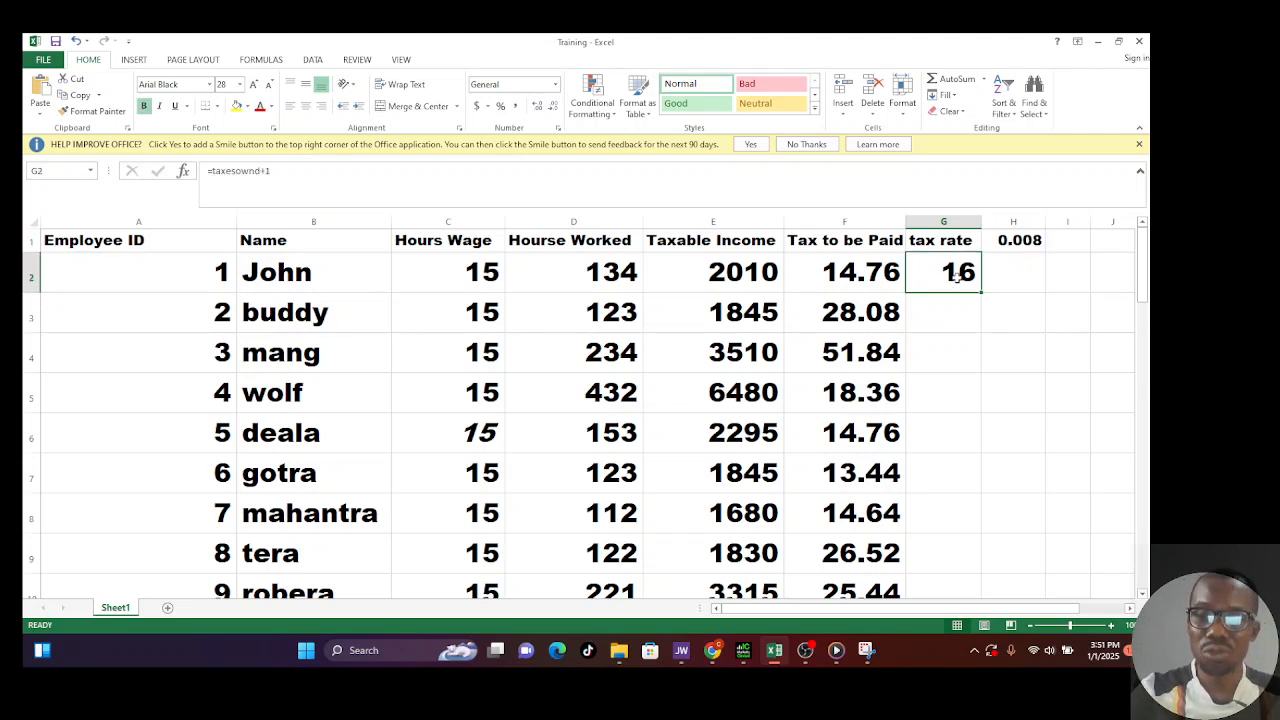
{"action": "key", "text": "Delete"}
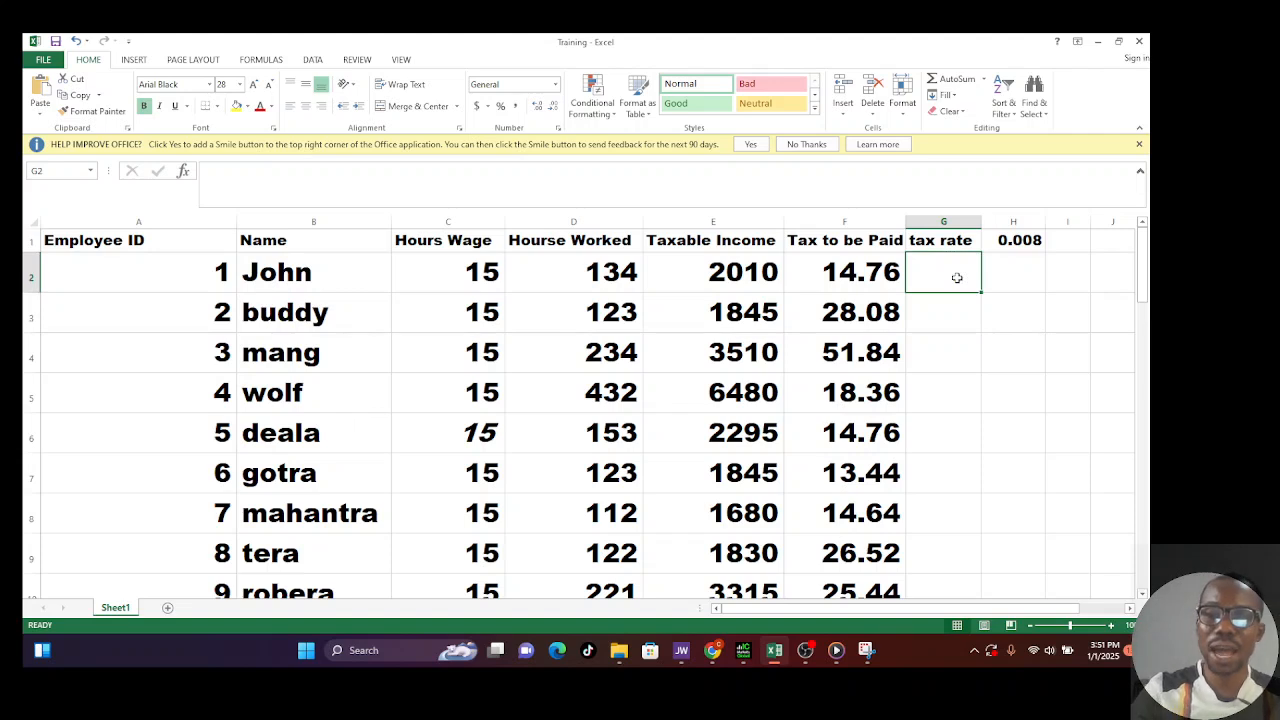